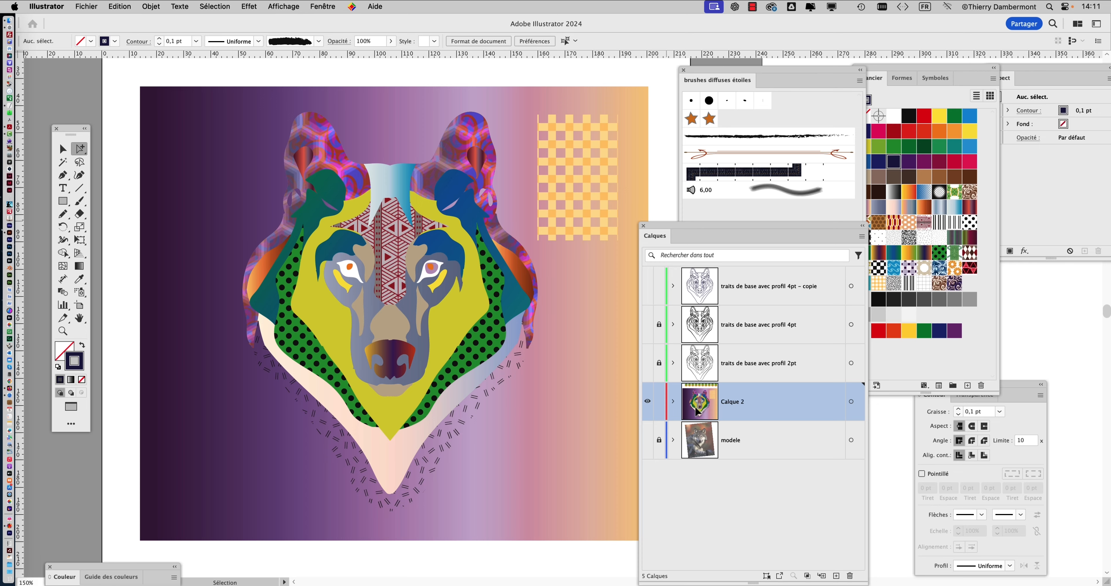
- Turn on the display of selection edges for the wolf illustration
scroll(420, 278, "up", 2)
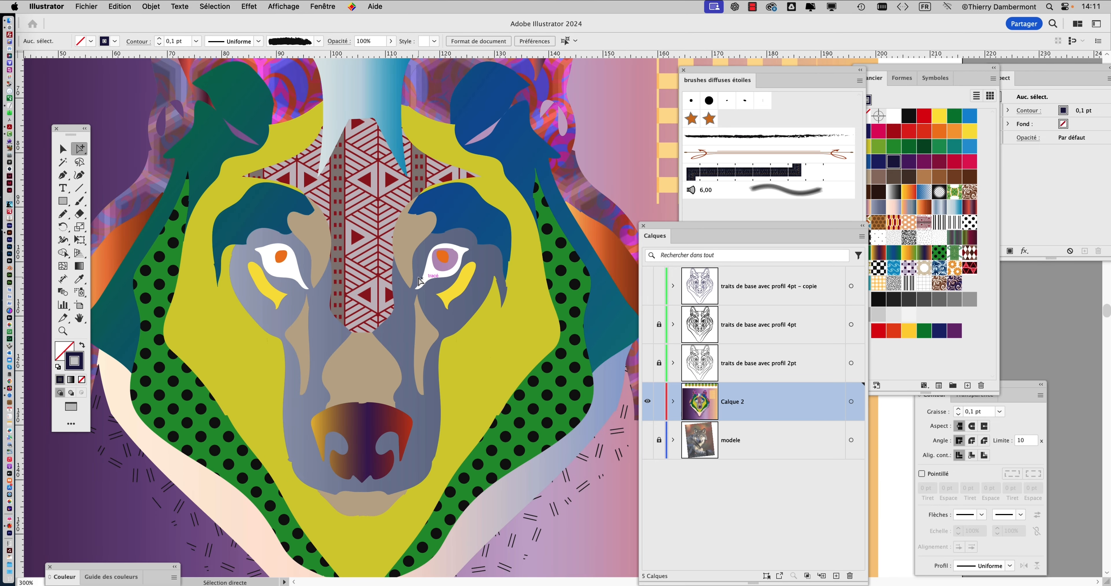
left_click_drag(421, 261, 434, 202)
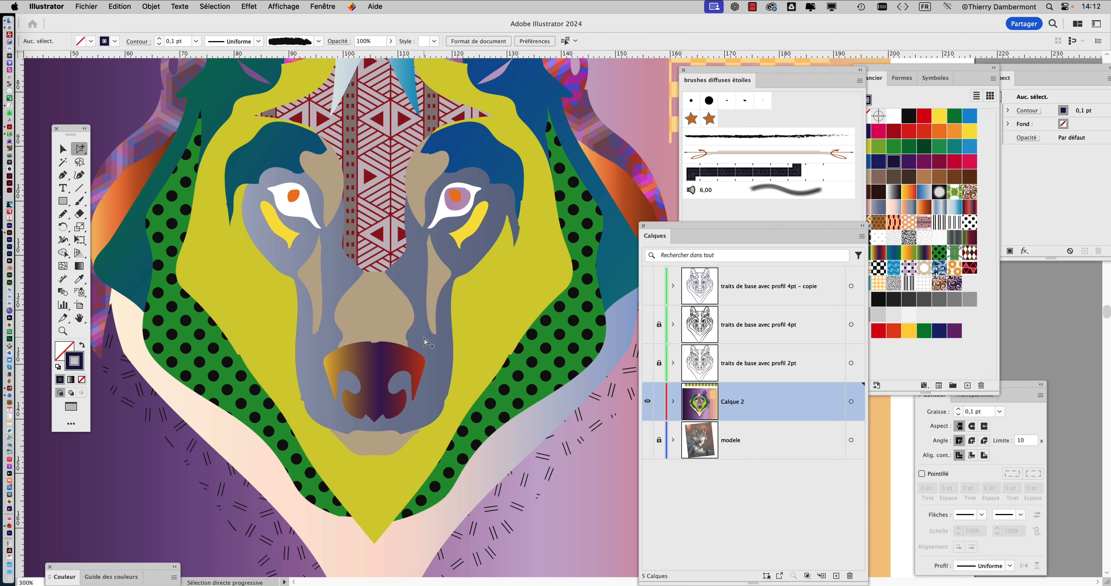
left_click(284, 6)
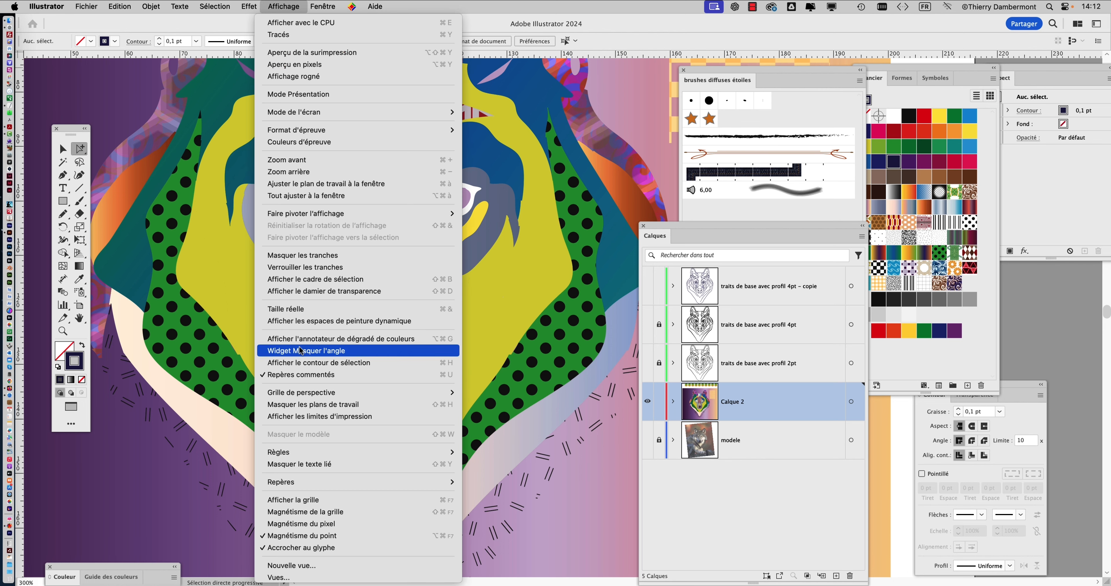
left_click(303, 364)
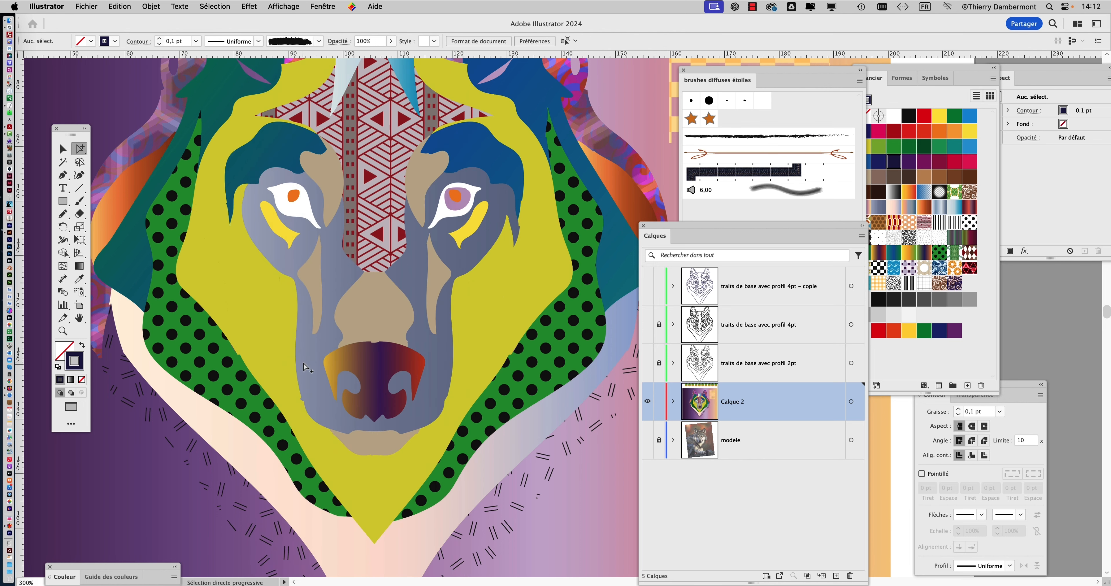
- Reveal the contents of Calque 2 in an enlarged layer list and unlock the "couleurs loup" sublayer
left_click(672, 402)
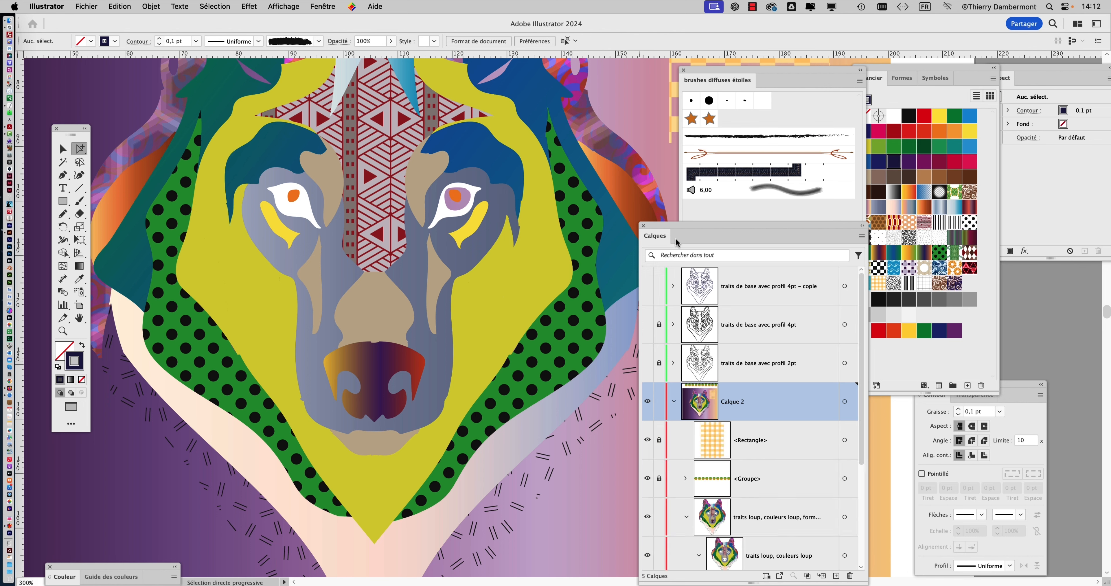
left_click_drag(673, 228, 671, 88)
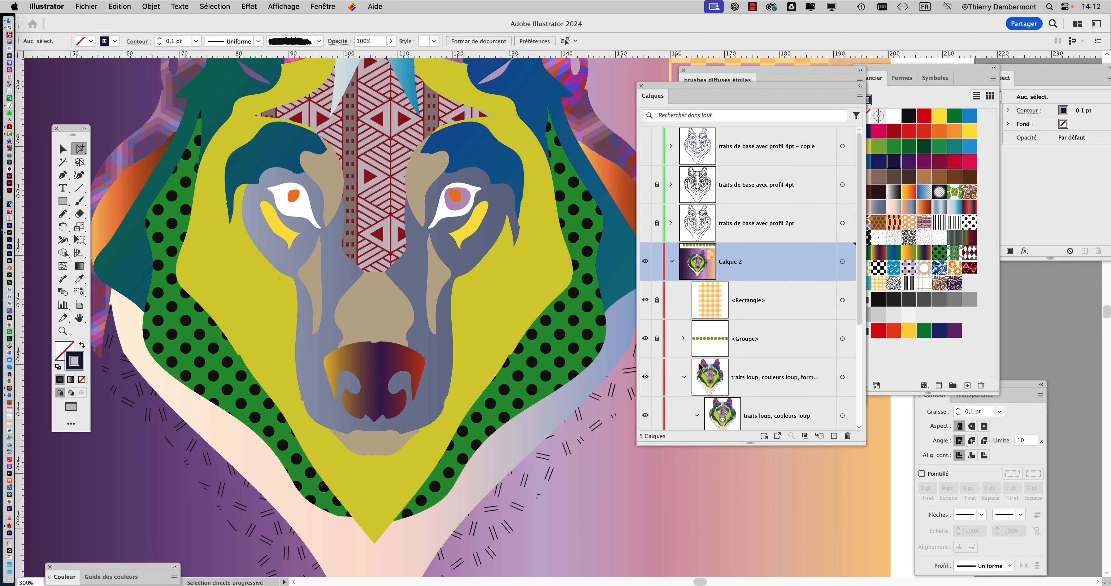
left_click(685, 378)
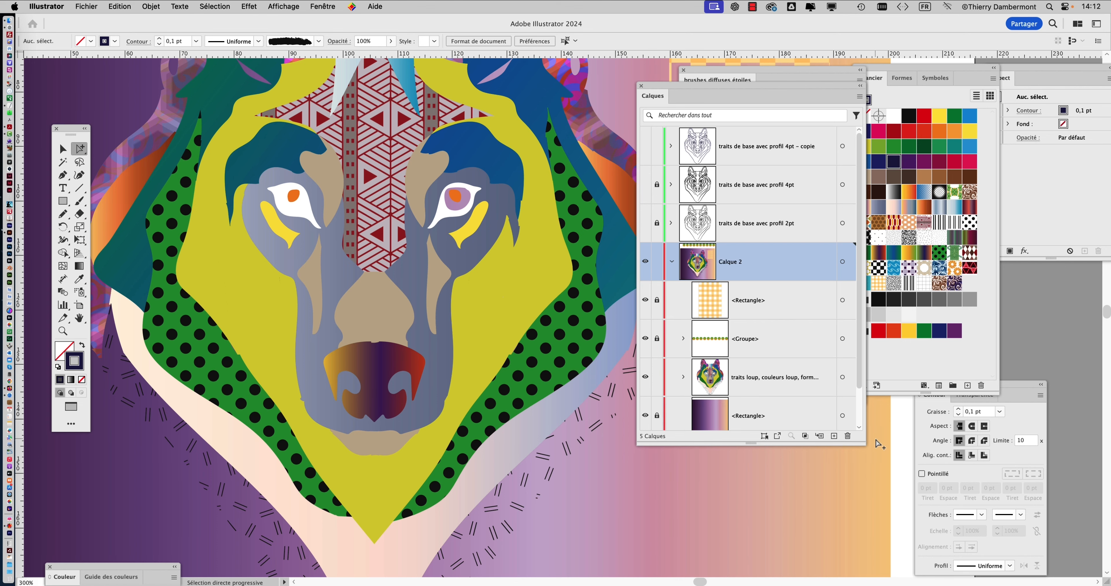
left_click_drag(861, 443, 882, 529)
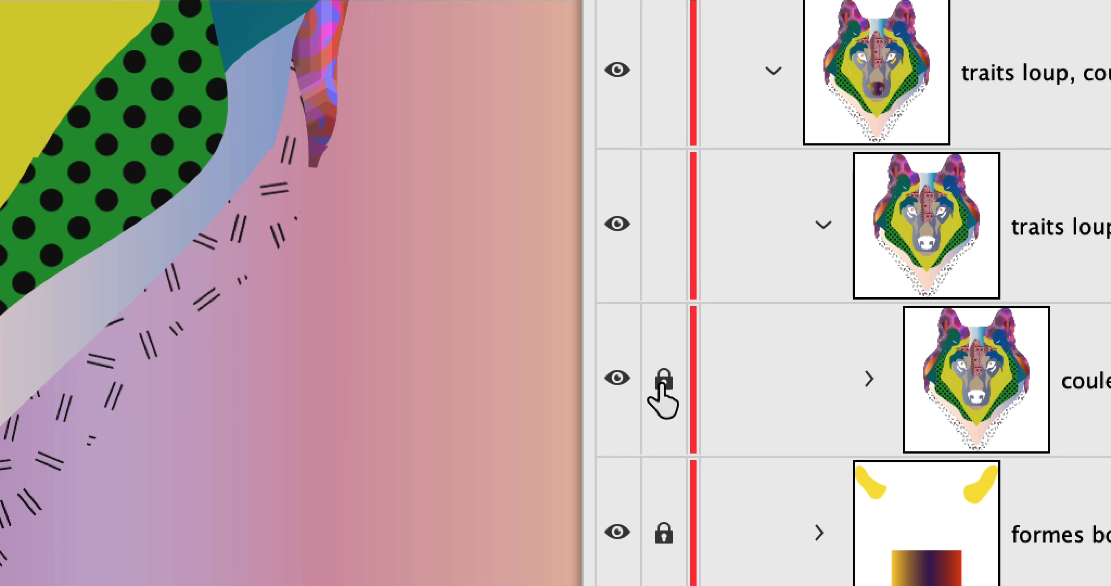
left_click(663, 381)
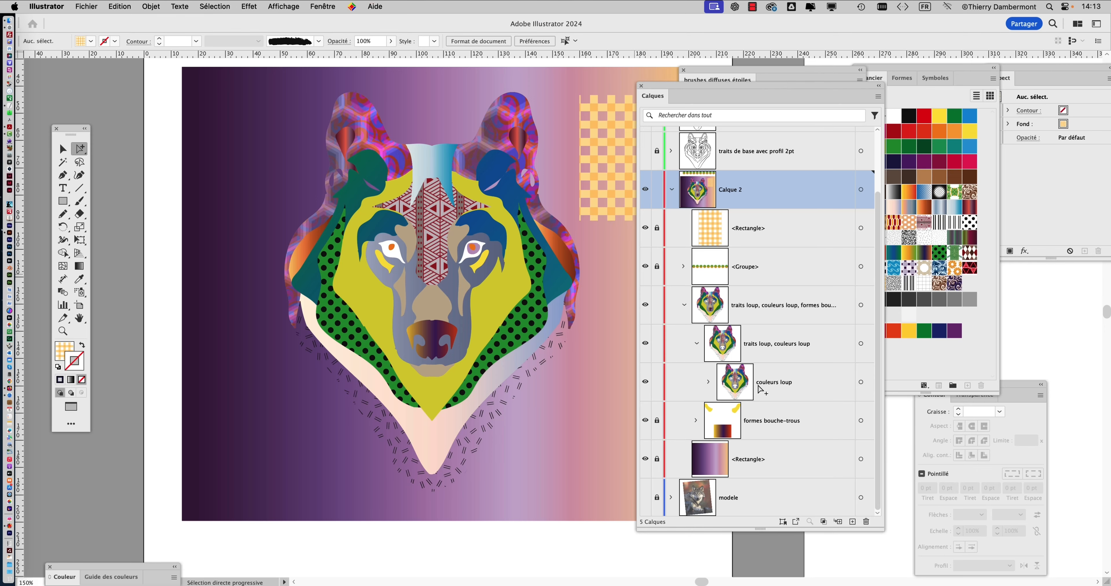
- Select one of the wolf's yellow face shapes, and extend the selection to every object with the same fill color
left_click(515, 297)
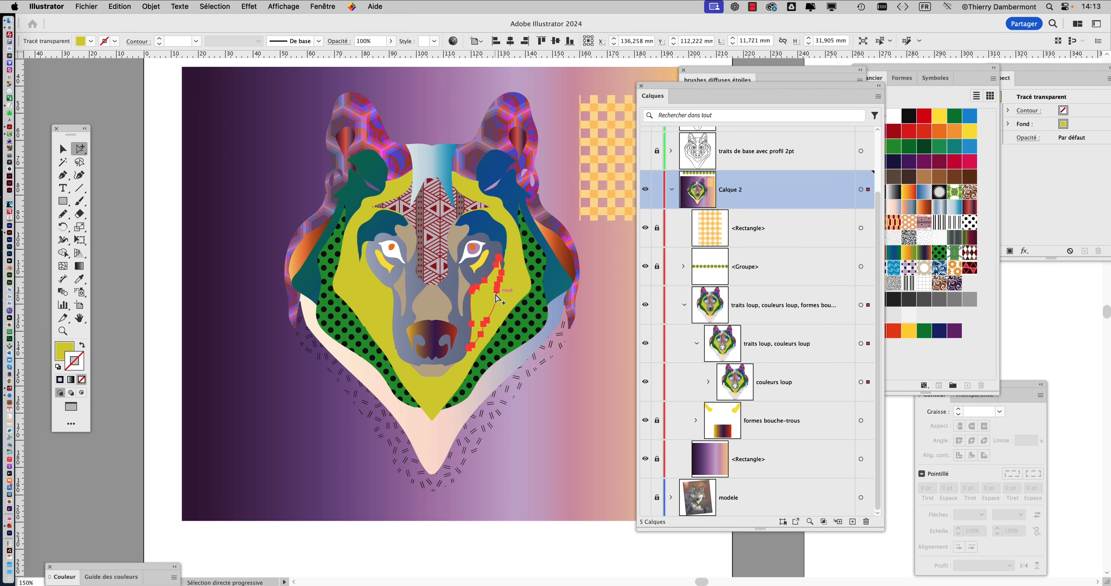
left_click(378, 288)
left_click(352, 294)
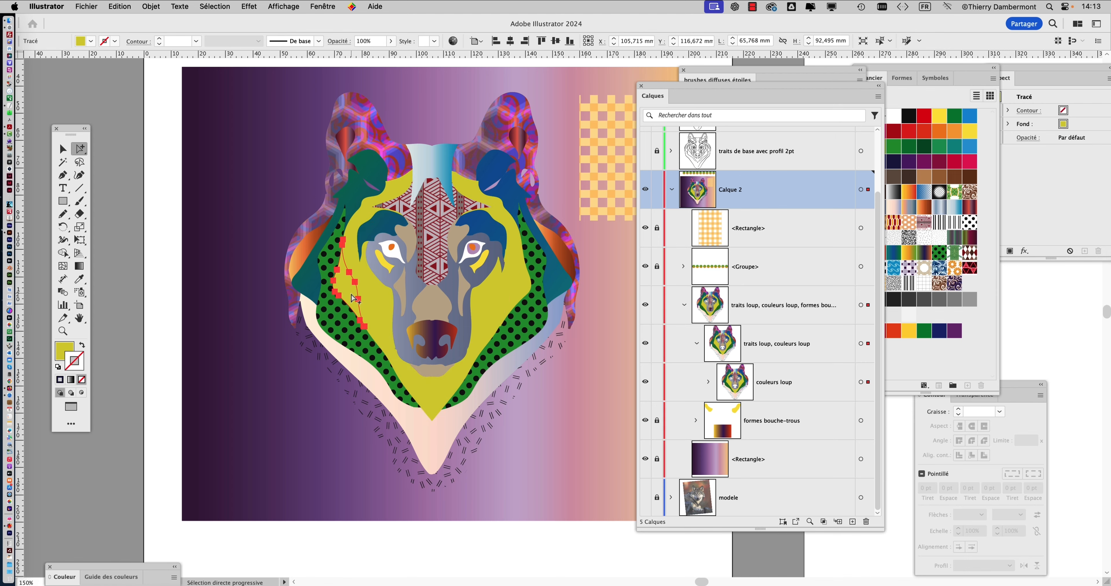
scroll(459, 309, "up", 1)
scroll(460, 310, "up", 1)
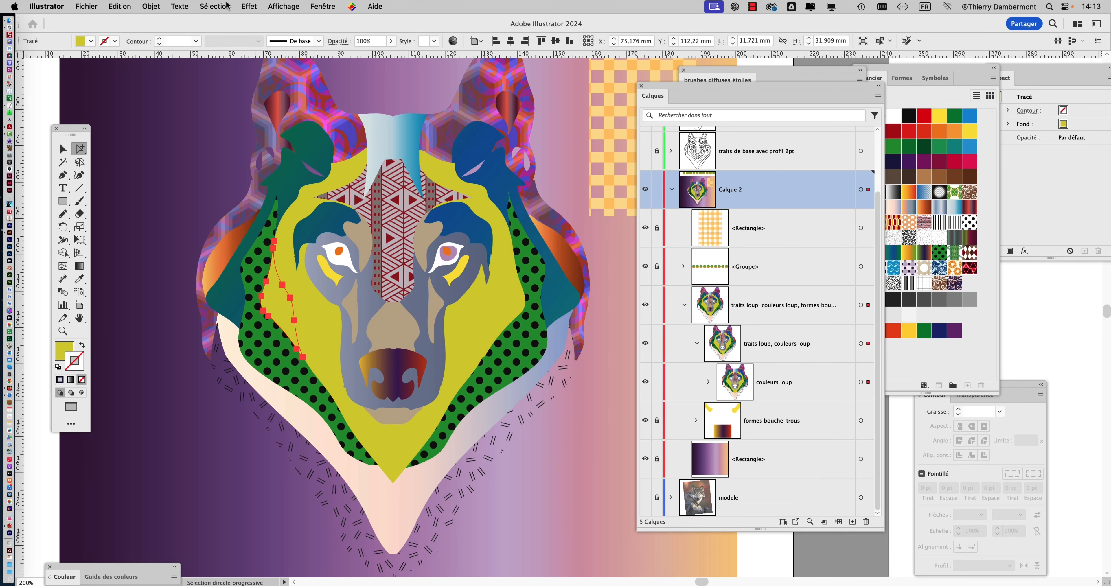
left_click(228, 5)
mouse_move(231, 118)
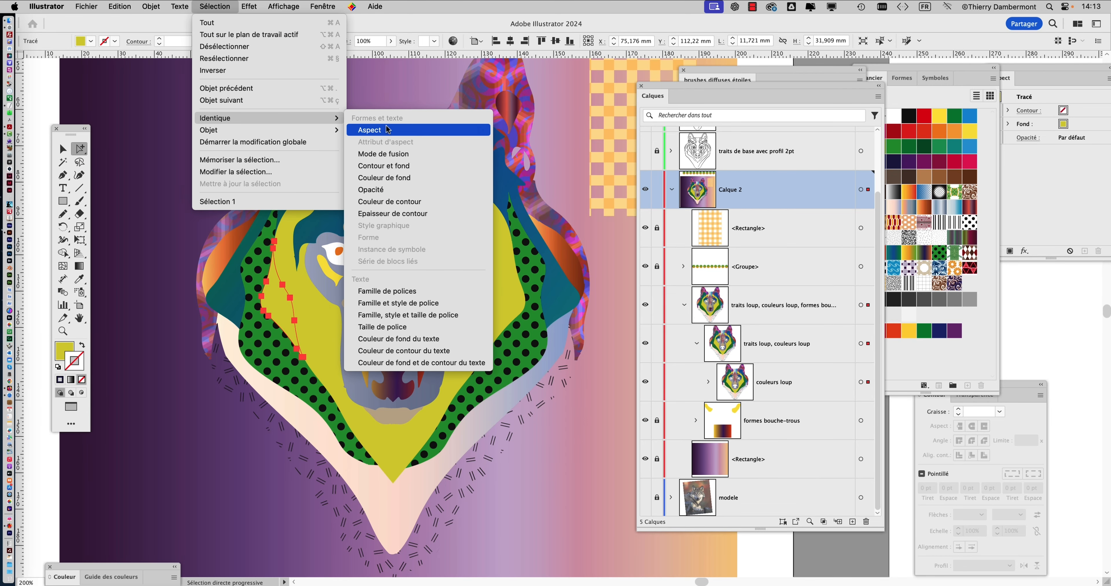
left_click(416, 178)
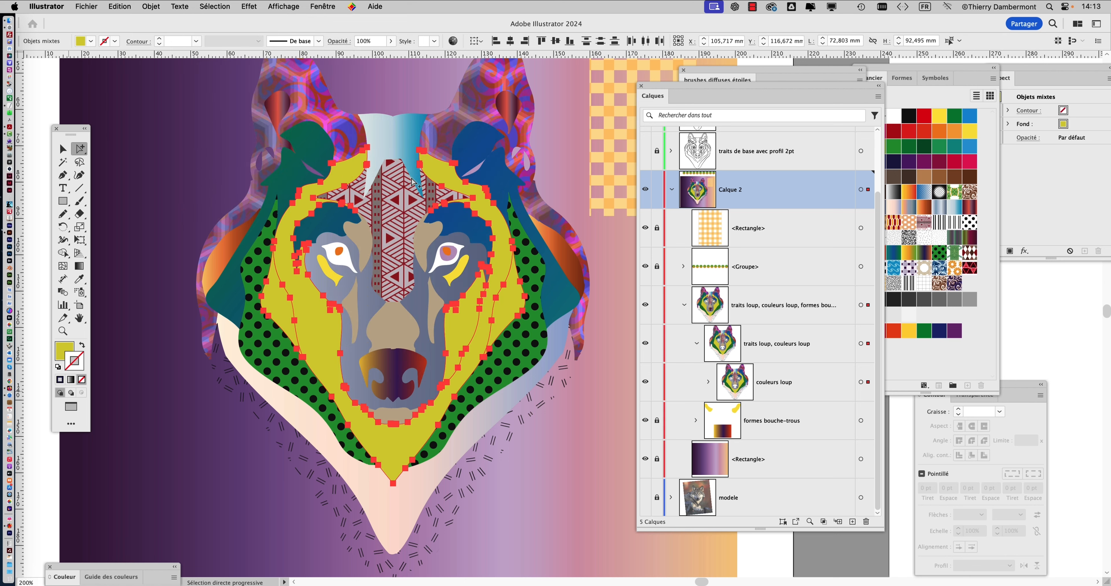
- Open the Grain photo artistic effect for the selected yellow shapes, with an enlarged dialog and magnified preview
key("a")
left_click(448, 332, "super")
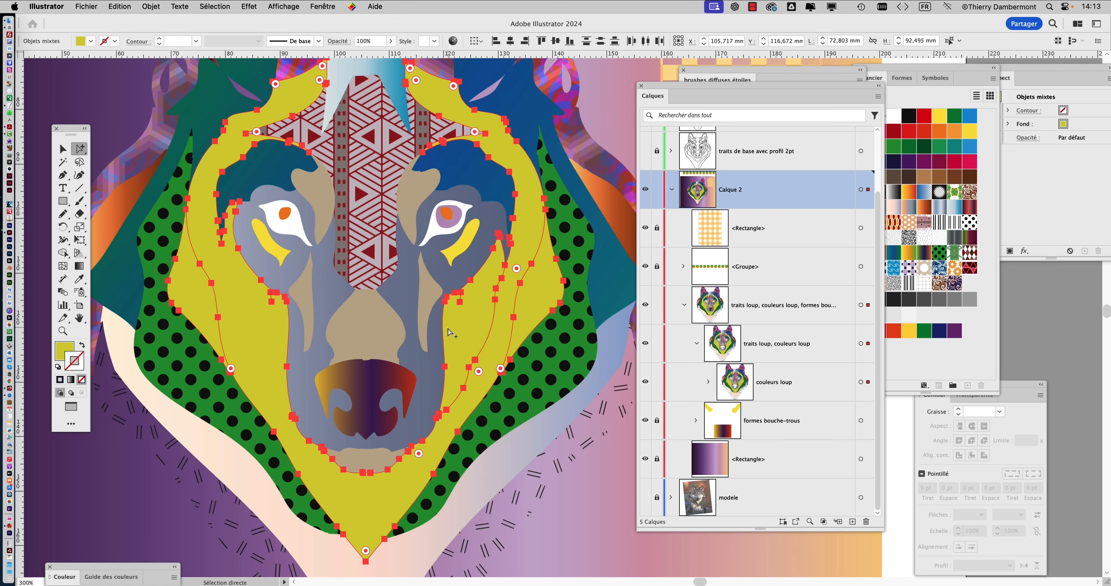
key("super+minus")
left_click_drag(380, 300, 315, 307)
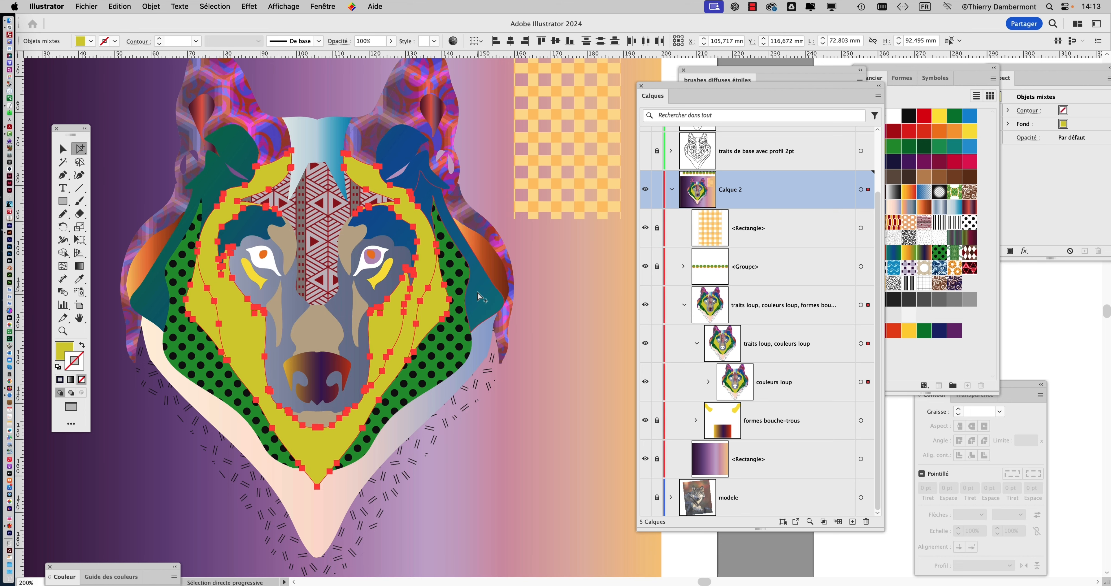
left_click(246, 6)
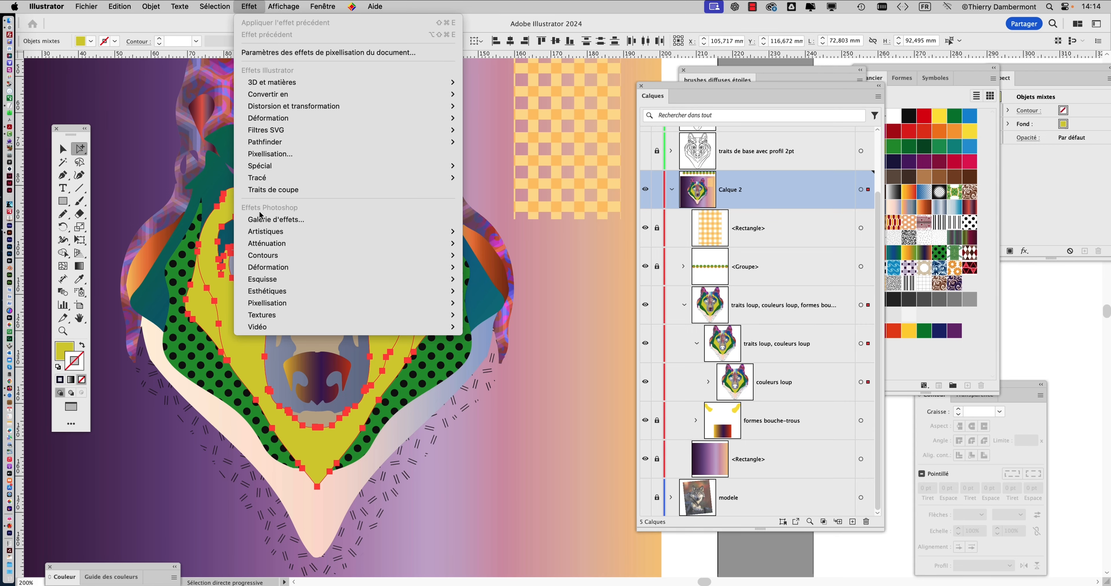
mouse_move(265, 236)
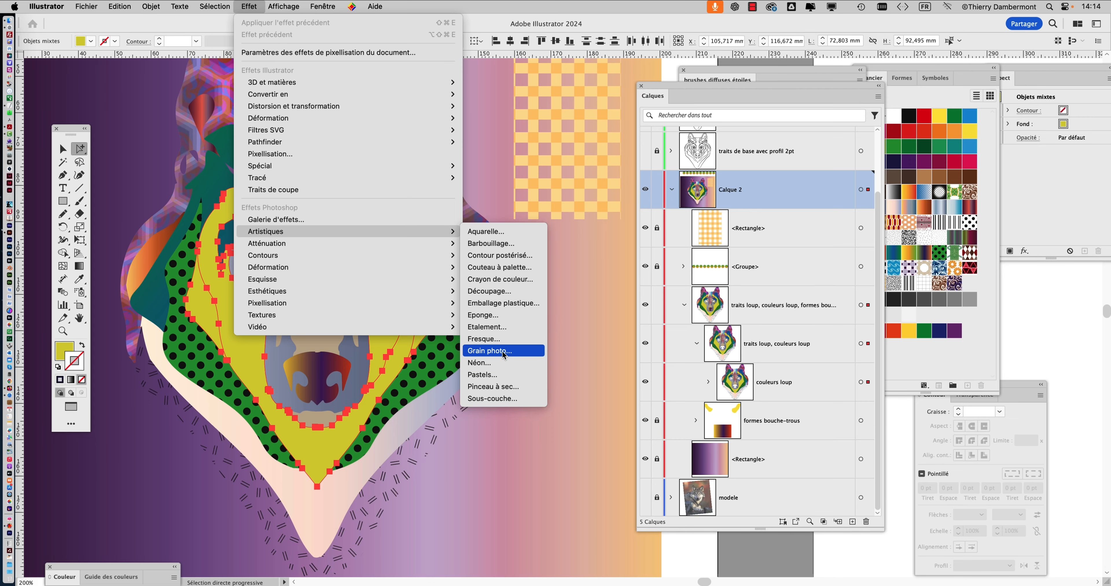
left_click(504, 354)
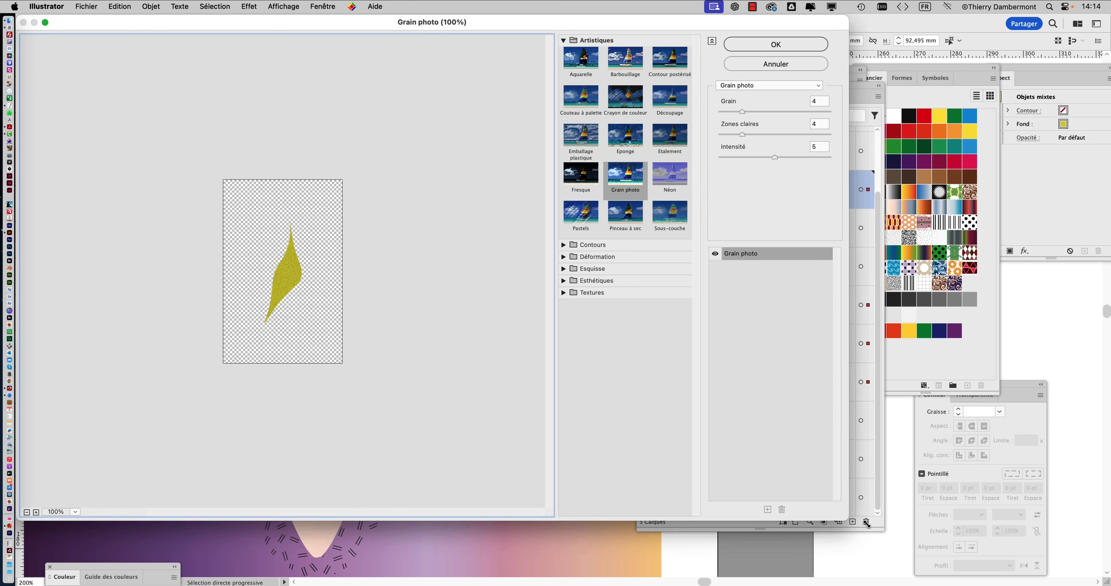
left_click_drag(845, 521, 1109, 583)
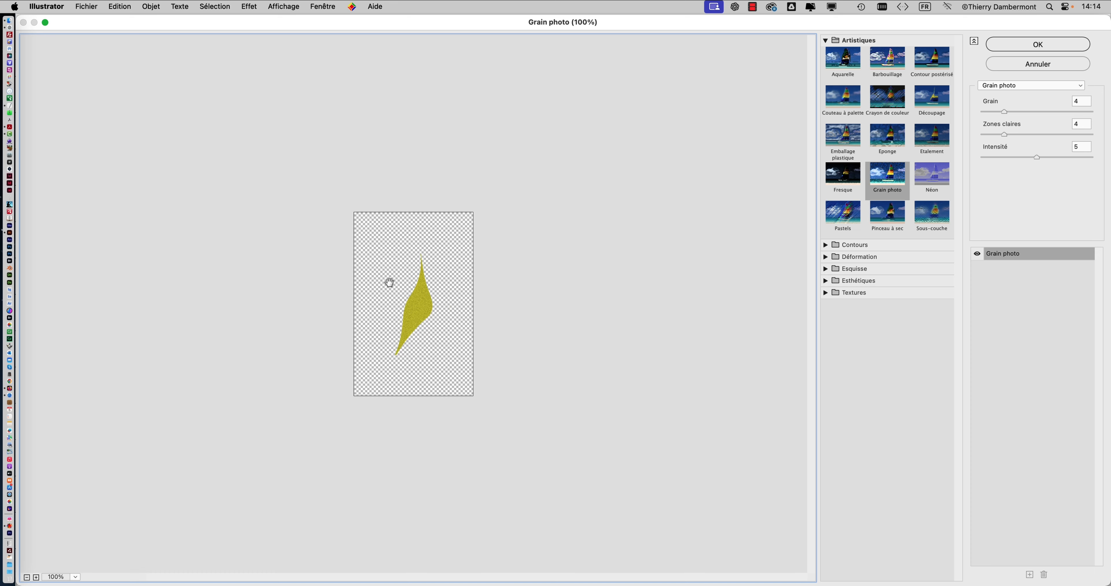
scroll(417, 295, "up", 3)
scroll(417, 294, "up", 4)
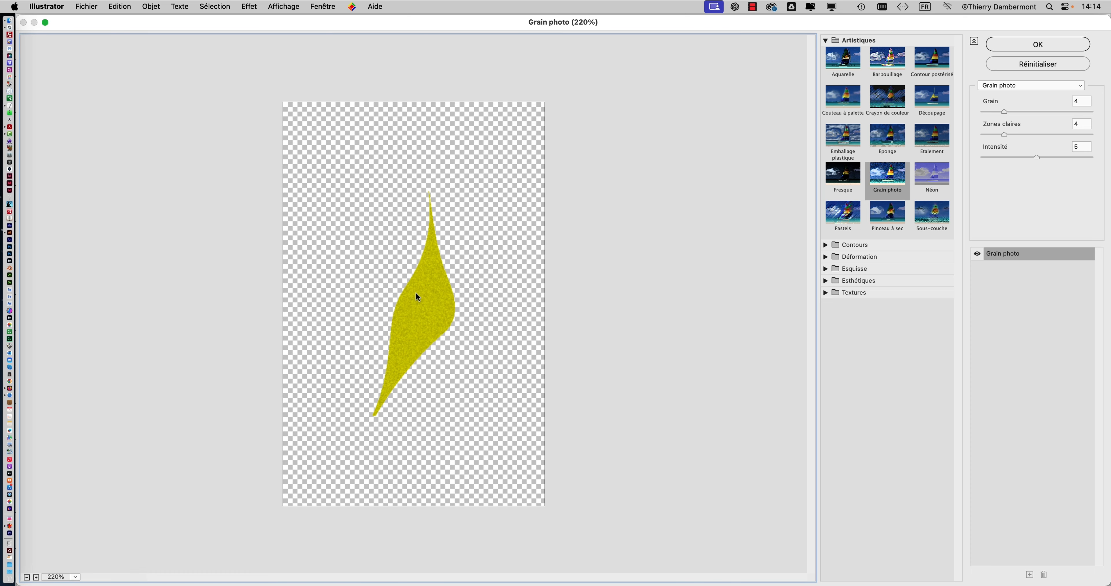
scroll(416, 294, "up", 1)
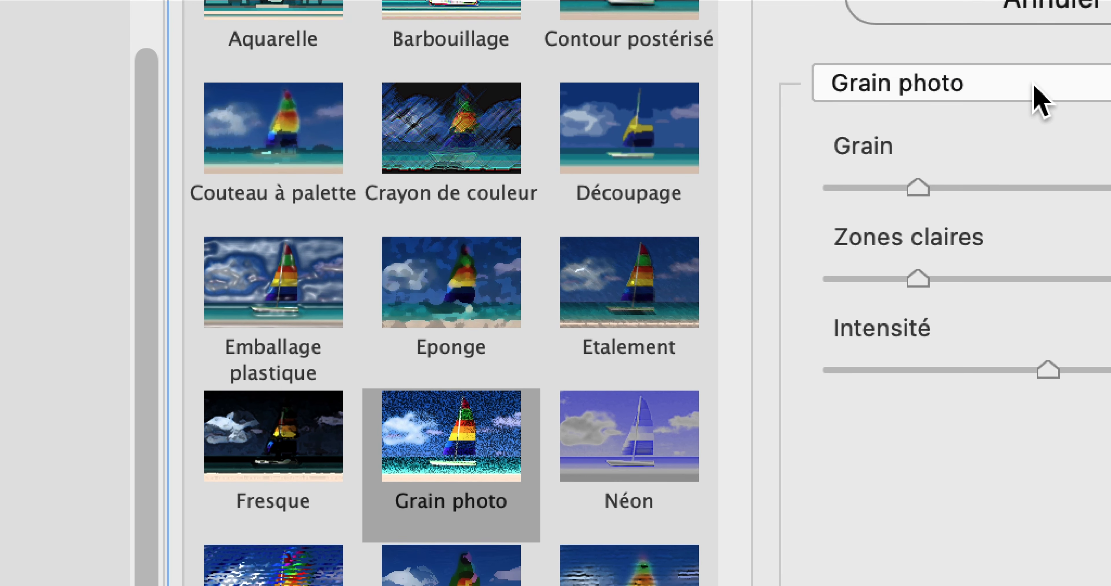
- Try the Crayon de couleur and Découpage effects on the yellow shape, and return to Grain photo
left_click(1031, 83)
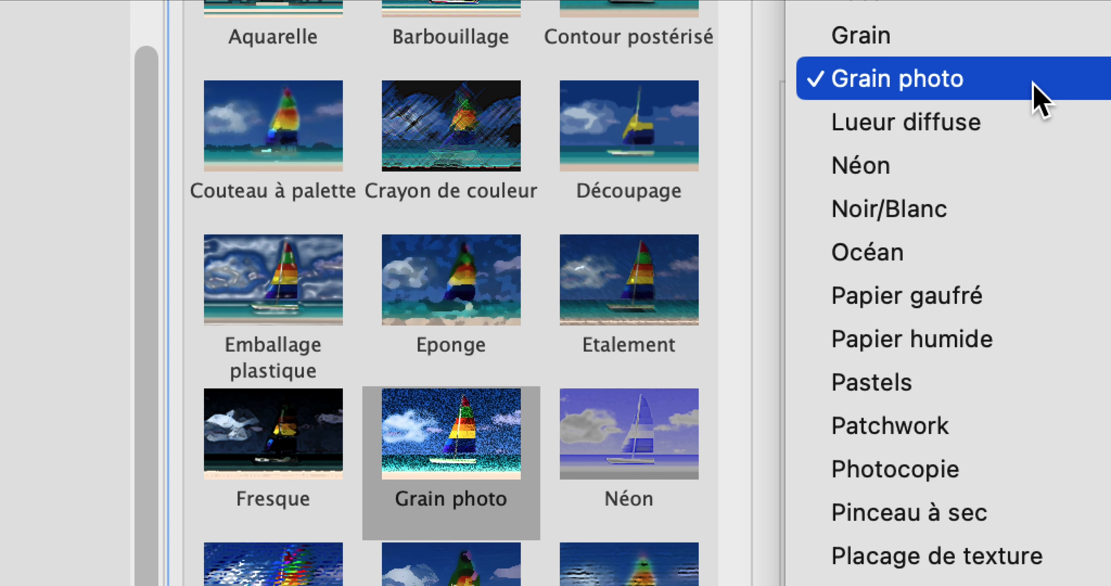
left_click(1033, 84)
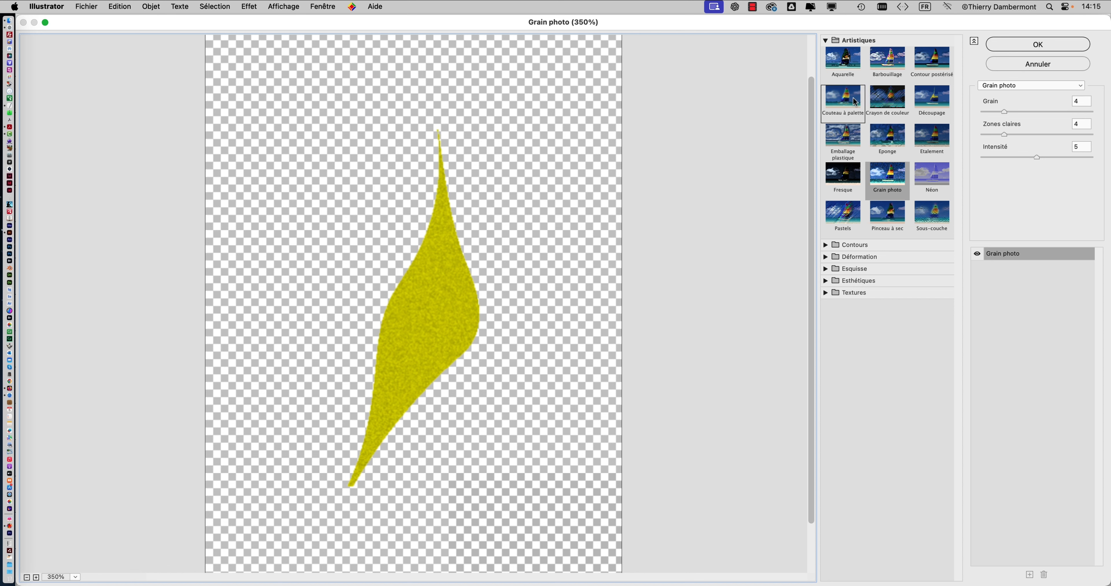
left_click(883, 107)
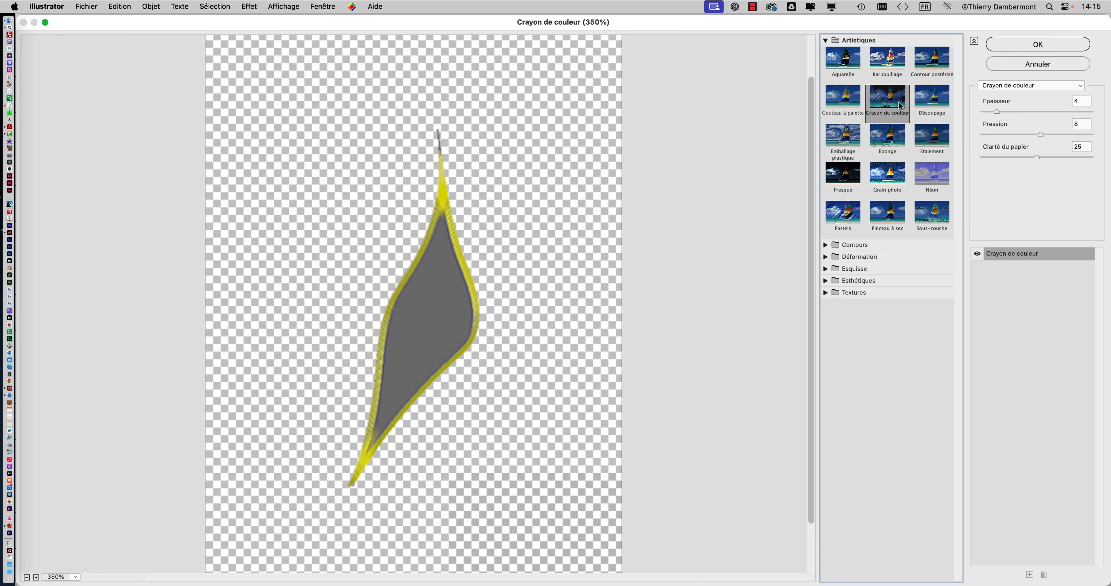
left_click(928, 103)
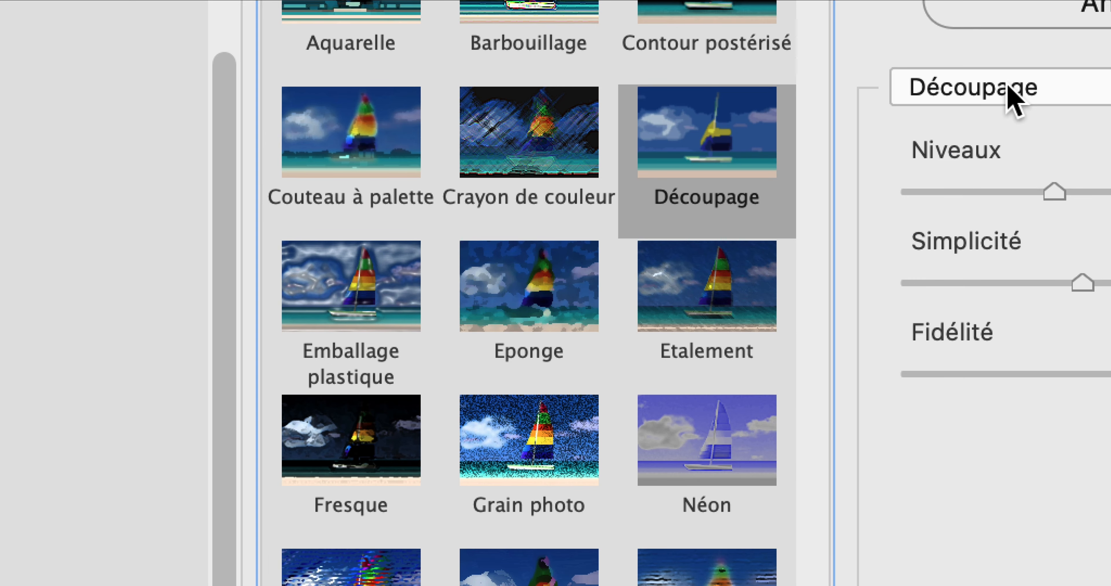
left_click(1009, 86)
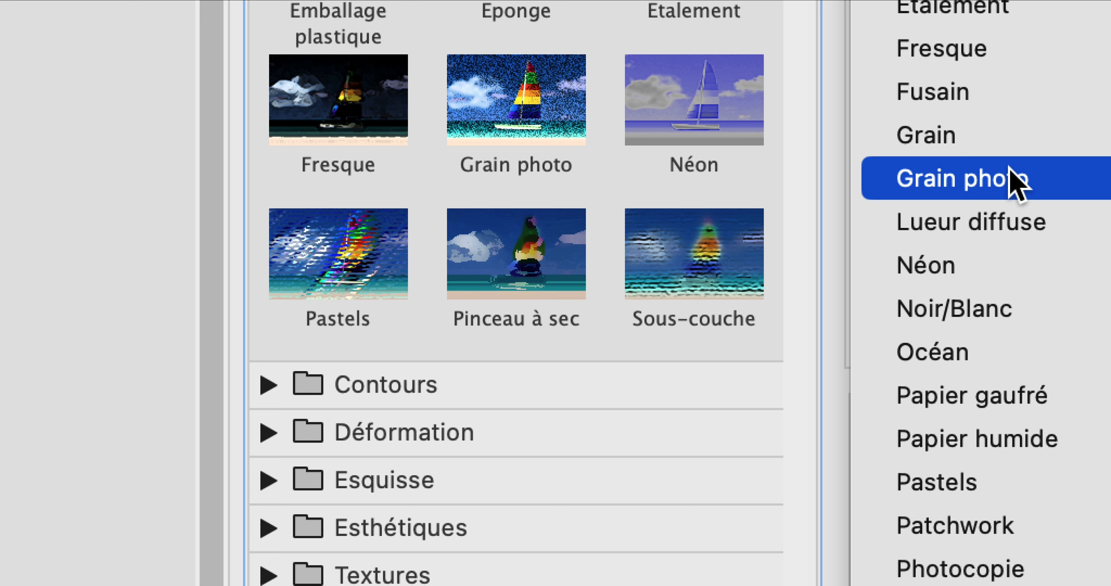
left_click(1010, 169)
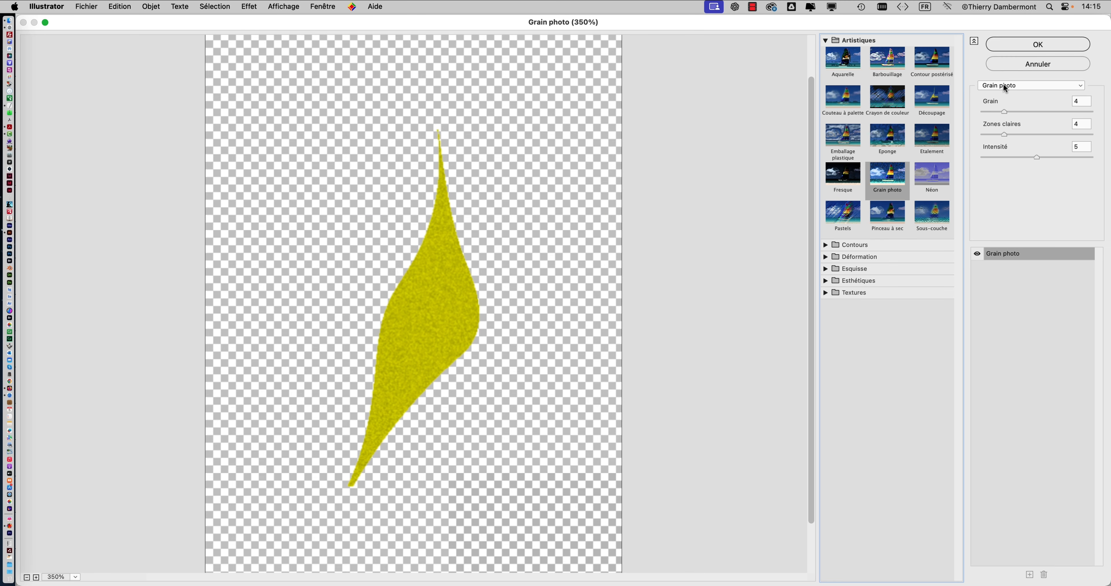
- Try the Grain texture effect with the Régulier type, and examine it closely in the preview
left_click(1004, 84)
left_click(1003, 75)
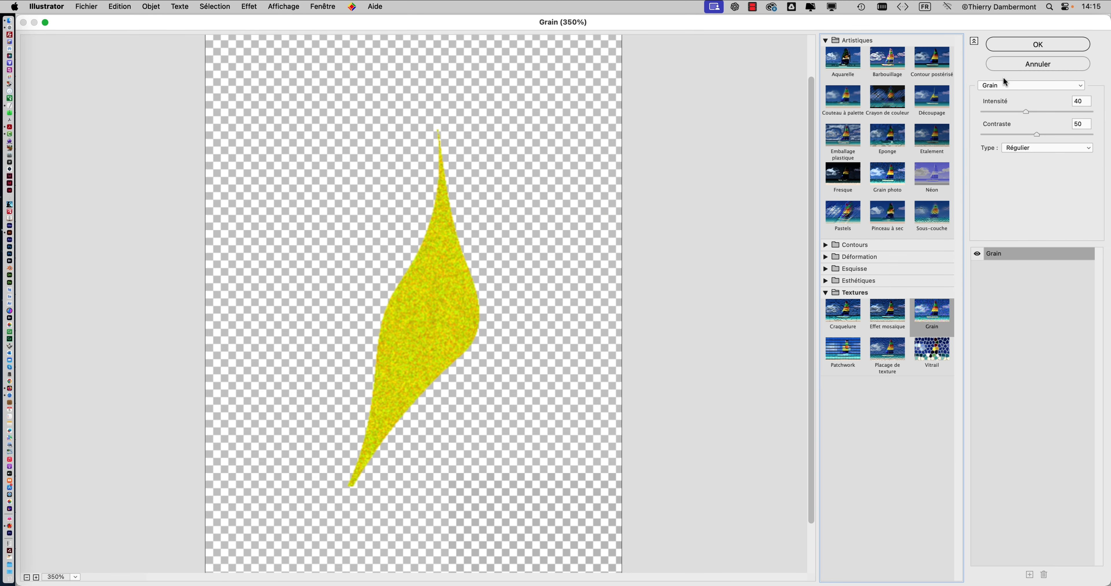
key("alt")
scroll(533, 260, "up", 1)
left_click(1057, 148)
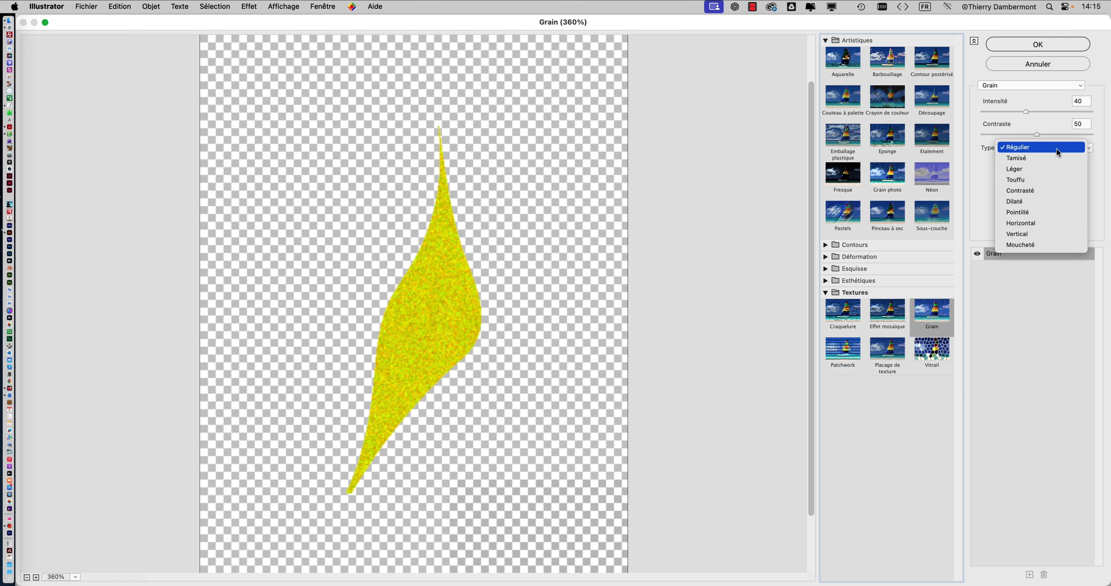
left_click(1056, 148)
key("alt")
scroll(435, 292, "up", 2)
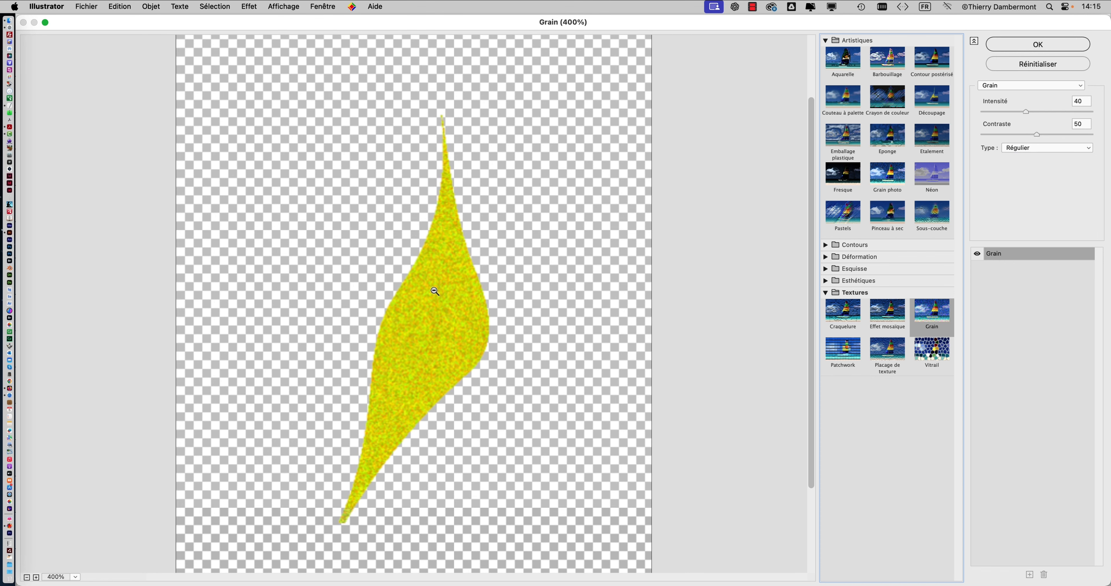
scroll(435, 292, "up", 5)
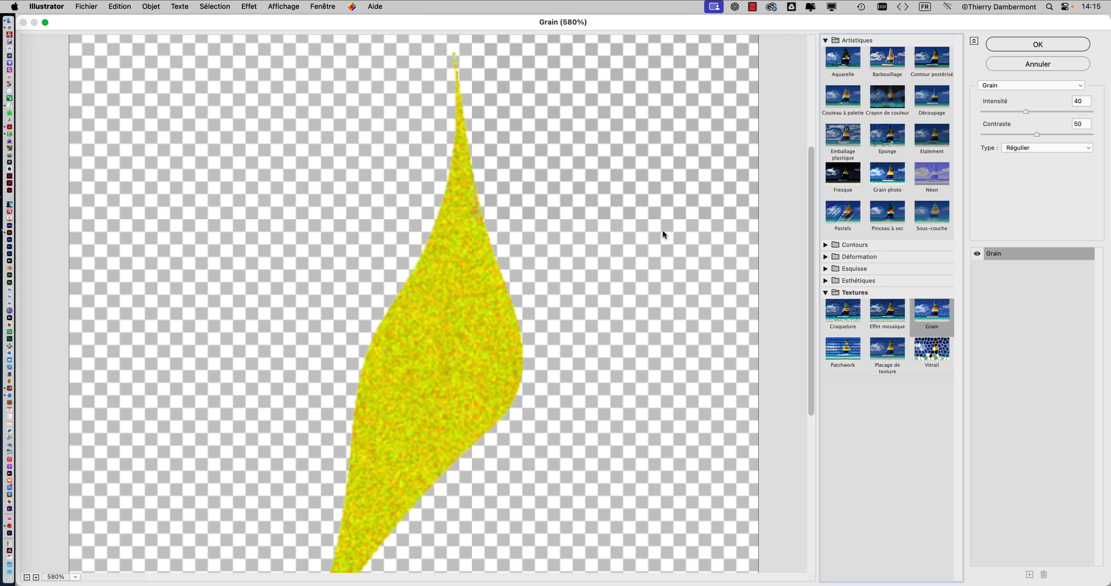
- Apply the Grain photo effect to the yellow shapes with Grain 8, Zones claires 12 and Intensité 7
left_click(984, 86)
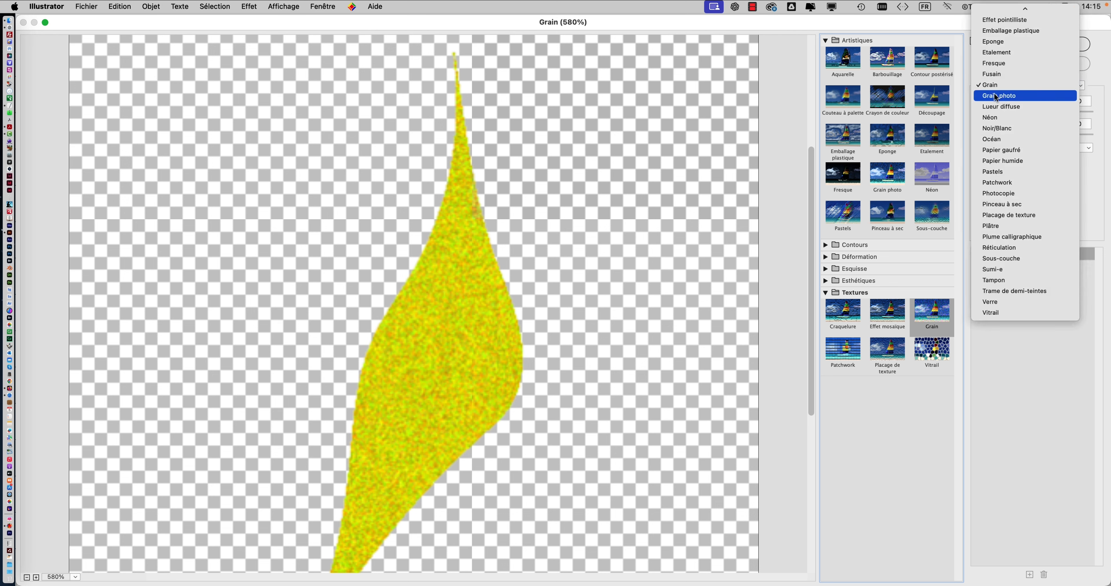
left_click(997, 96)
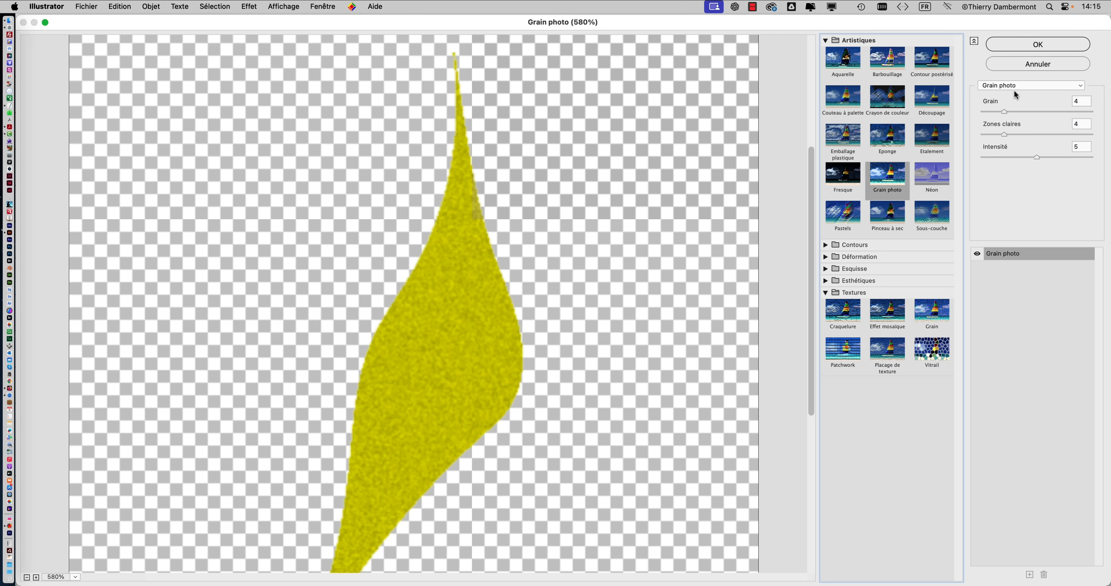
left_click(1012, 111)
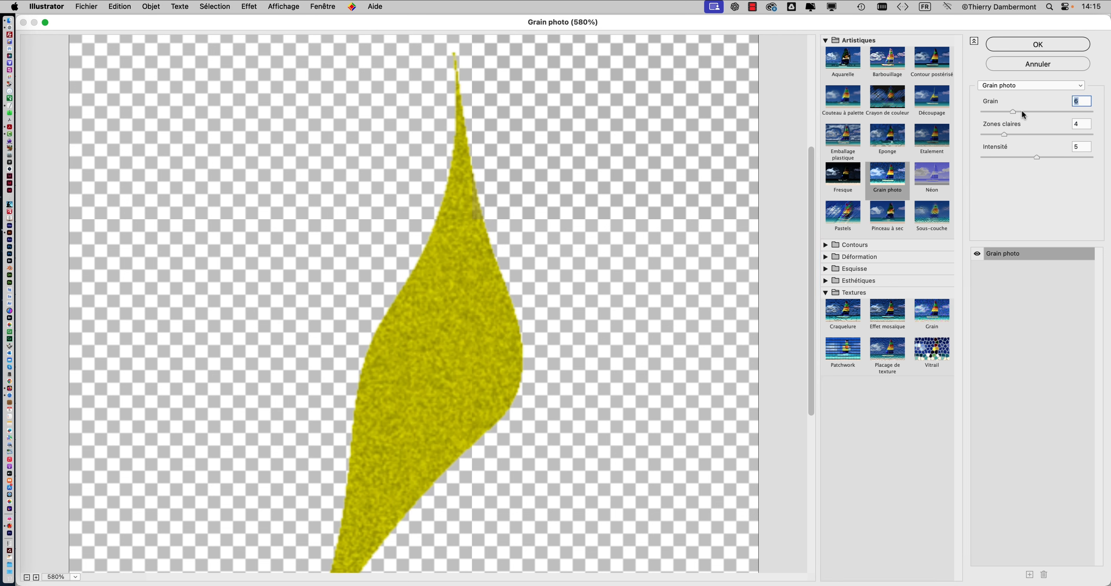
left_click(1022, 135)
type("11")
left_click(1030, 157)
left_click_drag(1004, 159, 1048, 156)
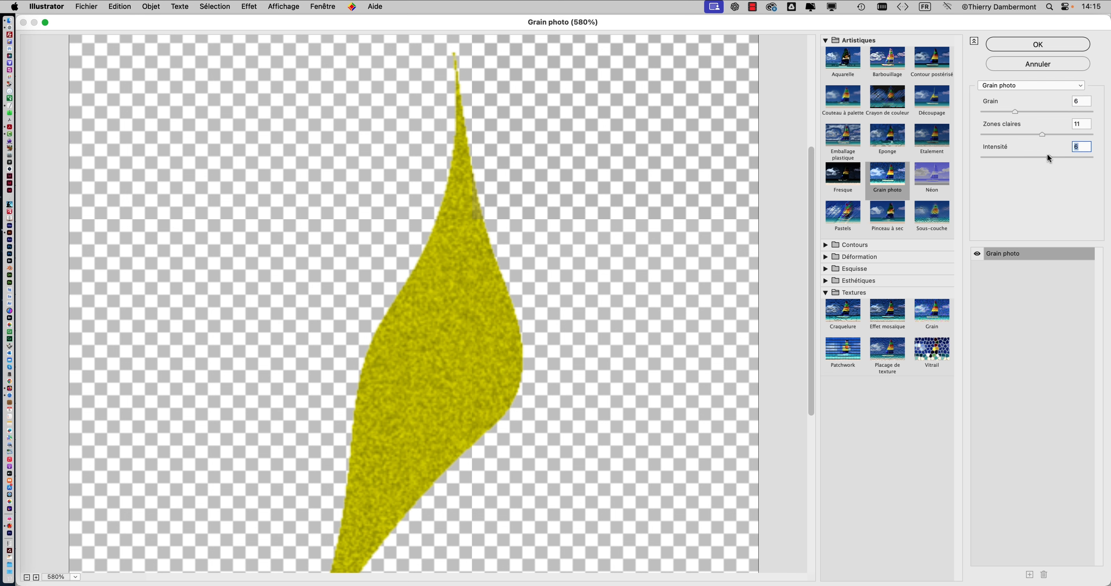
left_click(1022, 111)
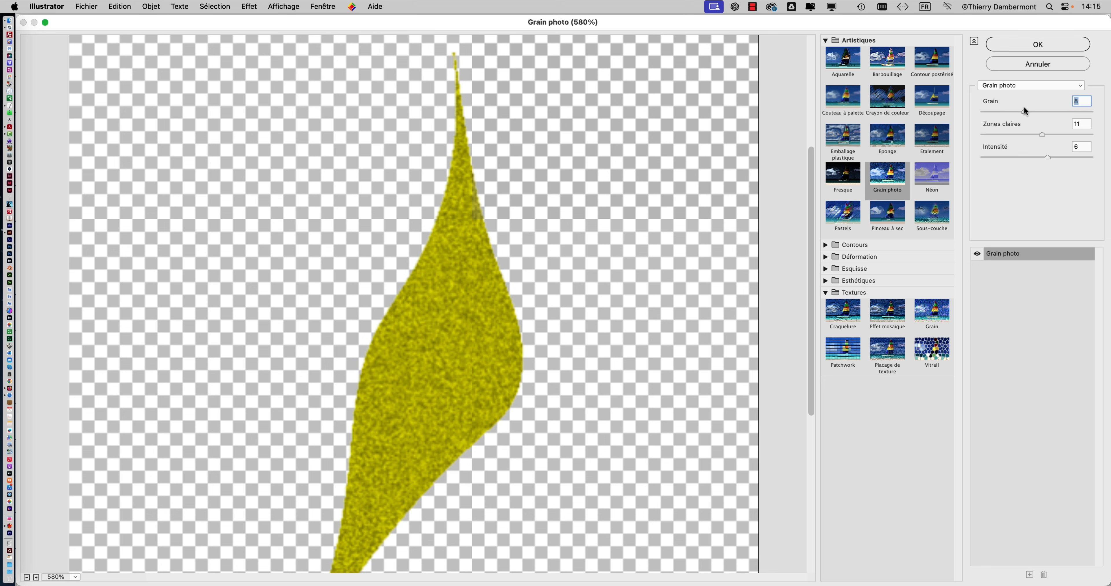
left_click_drag(1036, 134, 1058, 156)
scroll(714, 186, "down", 1)
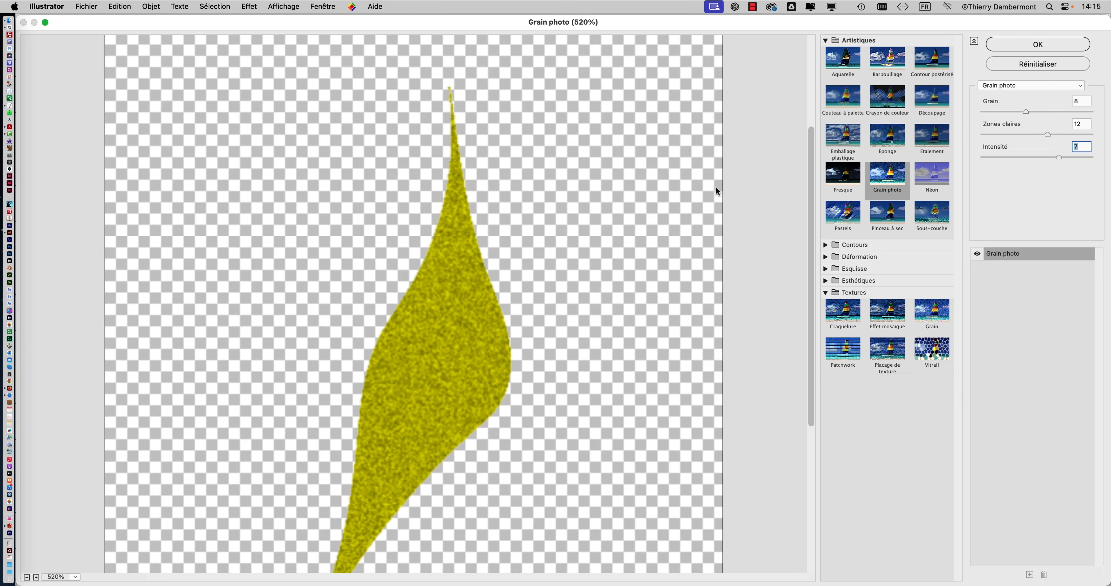
scroll(716, 190, "down", 2)
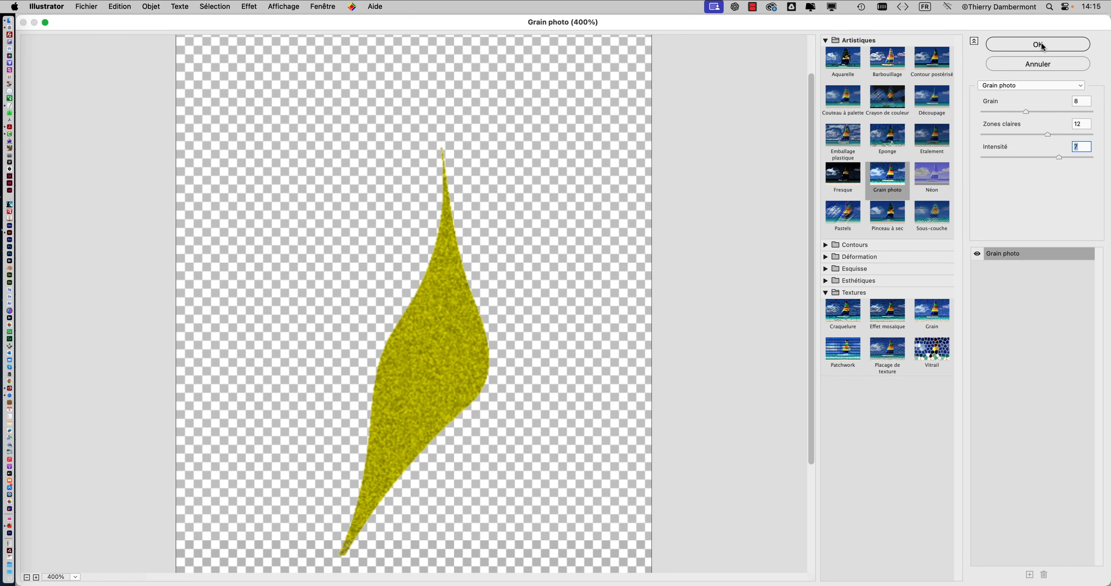
left_click(1043, 46)
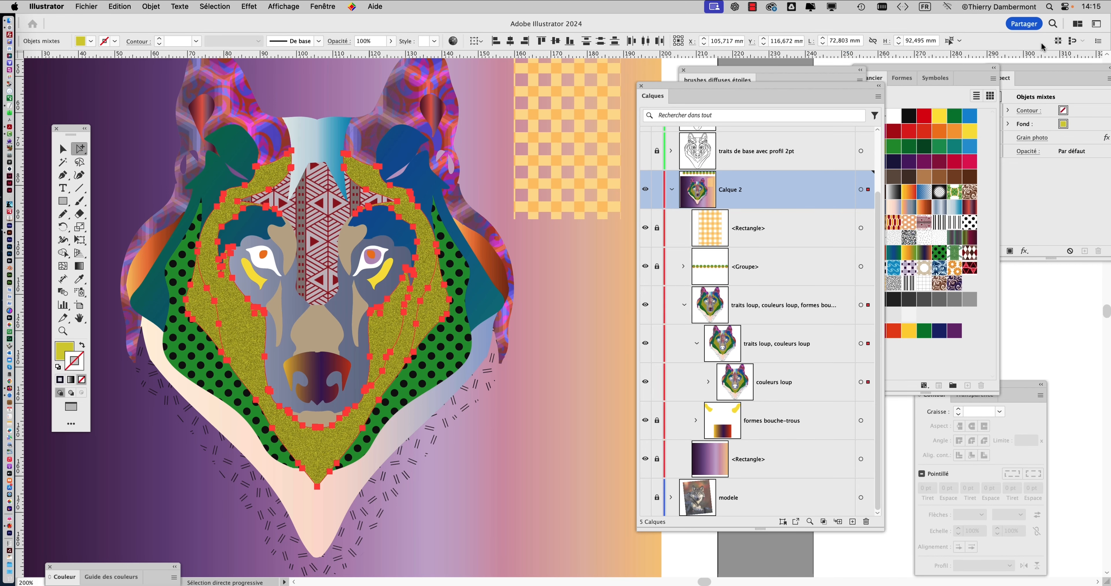
- Expand the couleurs loup layer and look through its paths for the one carrying the effect
scroll(272, 308, "up", 3)
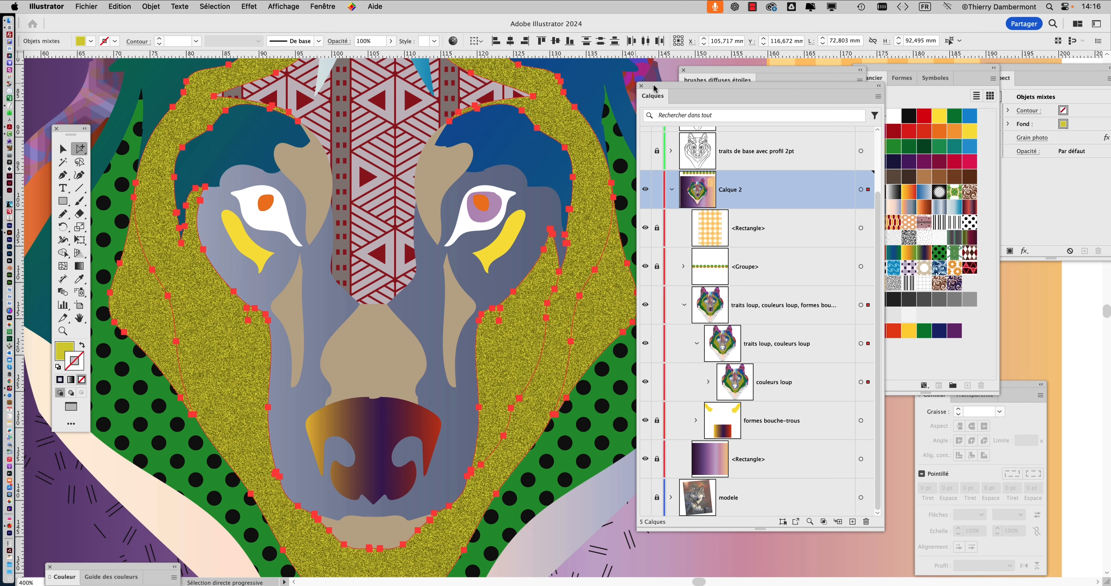
left_click_drag(655, 90, 622, 22)
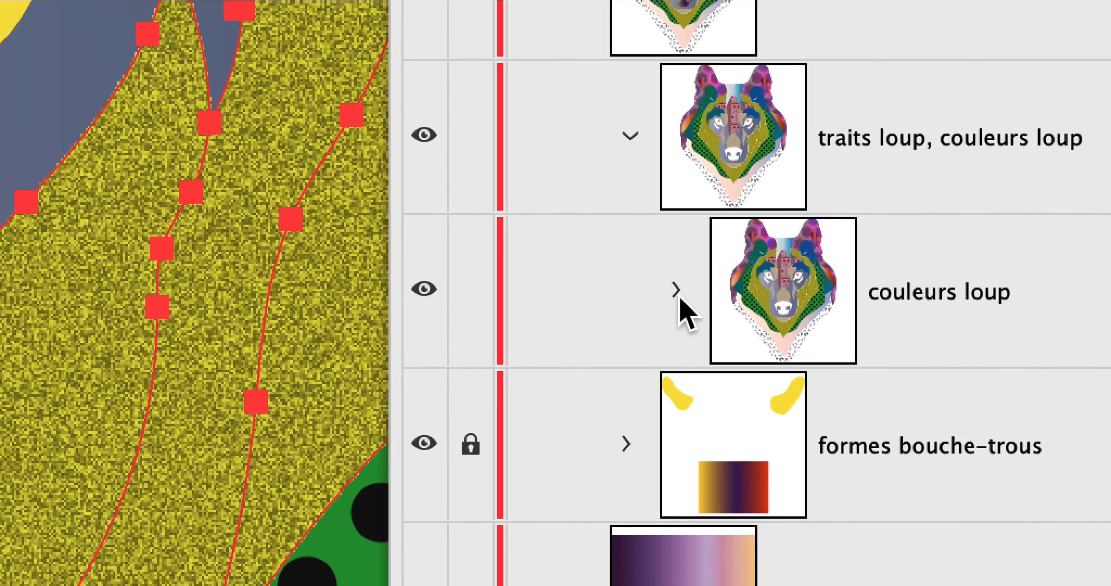
left_click(613, 432)
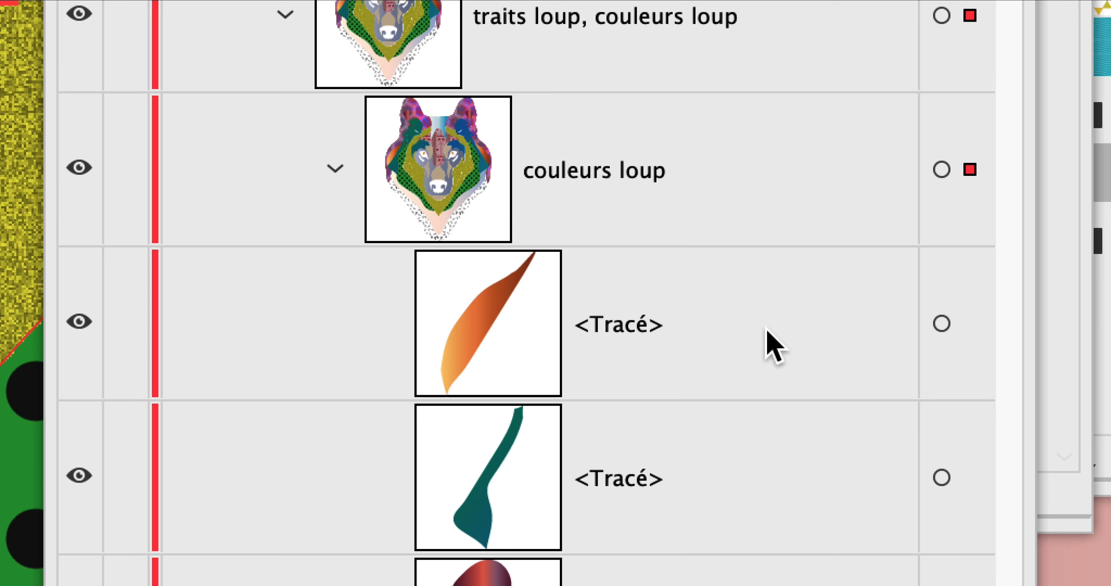
scroll(1095, 466, "down", 6)
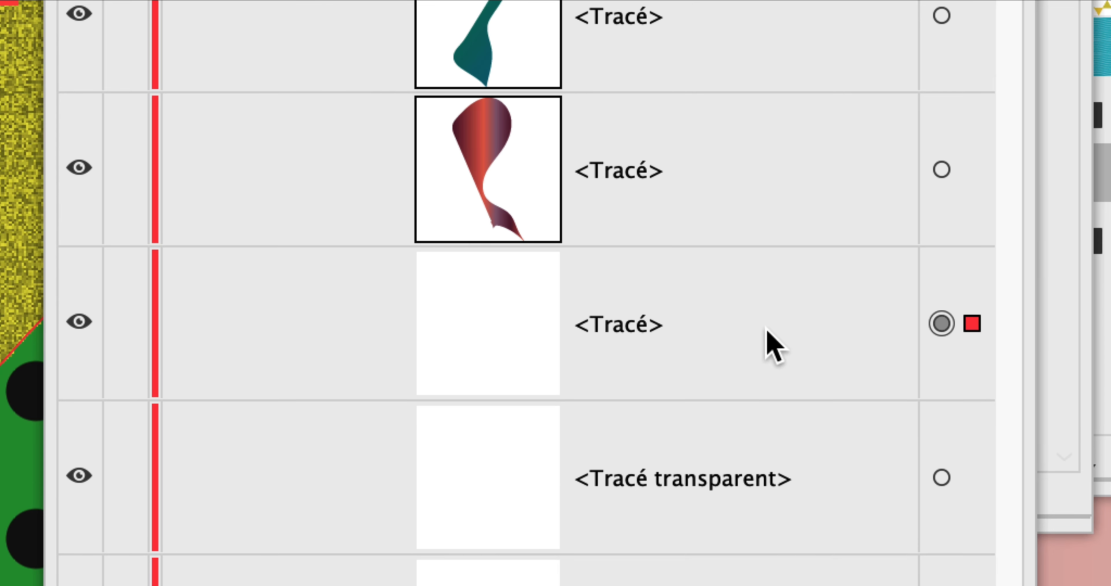
scroll(772, 340, "up", 3)
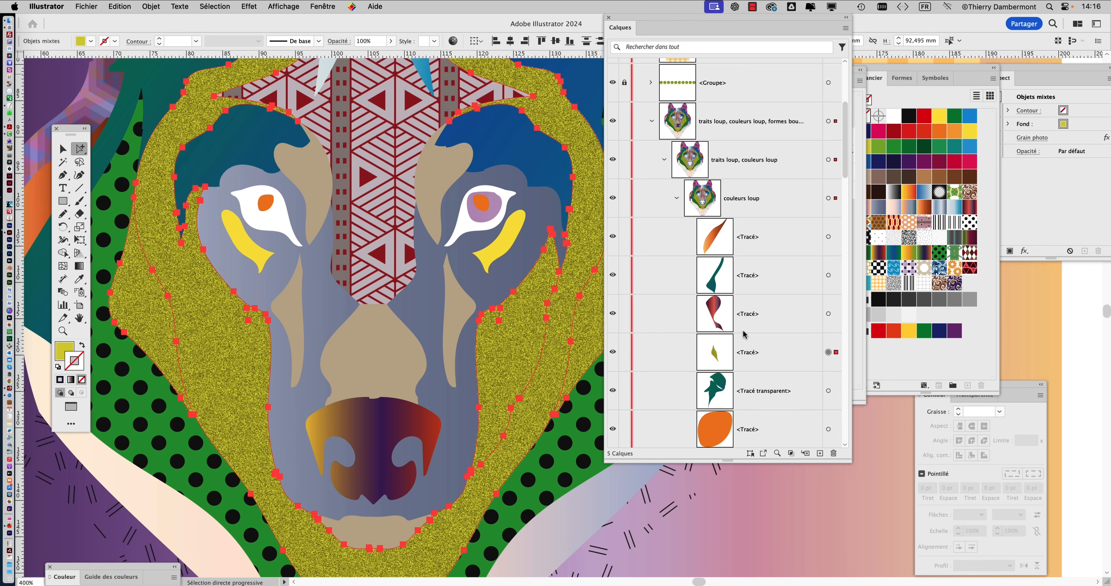
- Bring the selected shapes' appearance attributes beside the wolf, and compare the artwork with Grain photo hidden and shown
left_click_drag(621, 21, 727, 418)
left_click(324, 6)
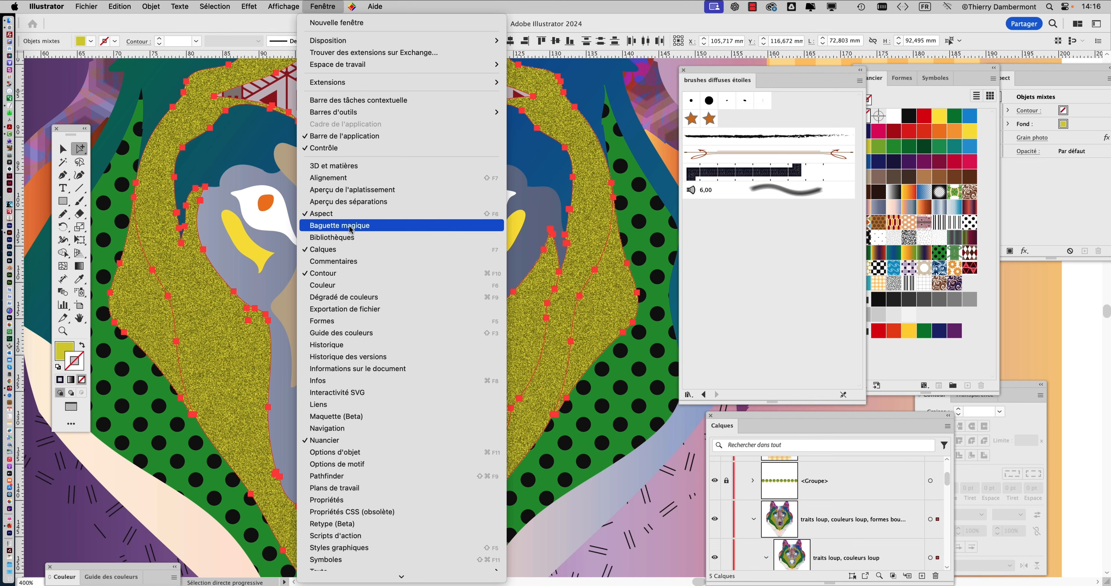
left_click(350, 213)
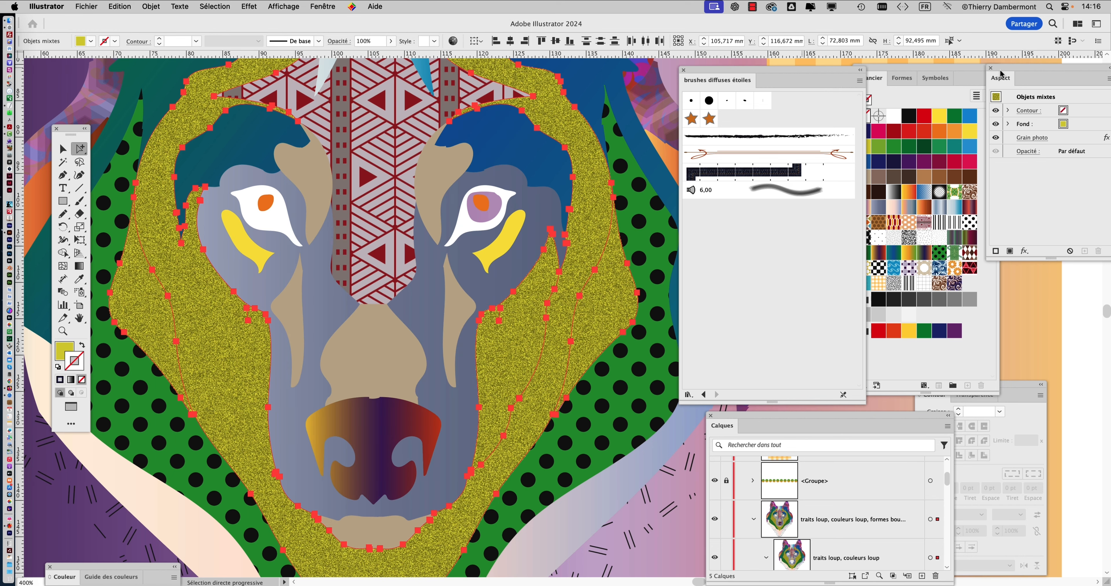
left_click_drag(1027, 70, 585, 100)
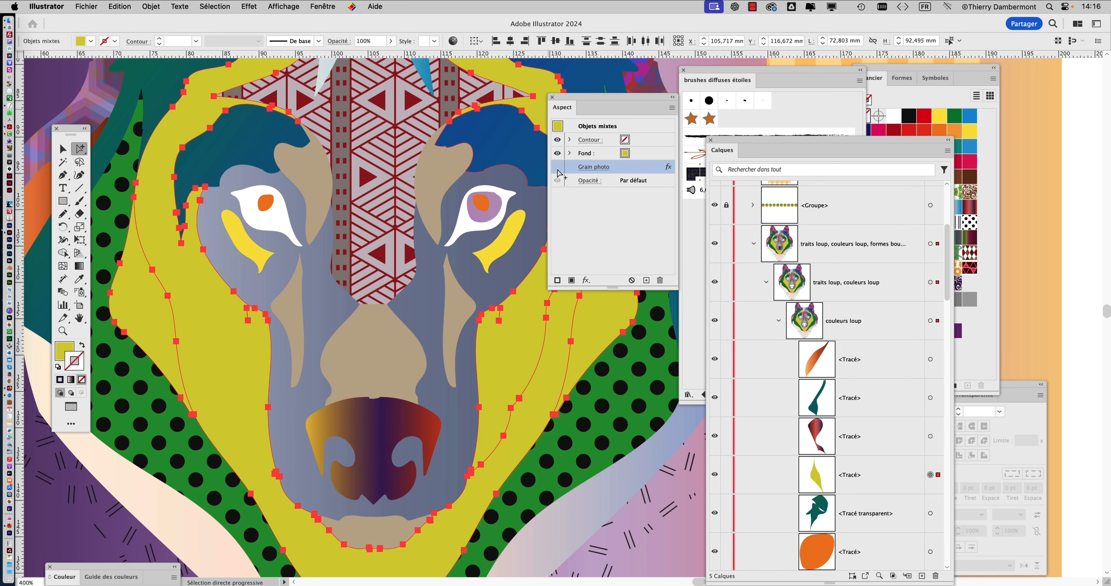
left_click(566, 167)
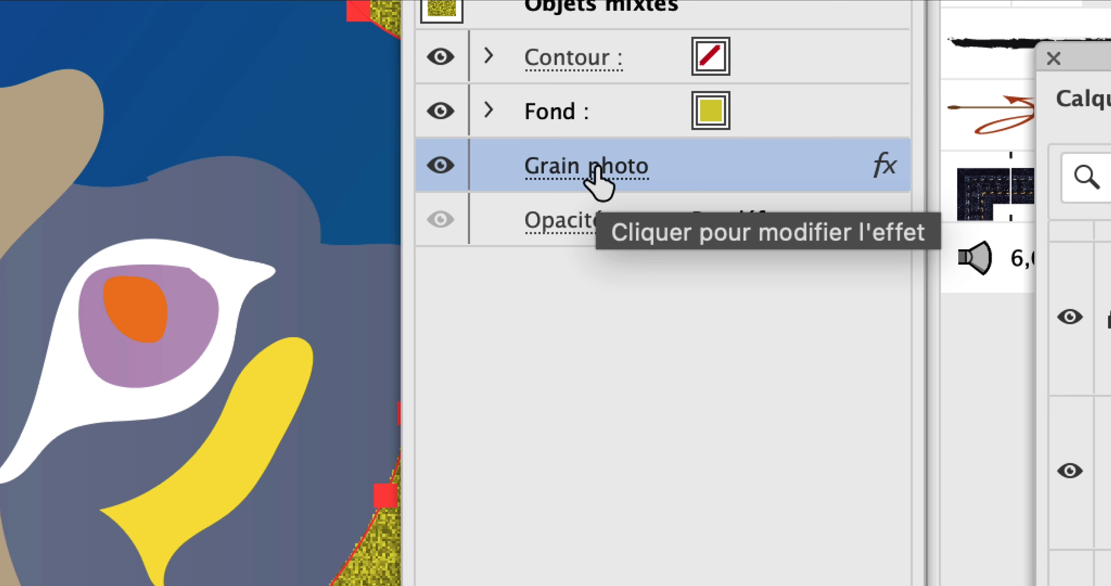
- Edit the applied Grain photo effect, setting both Grain and Zones claires to 3
left_click(597, 170)
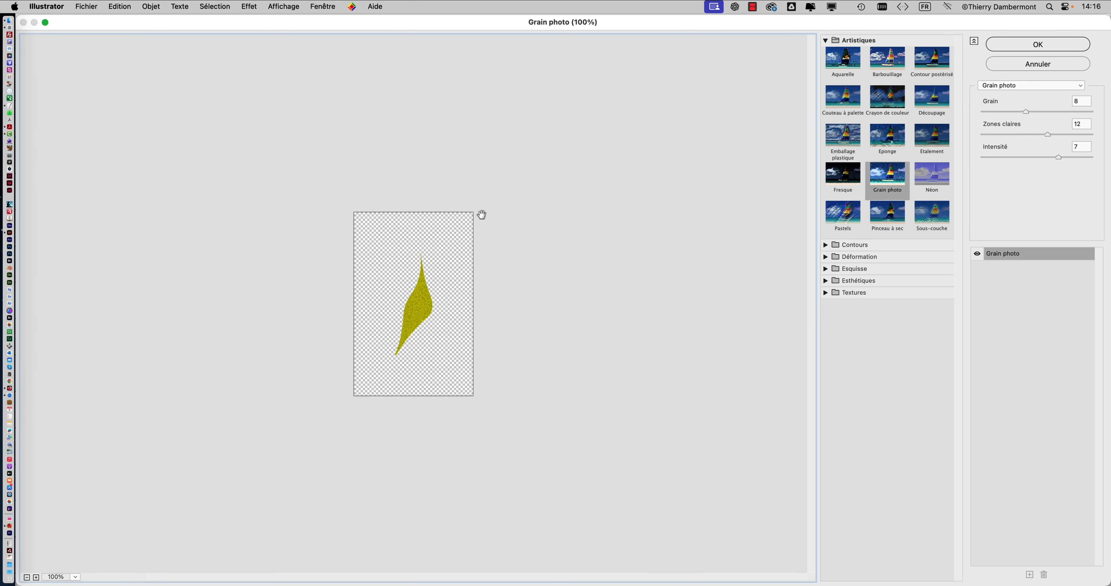
scroll(403, 283, "up", 5)
scroll(402, 278, "up", 1)
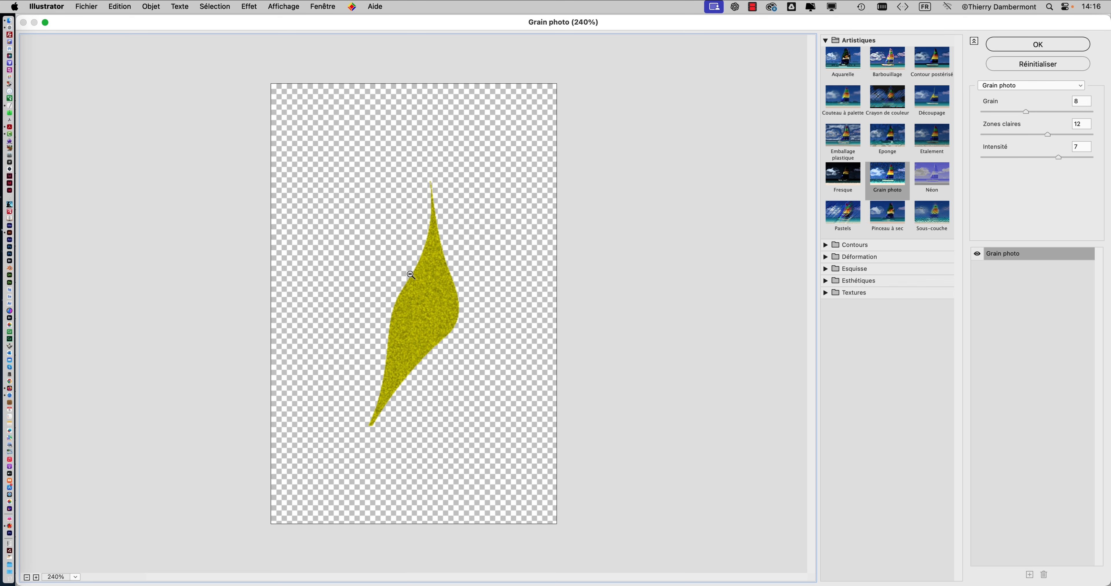
left_click(996, 111)
left_click(996, 135)
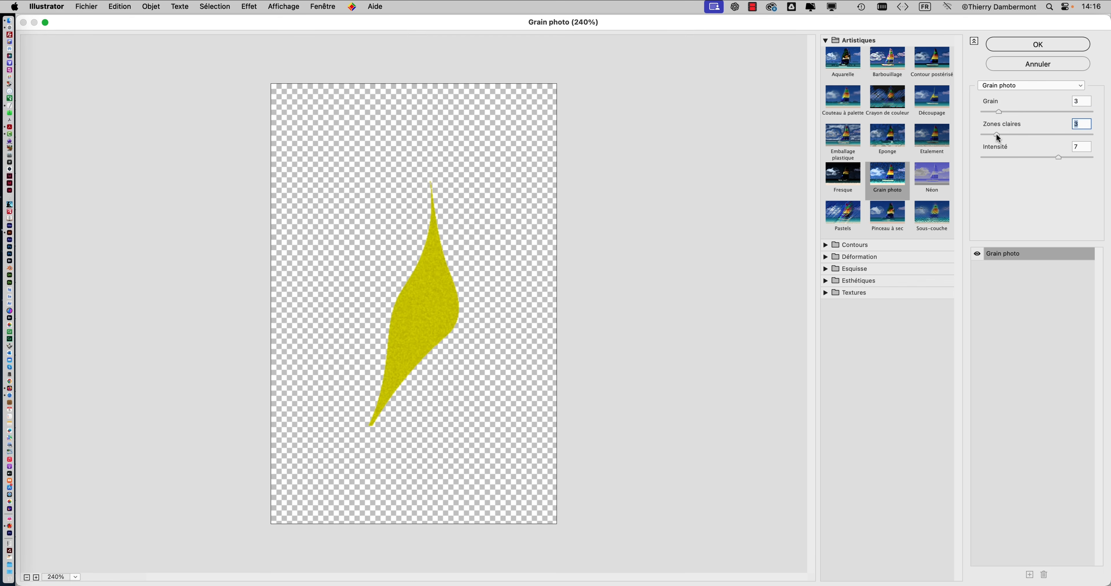
scroll(421, 320, "up", 1)
scroll(422, 321, "up", 1)
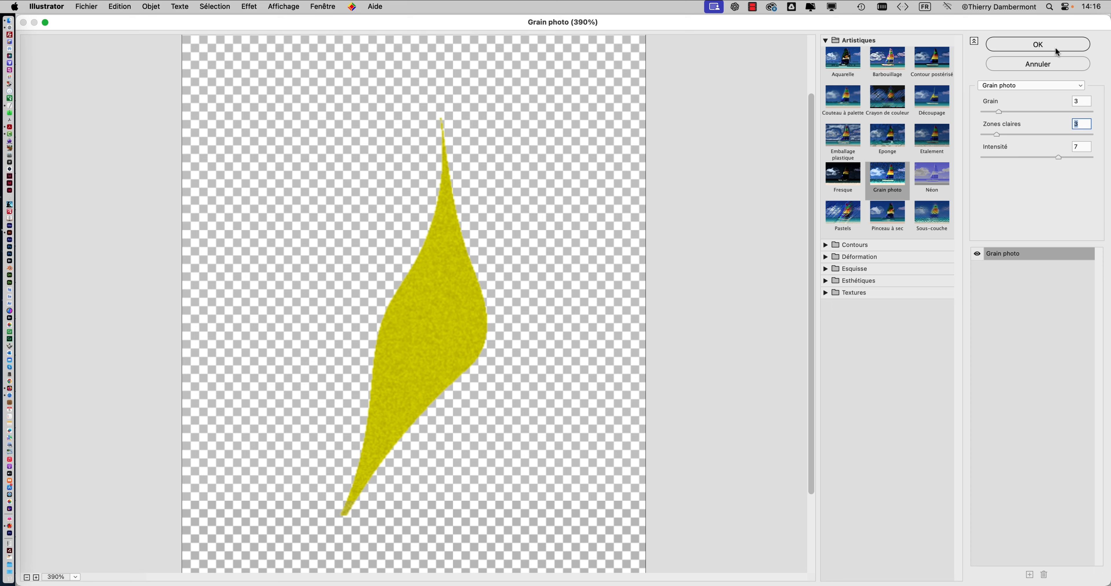
left_click(1052, 44)
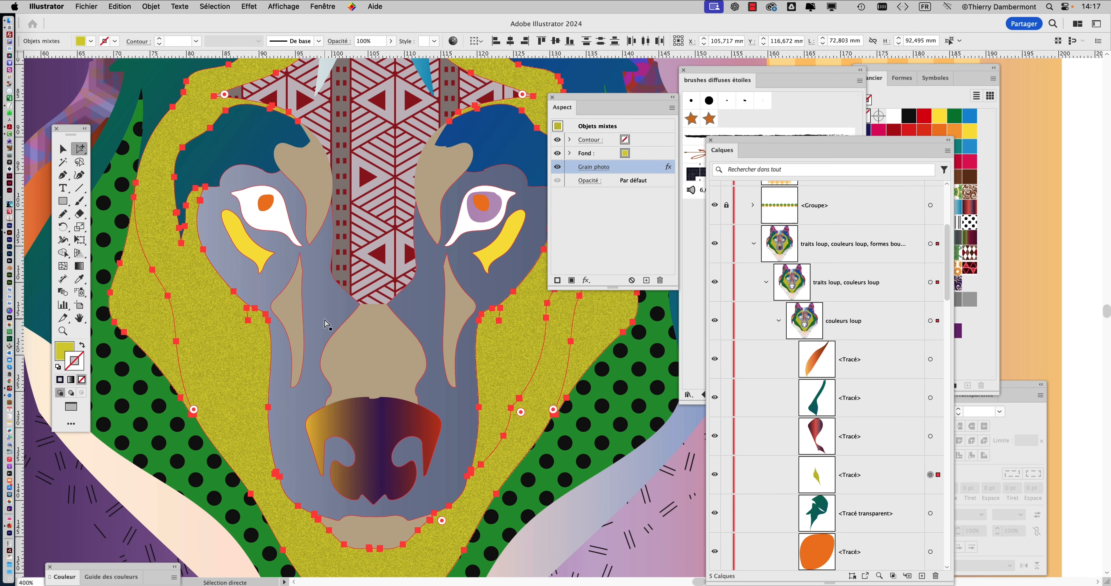
- Change the fill of the grained face shapes to the orange-brown gradient swatch Ciel 14
scroll(326, 324, "down", 2)
scroll(326, 323, "up", 1)
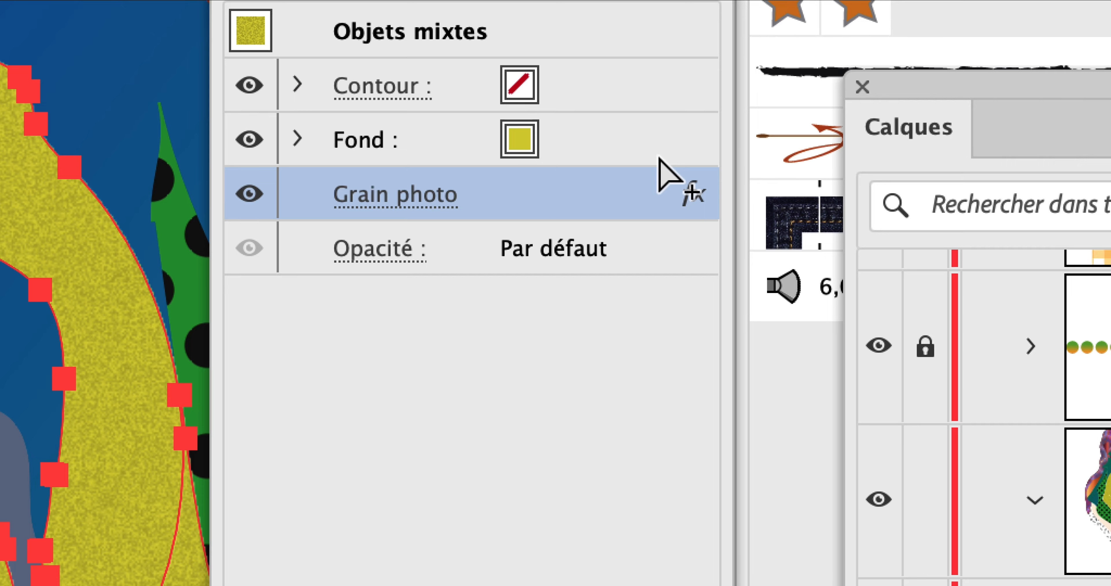
left_click(658, 157)
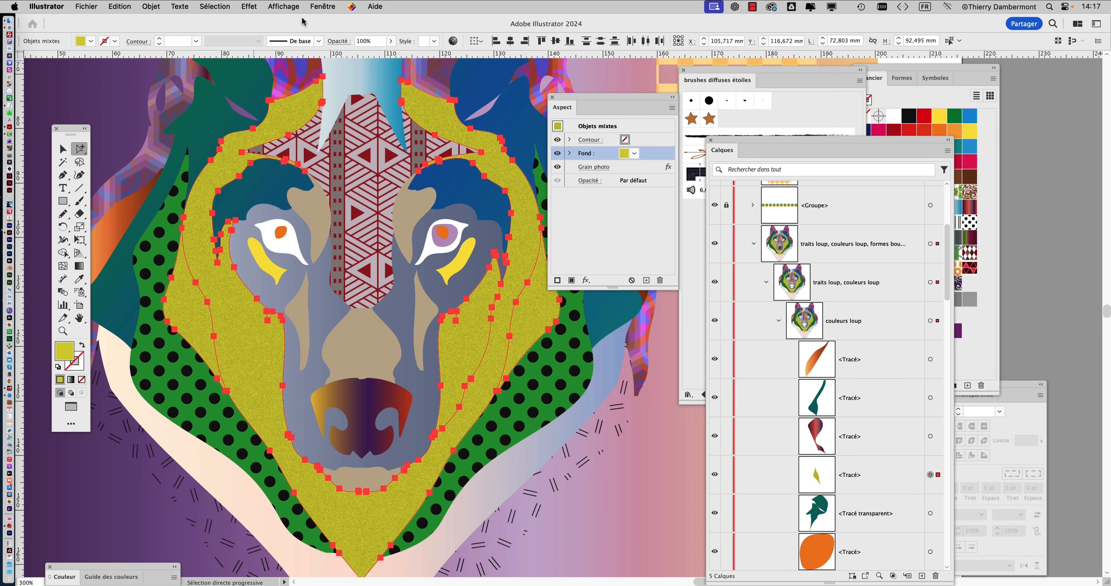
left_click_drag(974, 68, 661, 54)
left_click(622, 198)
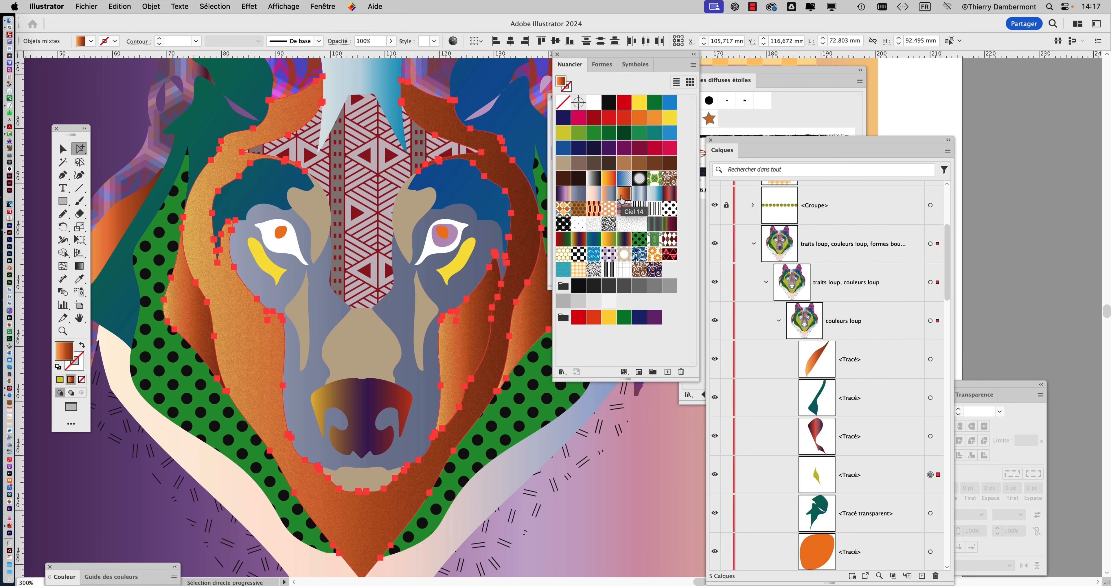
left_click_drag(594, 58, 942, 78)
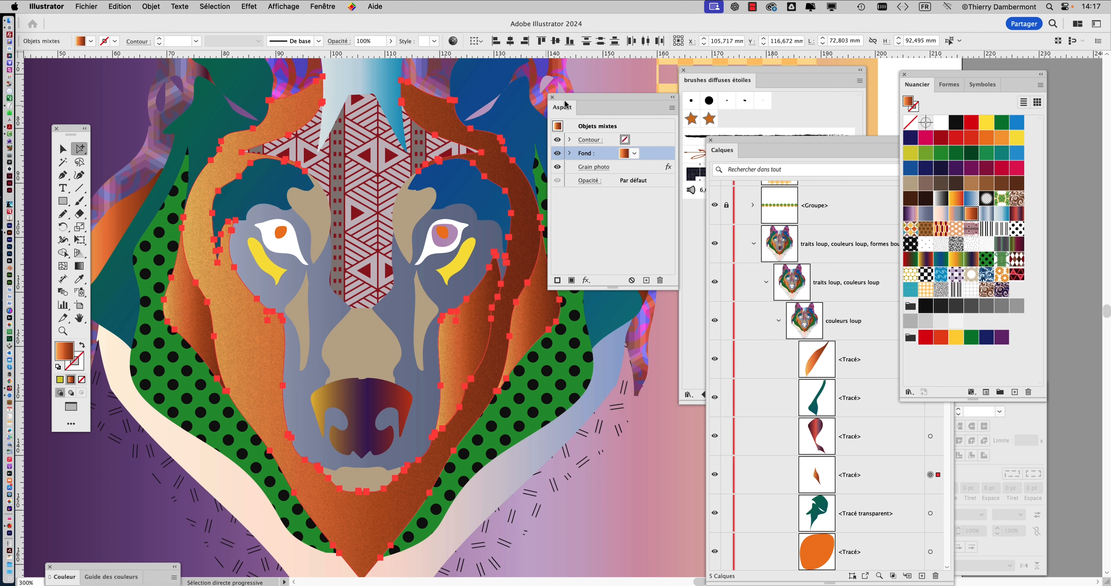
- Try to redirect the gradient diagonally across the selected face shapes with the Gradient tool
left_click_drag(566, 104, 566, 377)
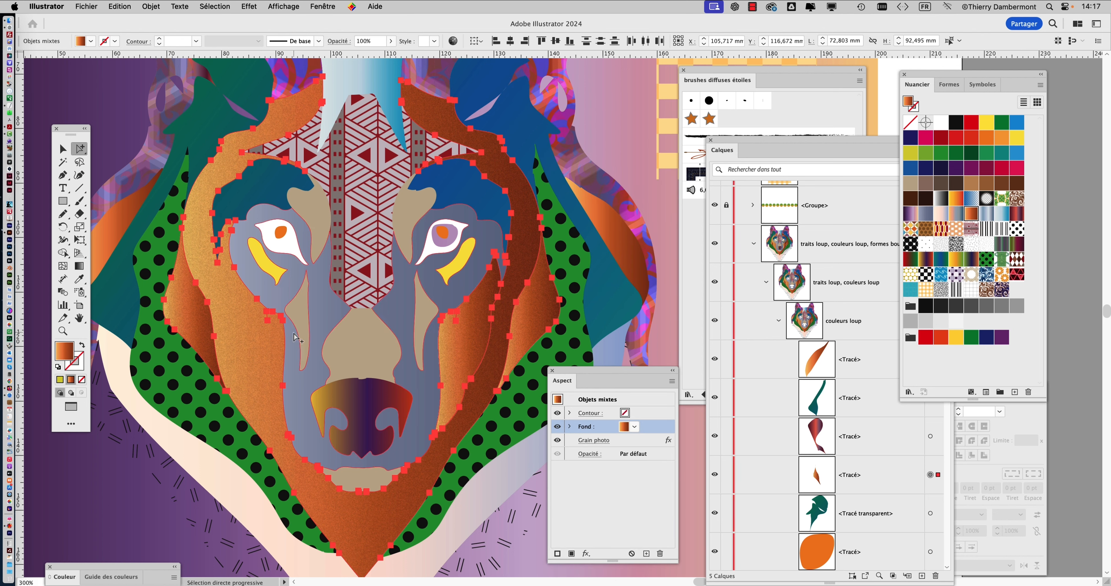
left_click(79, 266)
left_click(212, 202)
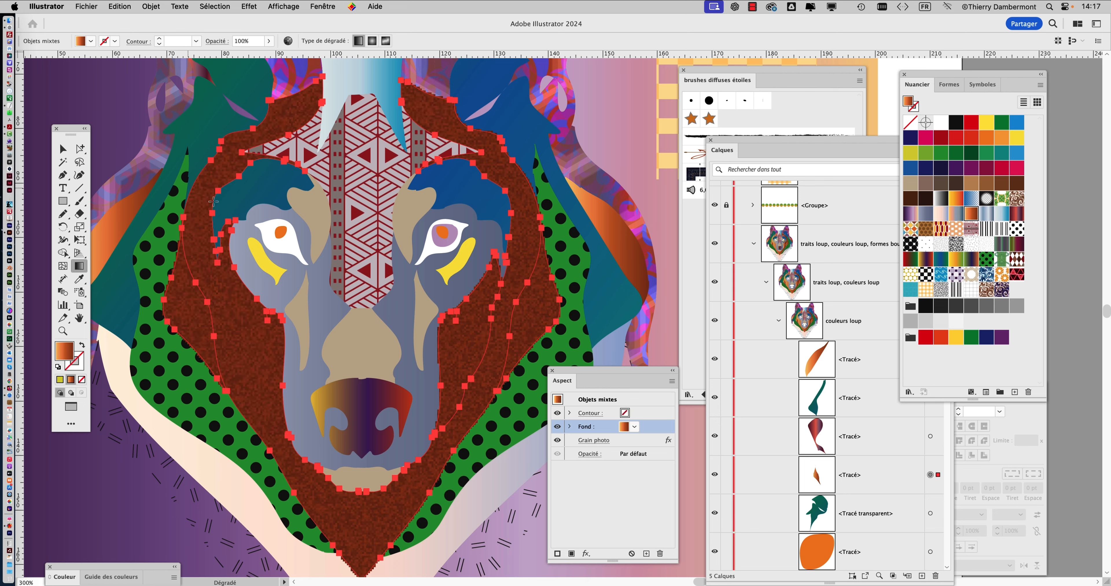
left_click_drag(213, 201, 535, 375)
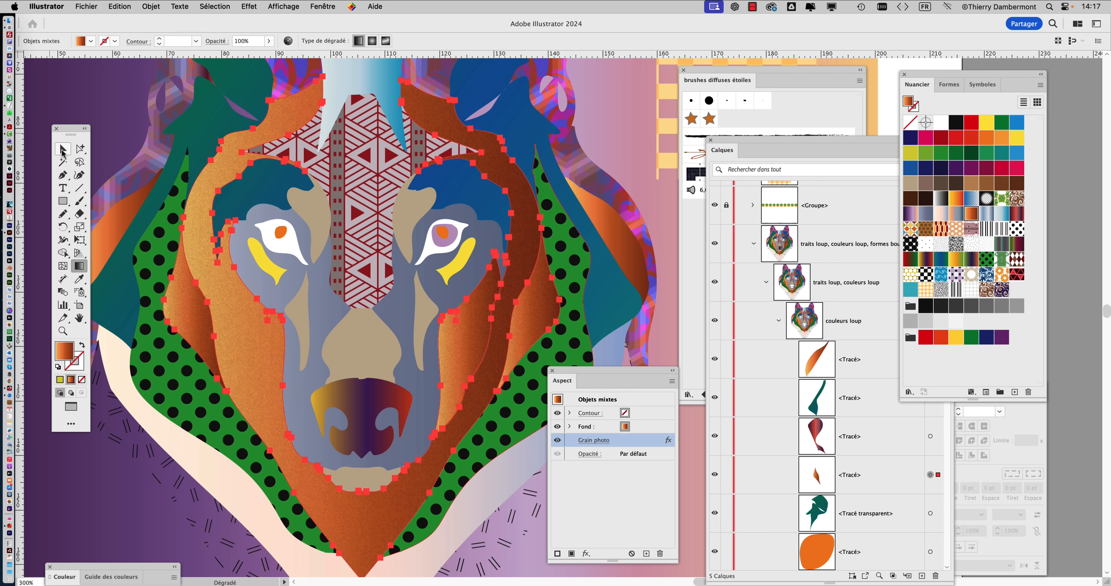
left_click(62, 150)
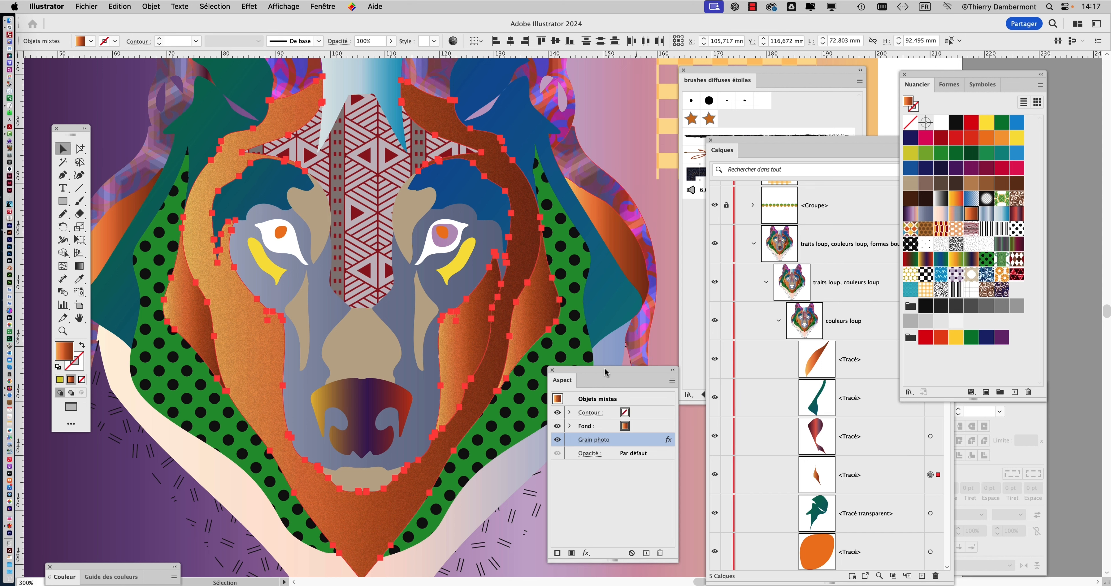
- Select the Fond attribute in the shapes' appearance, and examine the grain on the gradient-filled cheek shapes up close
left_click_drag(608, 381, 599, 144)
key("super")
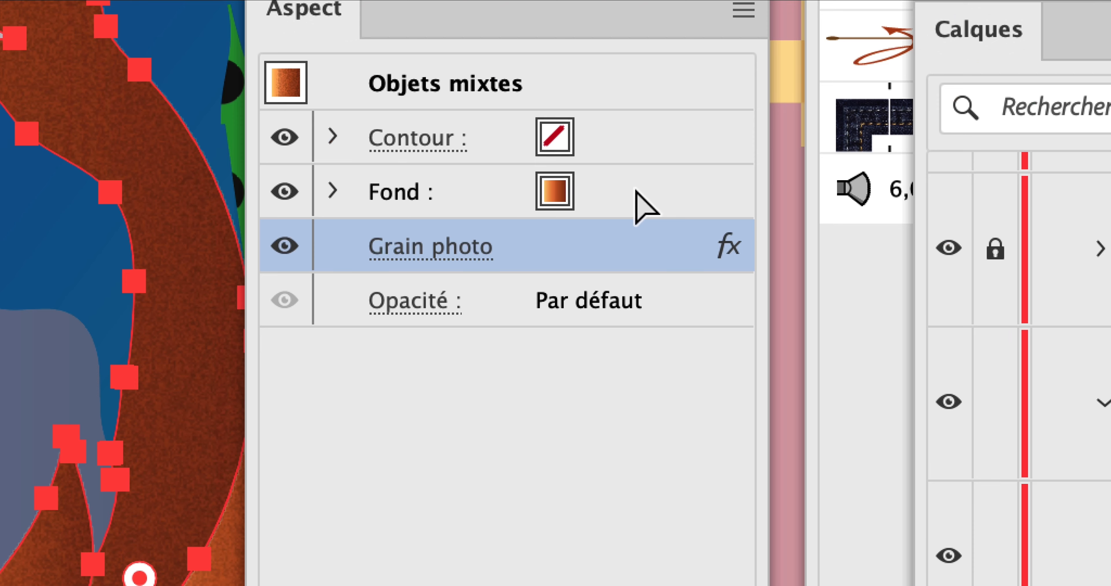
left_click(637, 191)
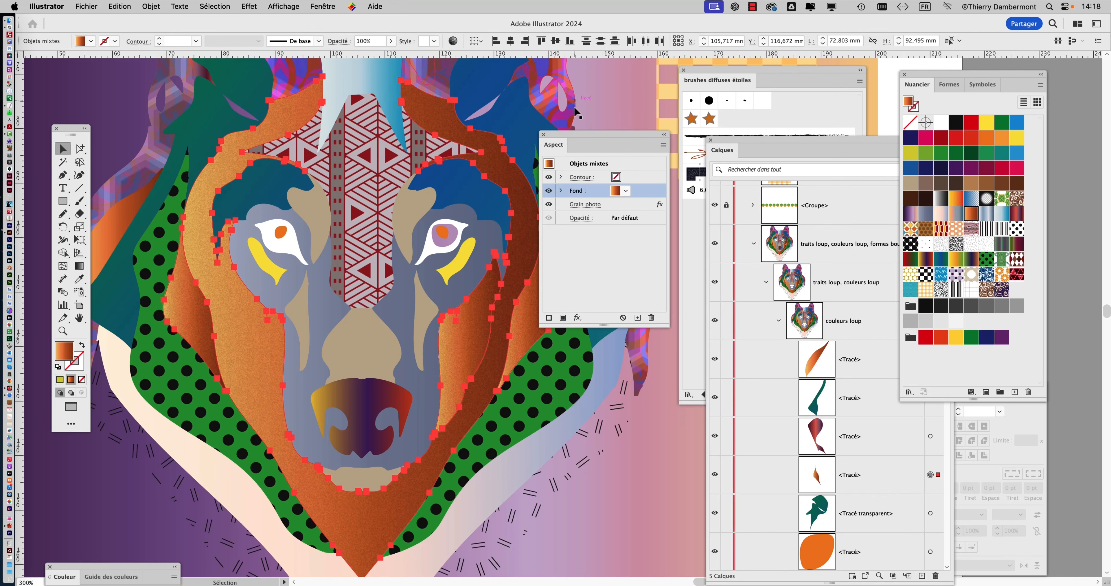
left_click_drag(568, 143, 617, 130)
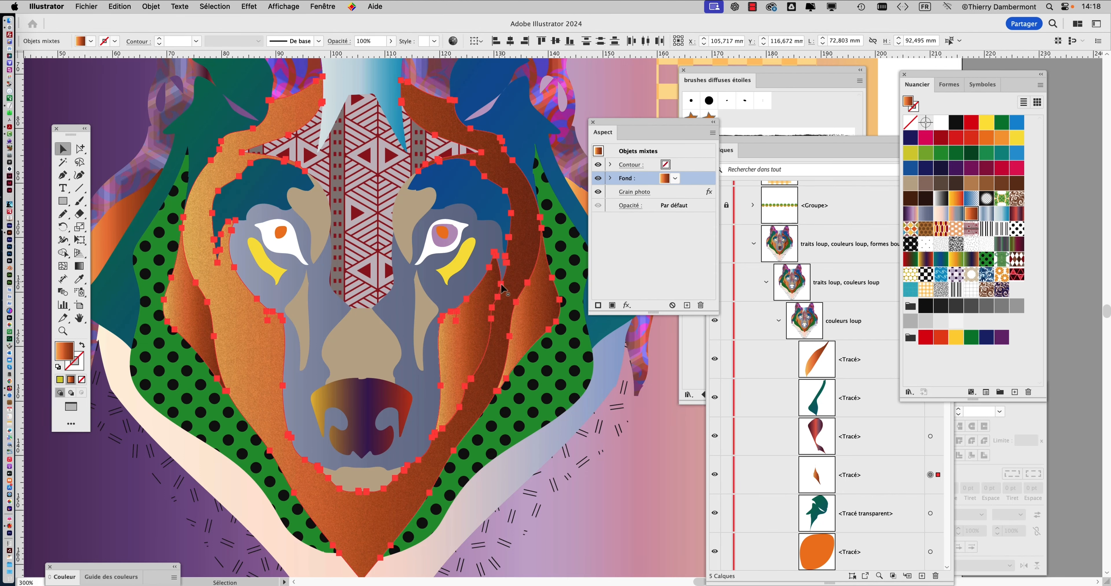
scroll(494, 295, "up", 2)
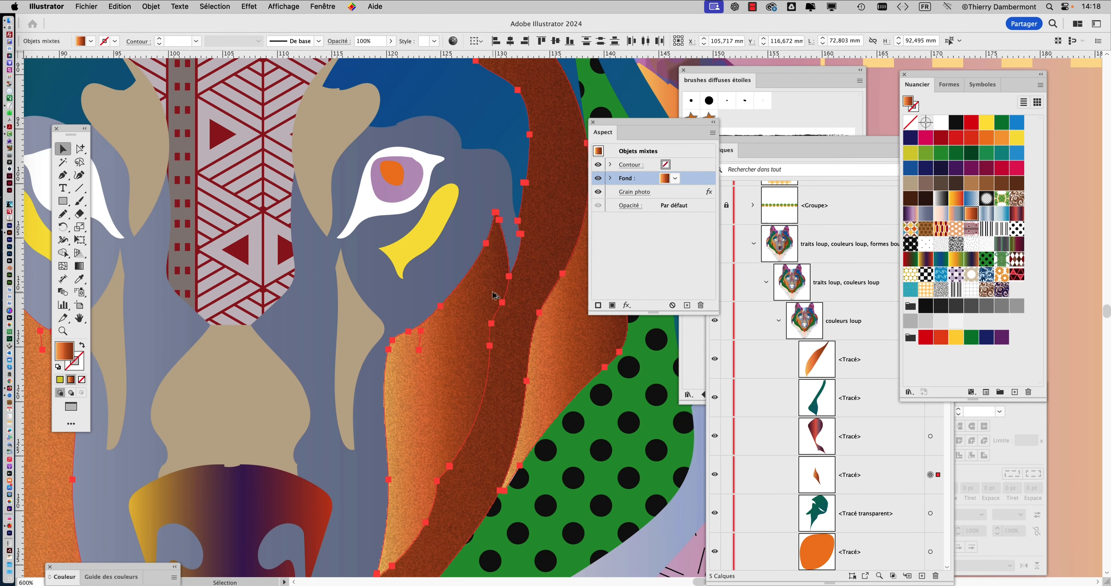
left_click_drag(401, 310, 242, 251)
scroll(333, 271, "up", 1)
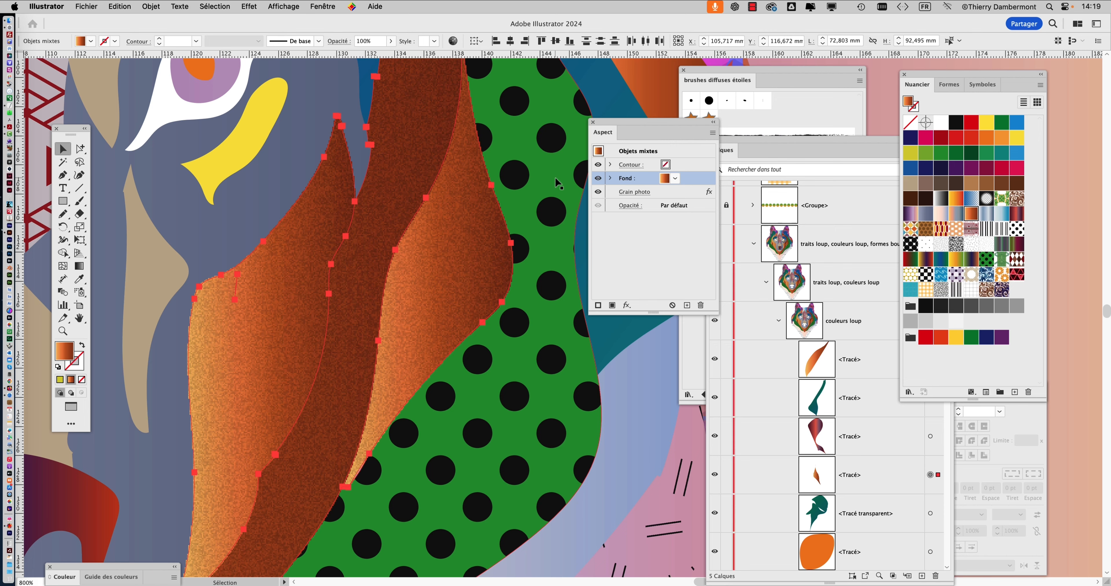
- Check the Effets de pixellisation resolution in the new document settings without creating a document
left_click(246, 7)
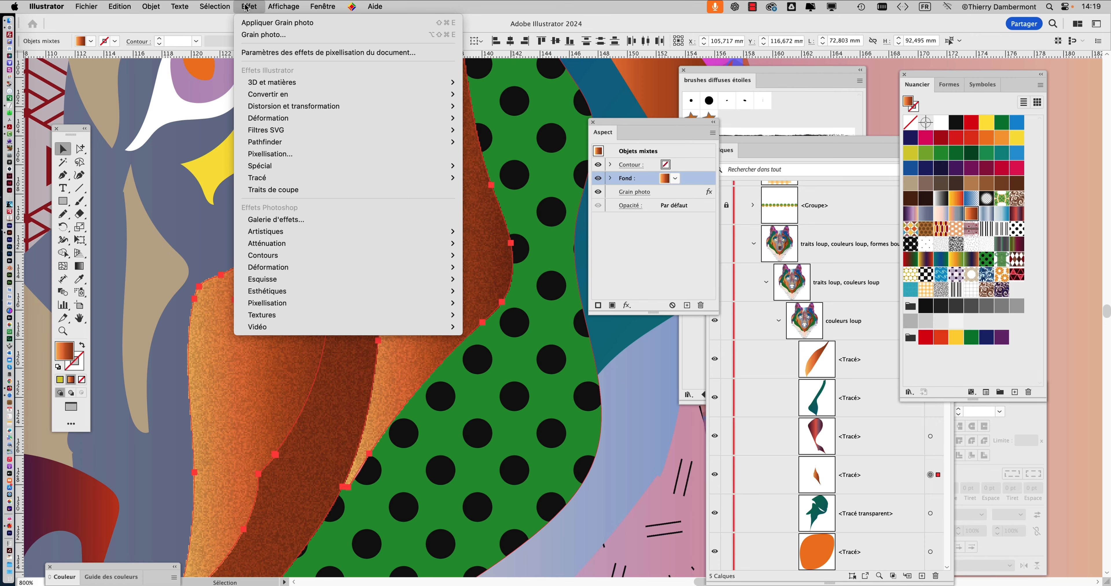
left_click(246, 6)
left_click(86, 7)
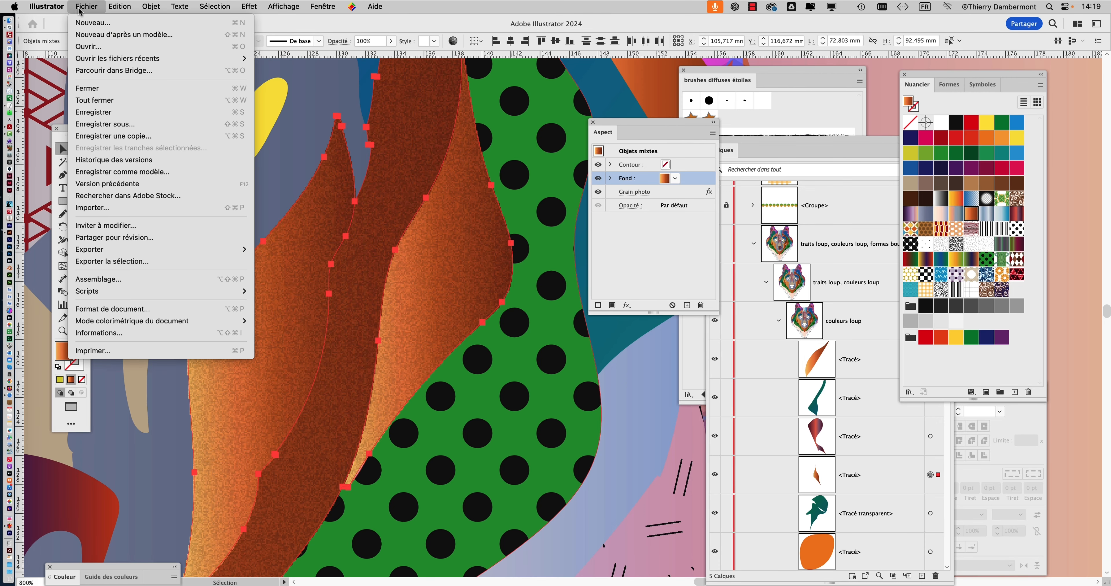
left_click(91, 23)
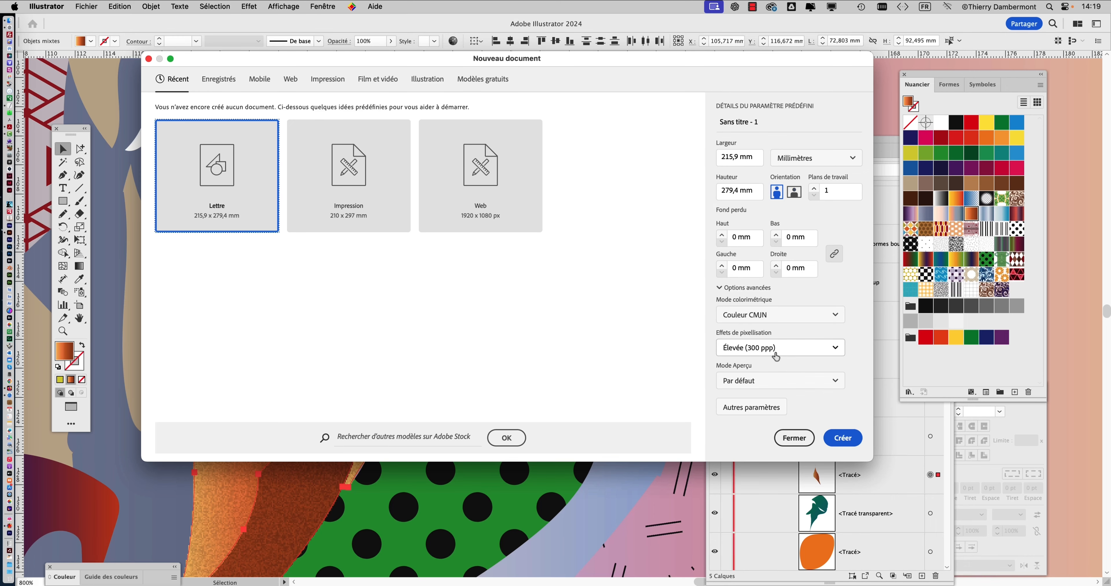
left_click(794, 440)
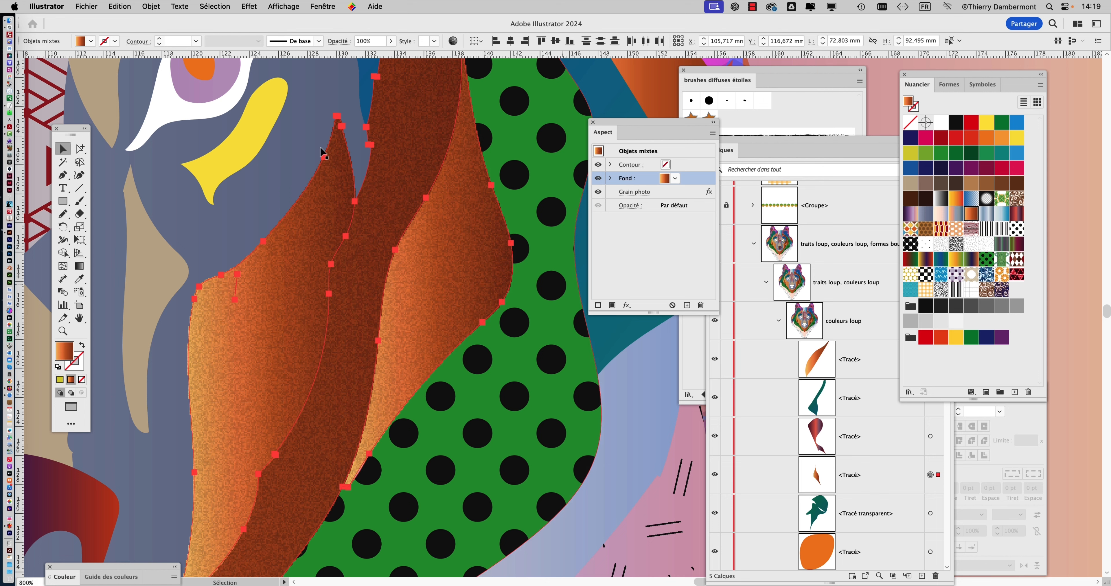
- Set the document's raster effects resolution to Moyenne (150 ppp)
left_click(248, 6)
left_click(256, 53)
left_click_drag(439, 107, 556, 80)
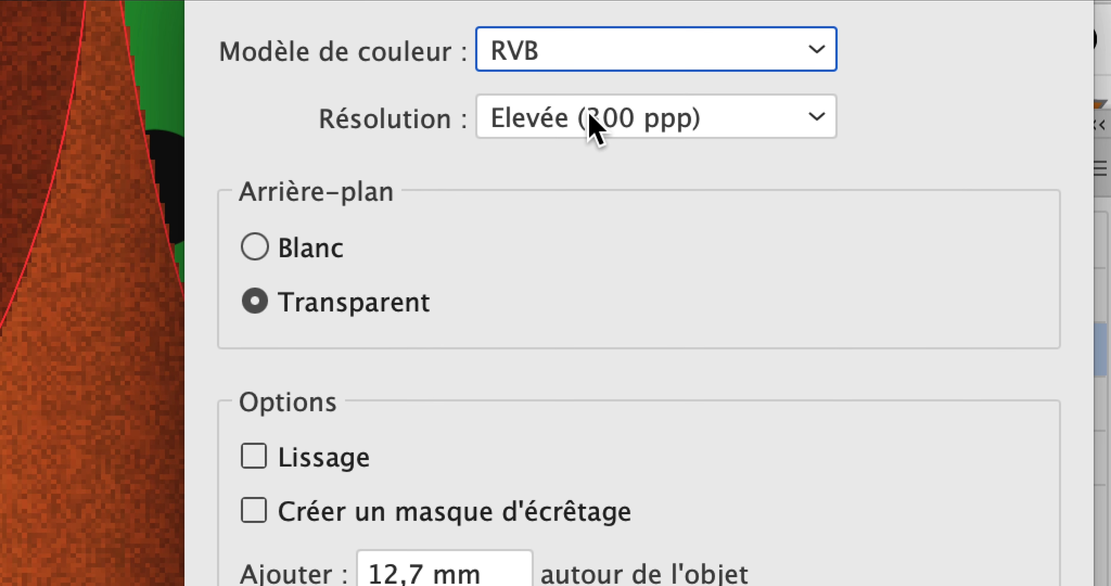
left_click(590, 117)
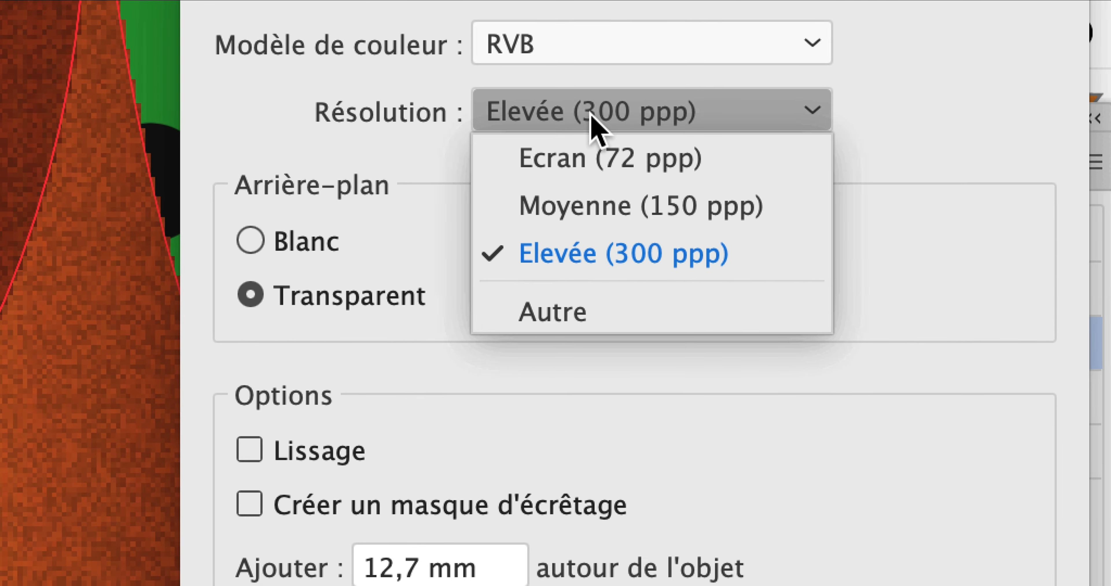
left_click(603, 210)
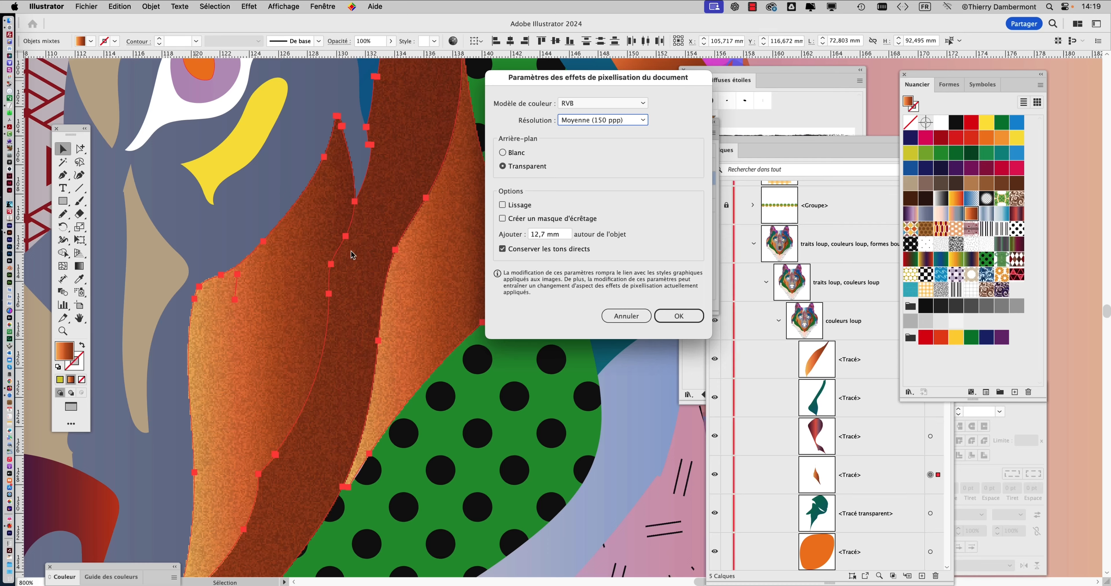
left_click(678, 316)
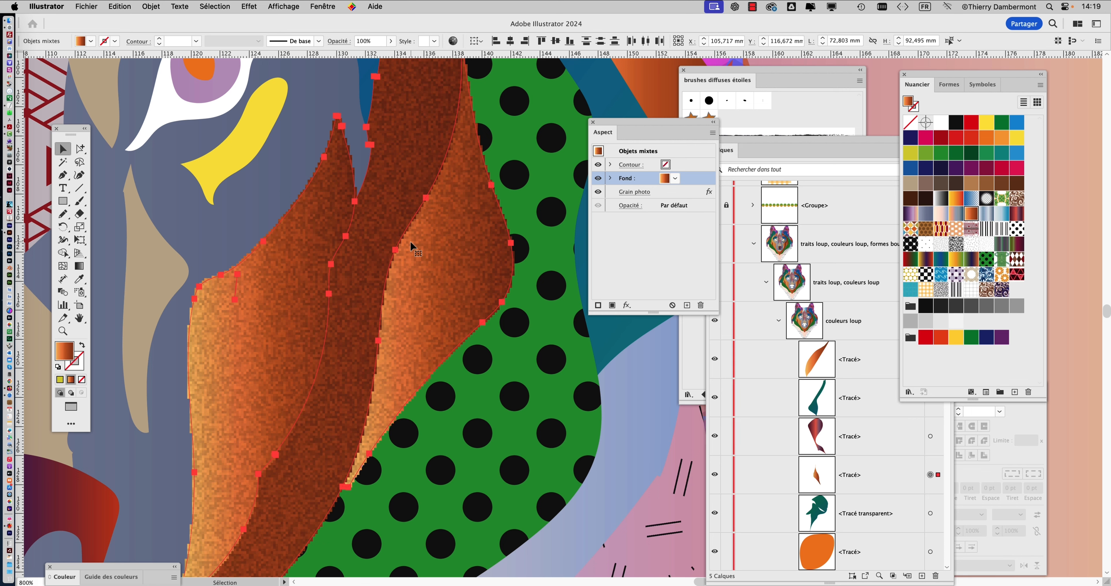
- Set the document's raster effects resolution back to Elevée (300 ppp)
left_click(252, 6)
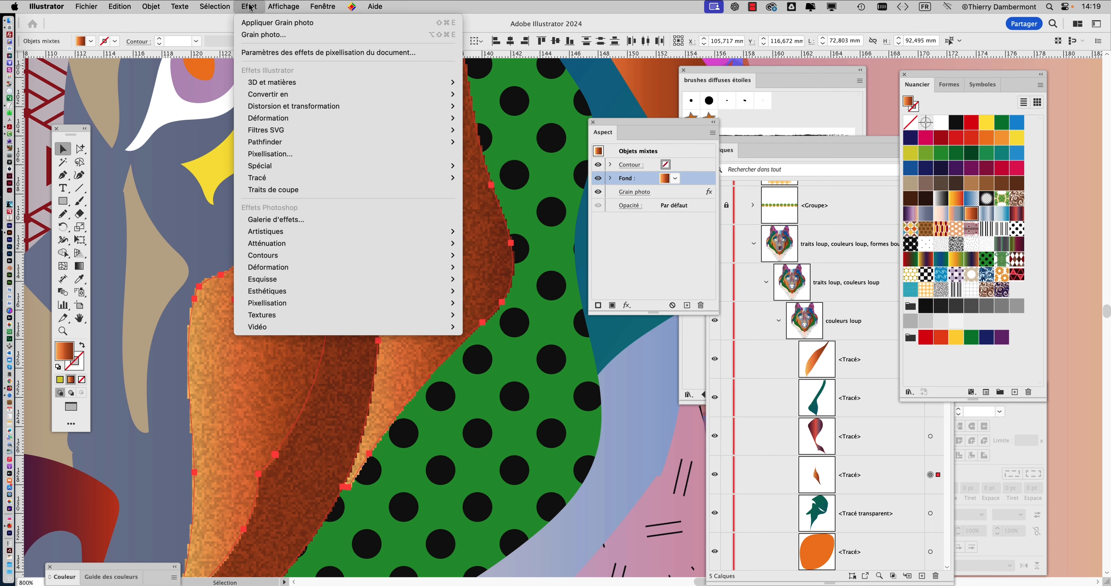
left_click(265, 53)
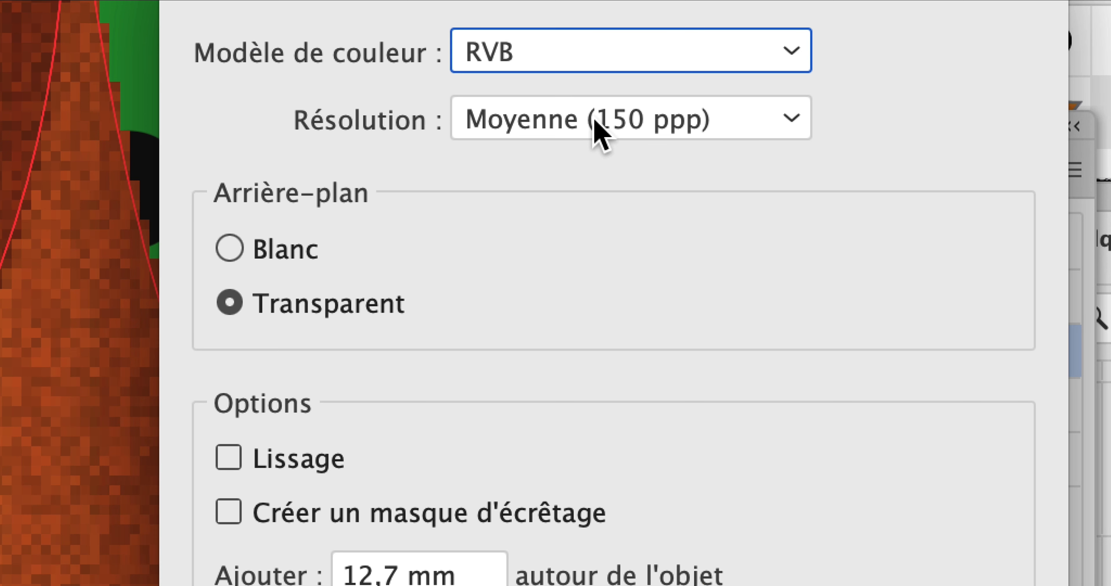
left_click(593, 119)
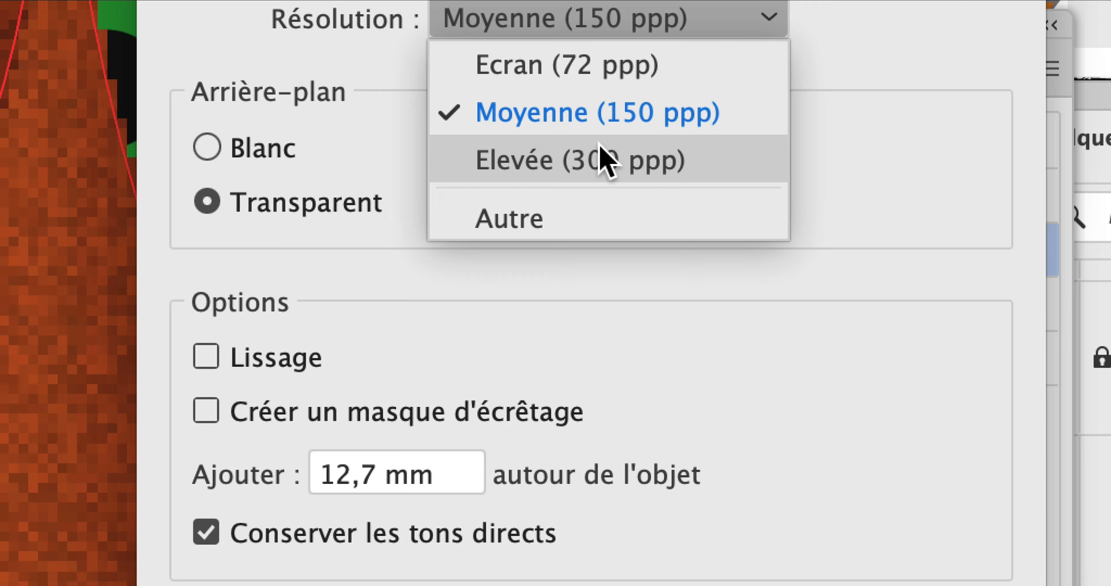
left_click(614, 217)
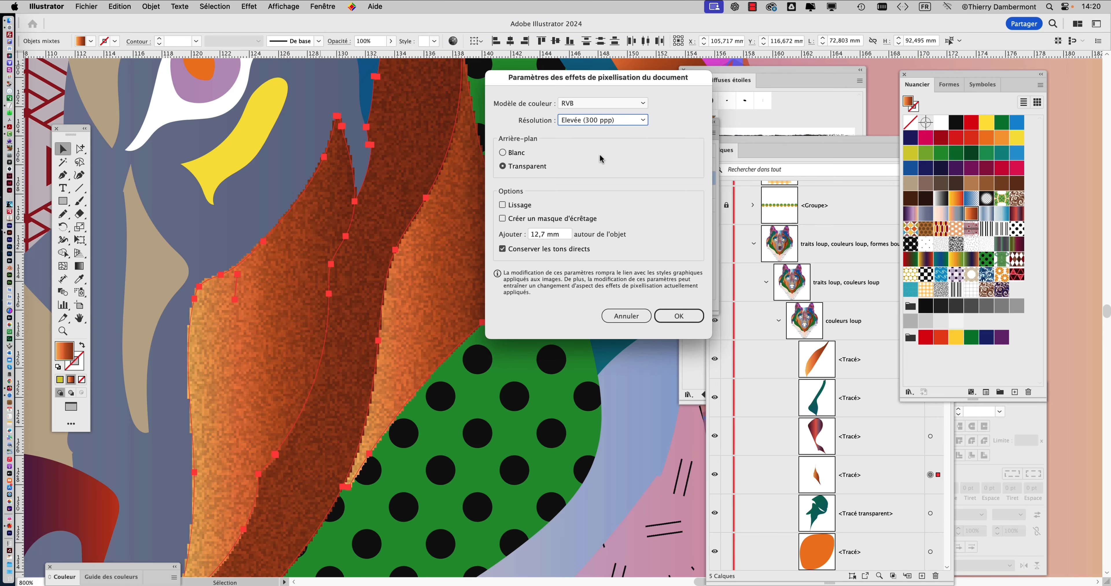
left_click(678, 316)
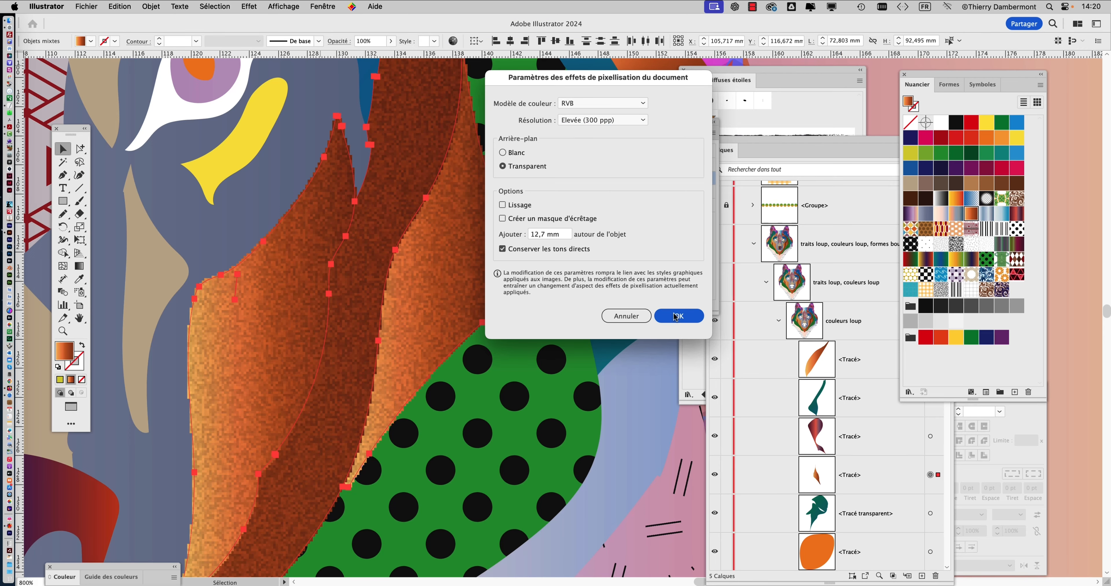
- Set the document's raster effects resolution to a custom value of 30 ppp
left_click(254, 6)
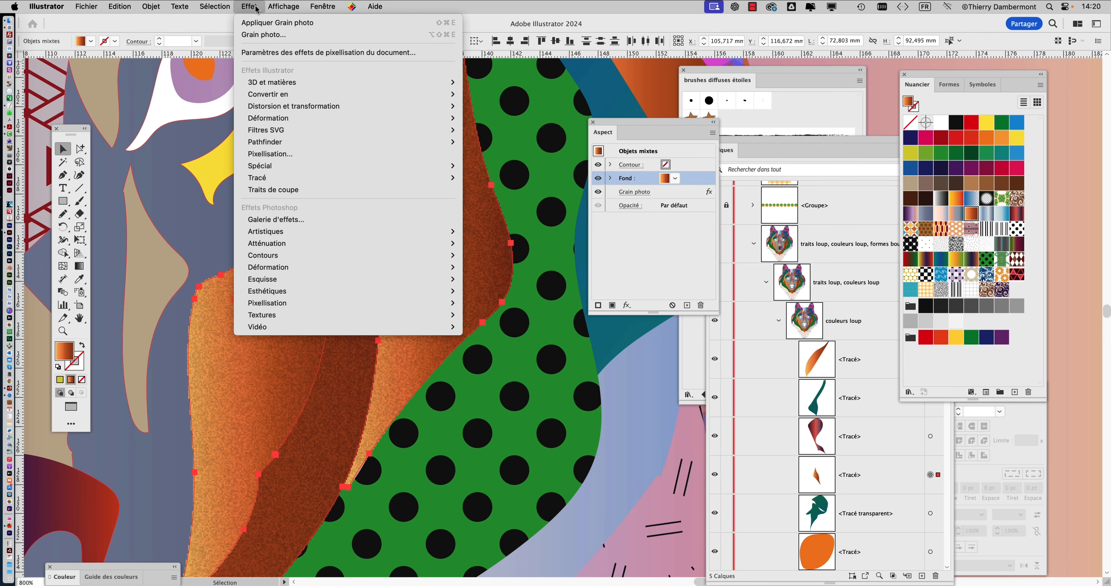
left_click(278, 53)
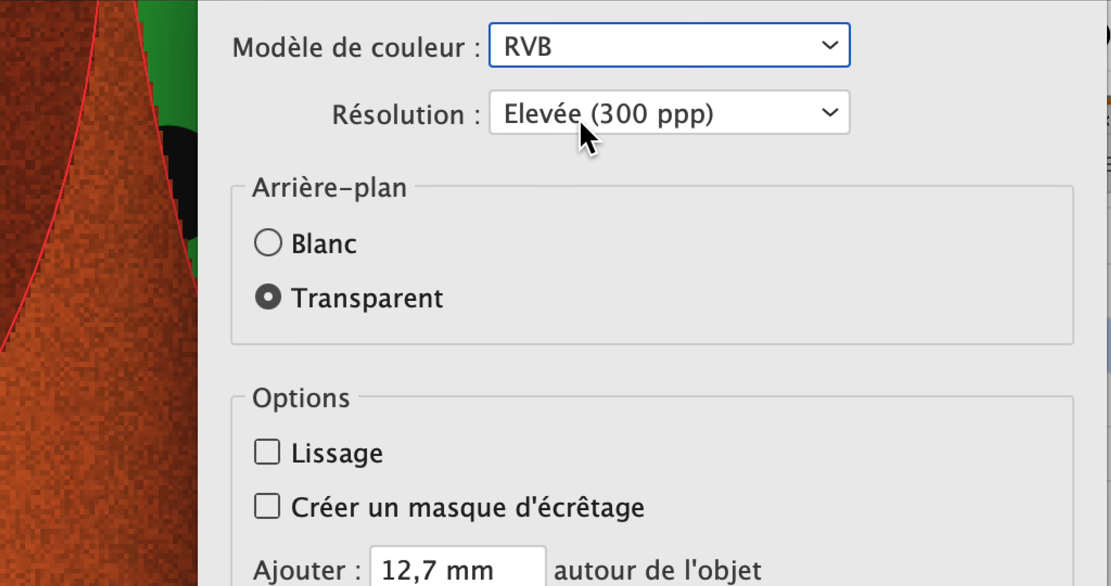
left_click(580, 123)
left_click(591, 158)
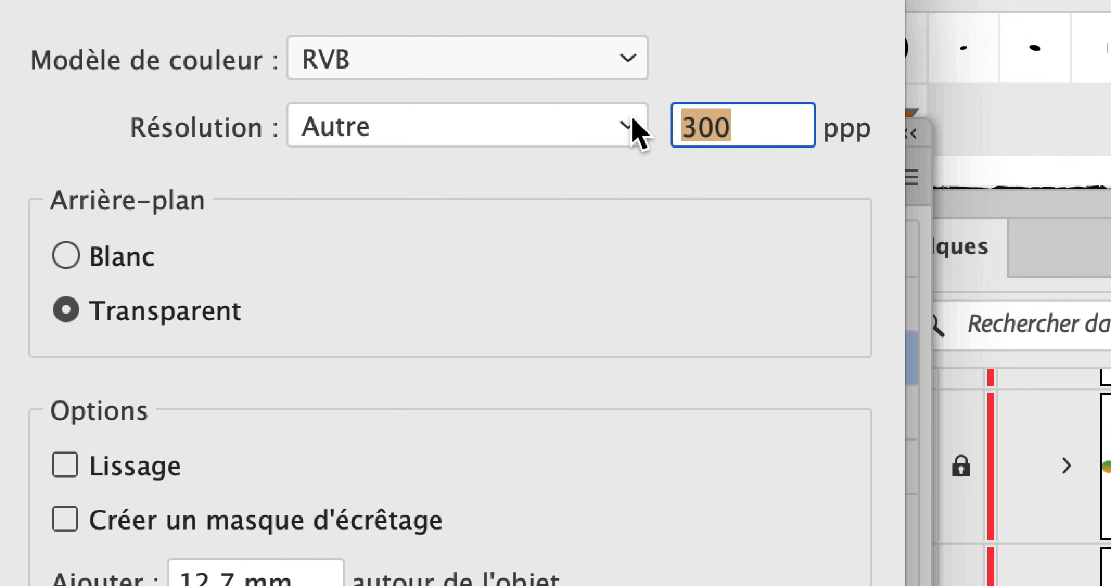
left_click(654, 119)
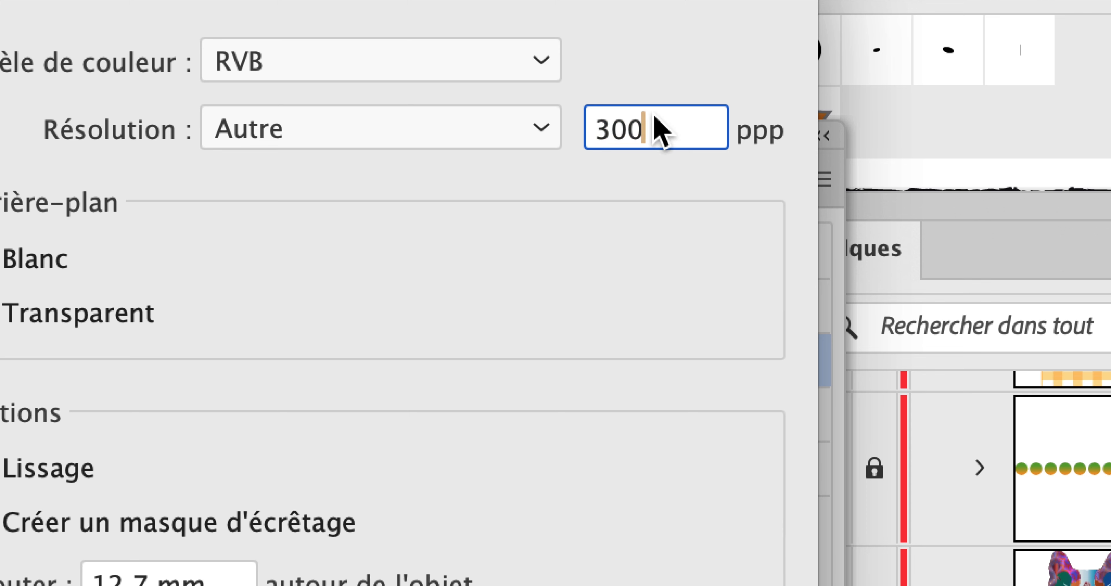
key("BackSpace")
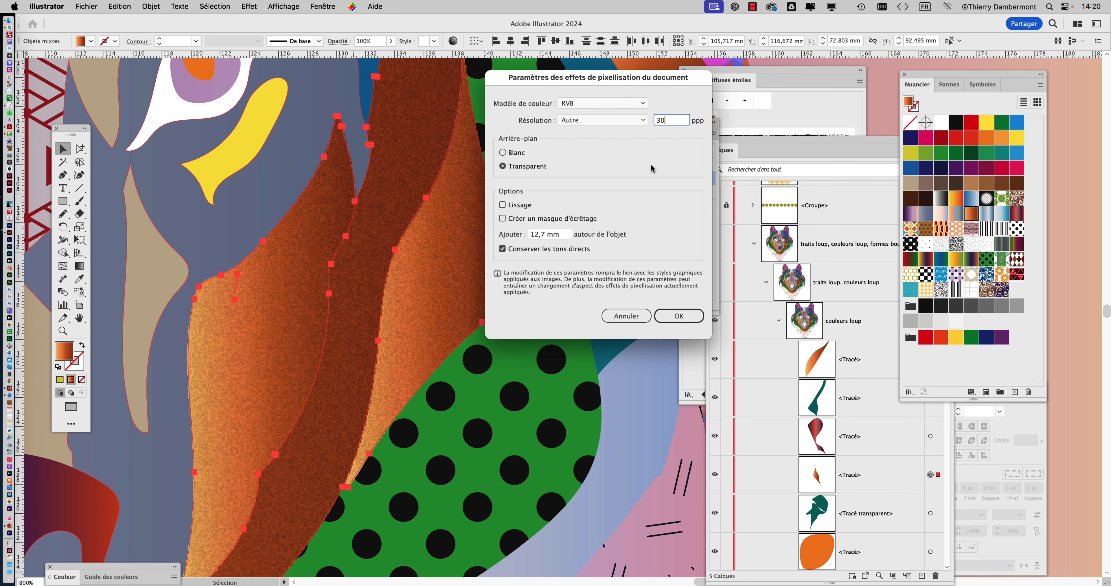
left_click(687, 317)
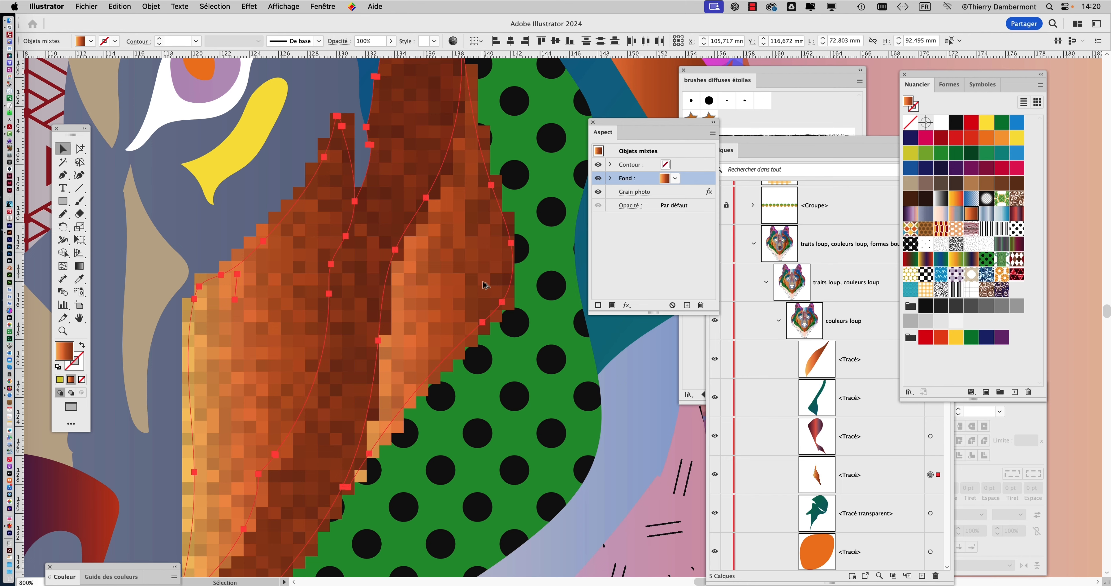
- Set the document's custom raster effects resolution to 600 ppp and inspect the grain on the cheek shapes up close
scroll(488, 282, "down", 1)
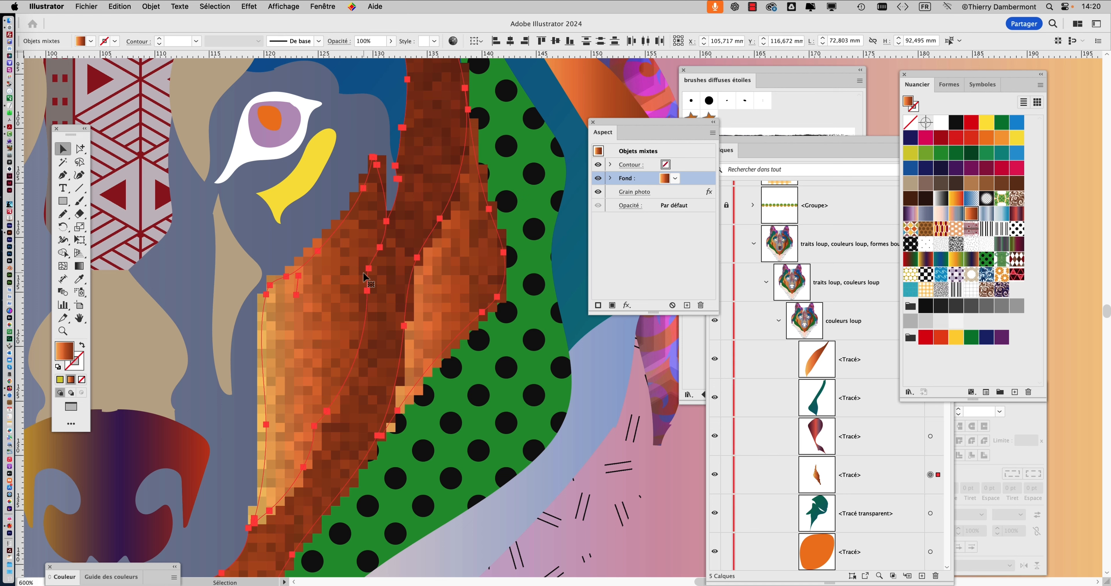
left_click(250, 6)
left_click(264, 53)
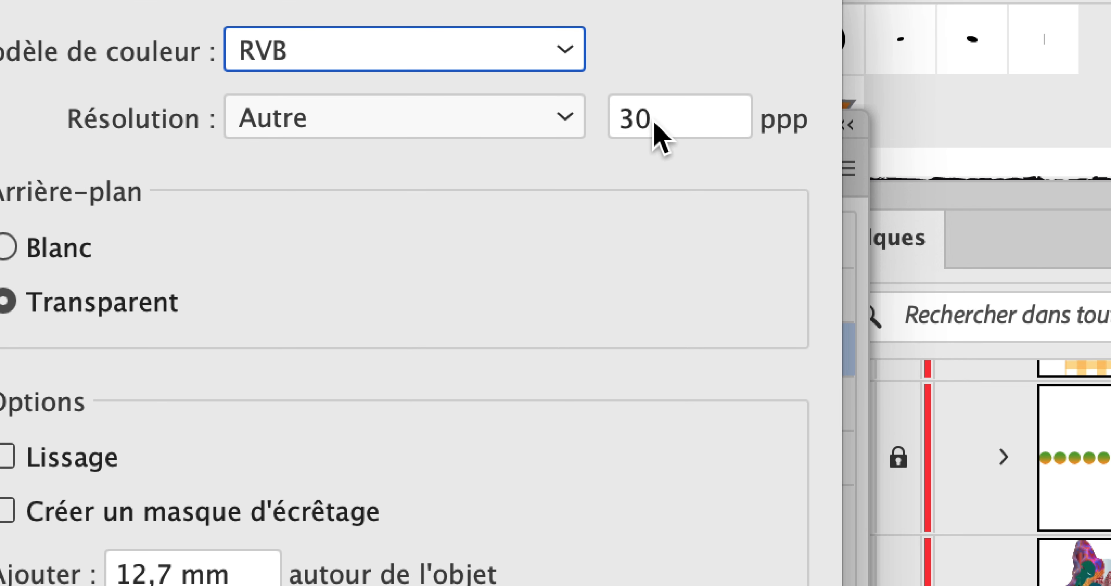
left_click(833, 109)
double_click(653, 129)
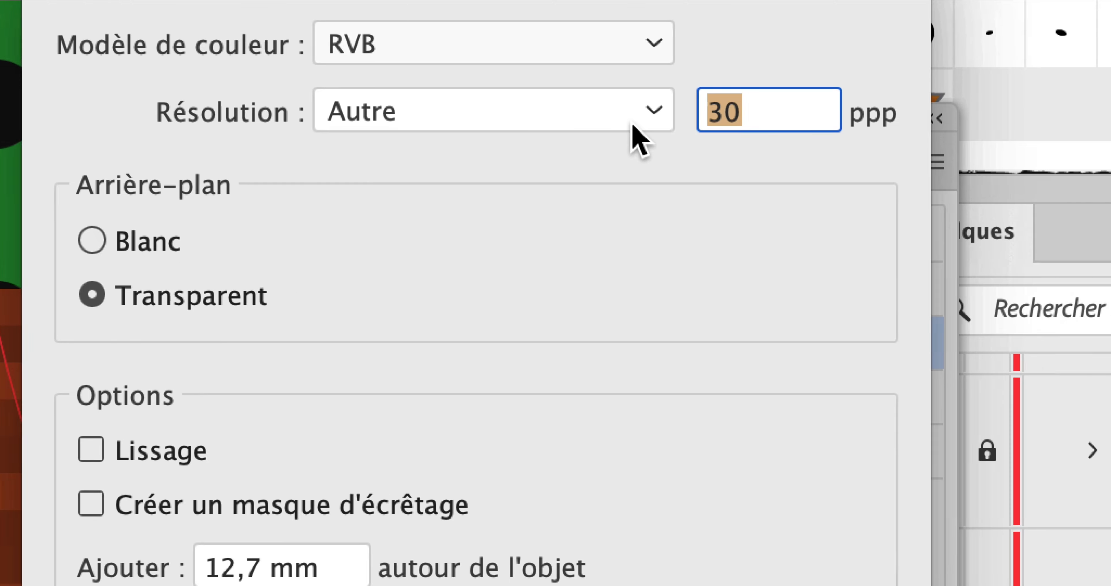
type("600")
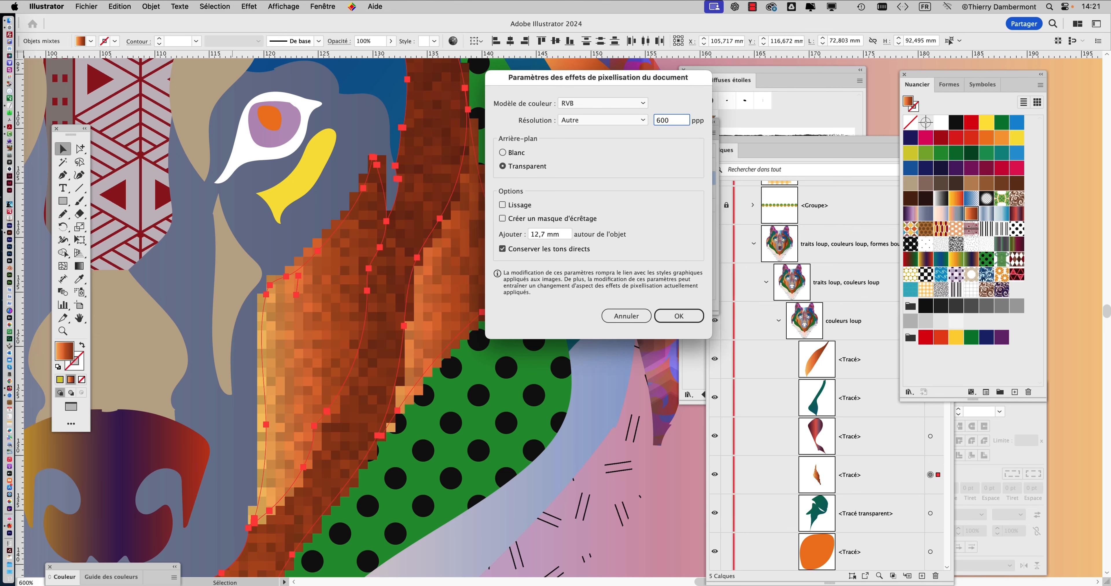
left_click(689, 318)
scroll(408, 258, "up", 5, "alt")
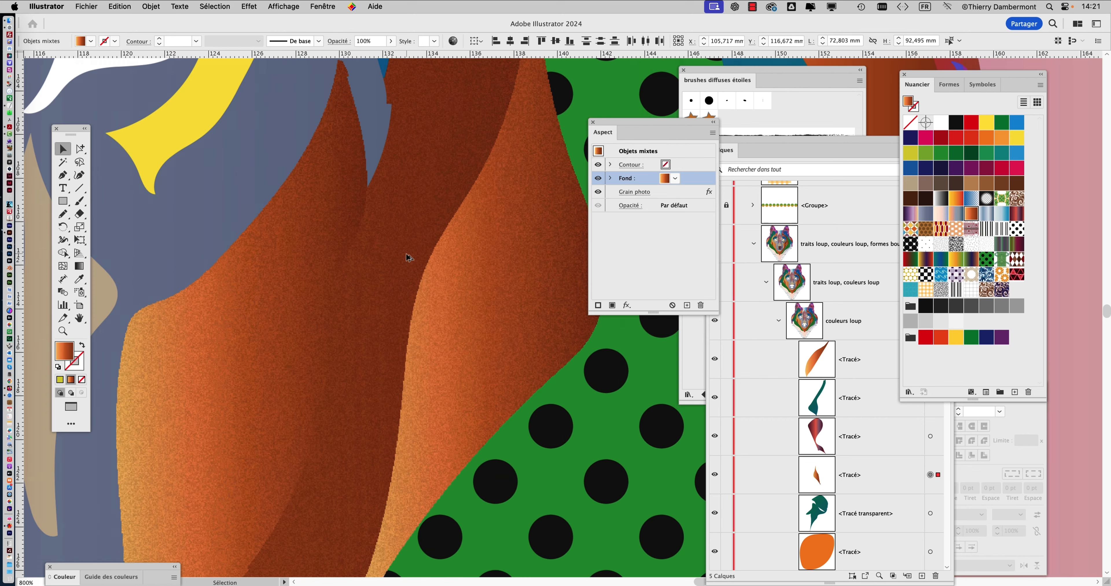
- Start an Ombre portée effect on the selected gradient face shapes, keeping the whole face visible beside its settings
scroll(408, 257, "down", 2, "alt")
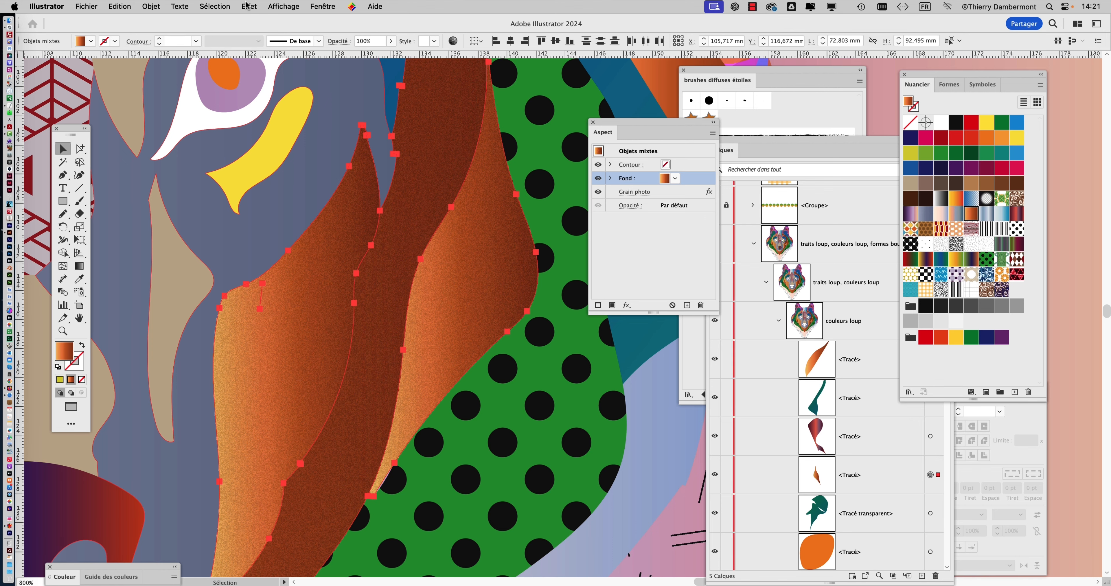
scroll(542, 296, "down", 3, "alt")
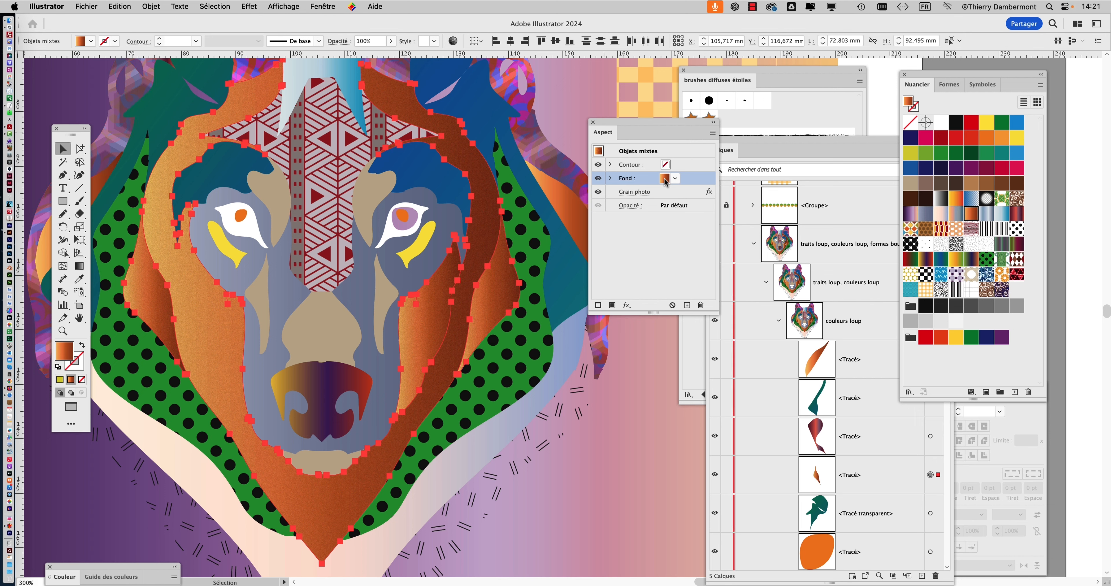
left_click(249, 6)
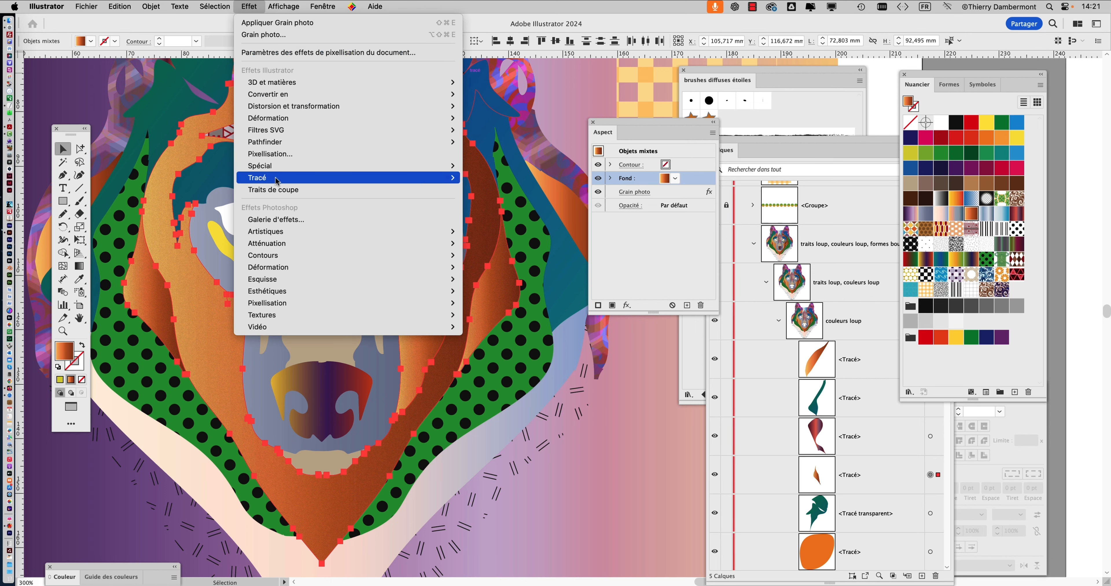
mouse_move(275, 171)
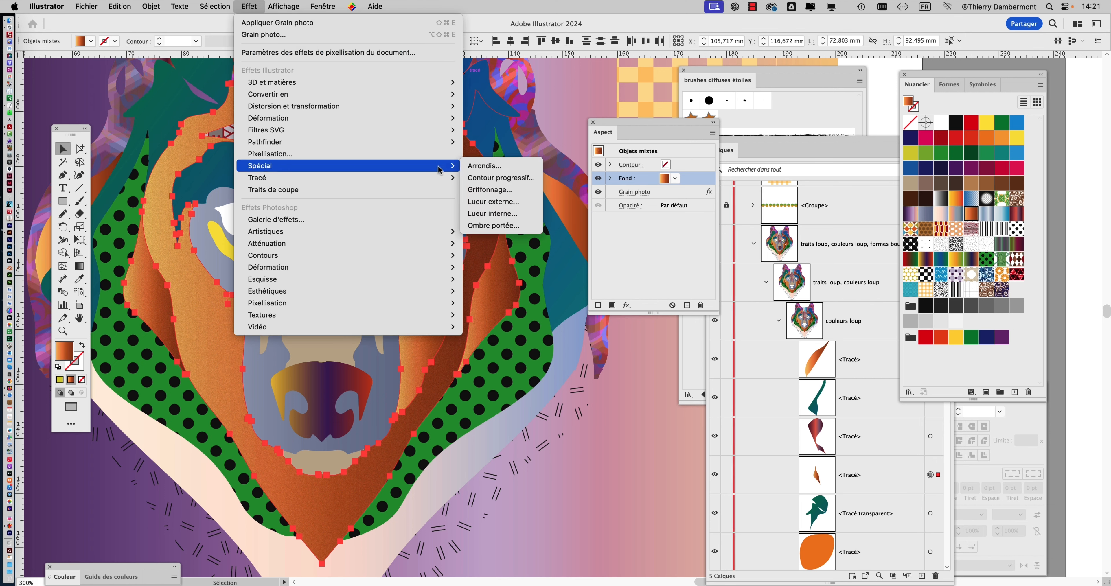
left_click(518, 229)
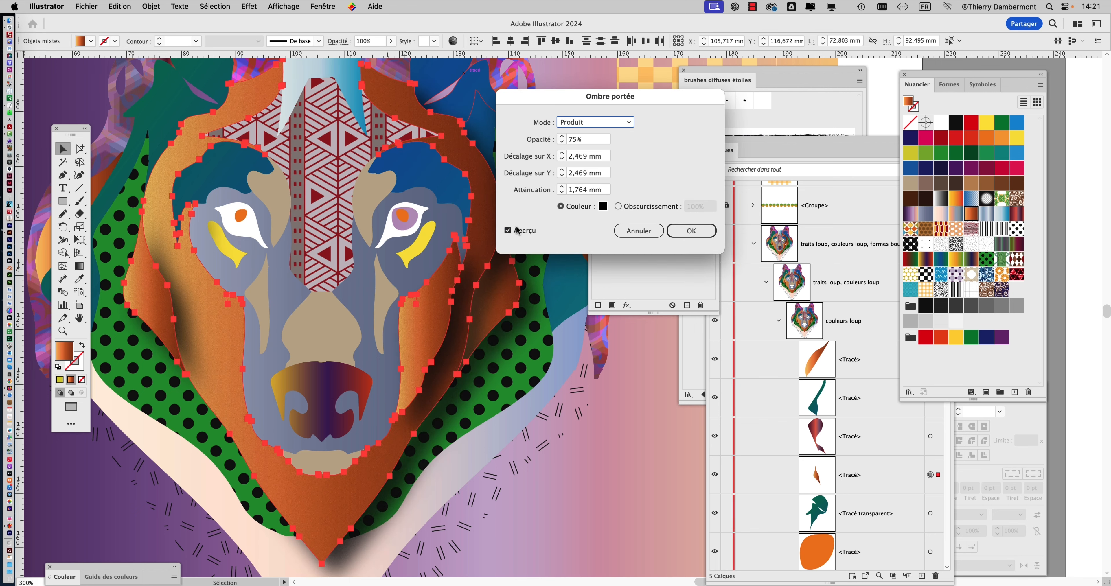
left_click_drag(536, 101, 688, 106)
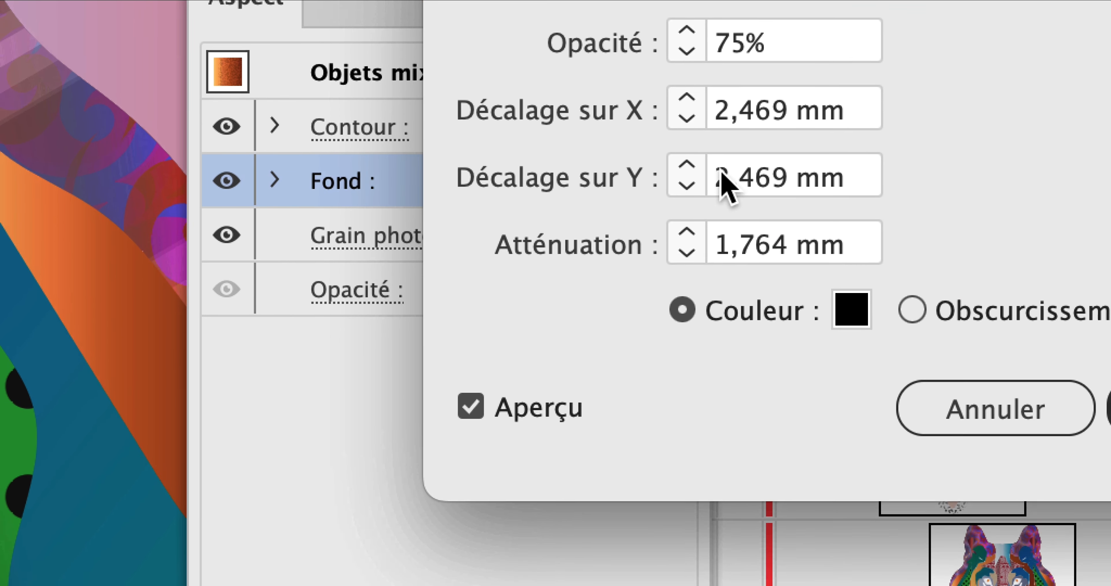
- Set the drop shadow's vertical offset (Décalage sur Y) to 0 mm and its blur (Atténuation) to 0,5 mm
left_click(722, 178)
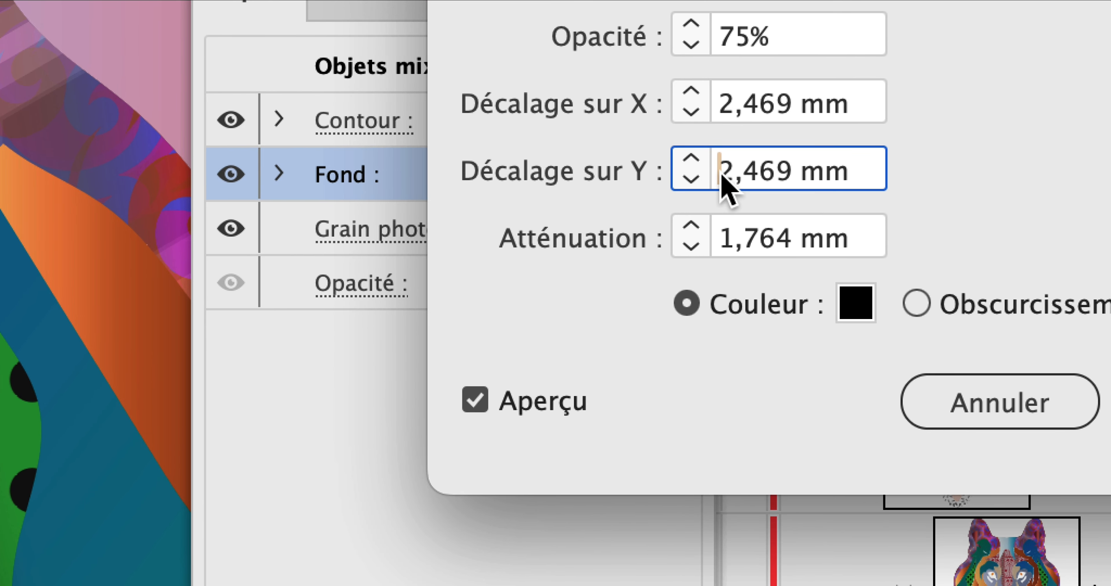
double_click(721, 176)
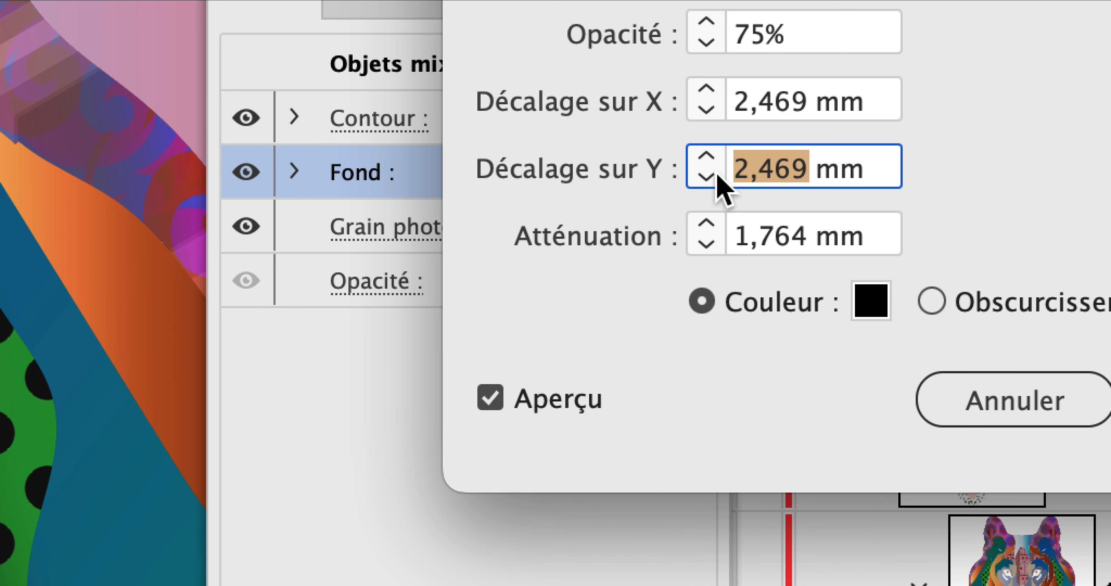
type("0")
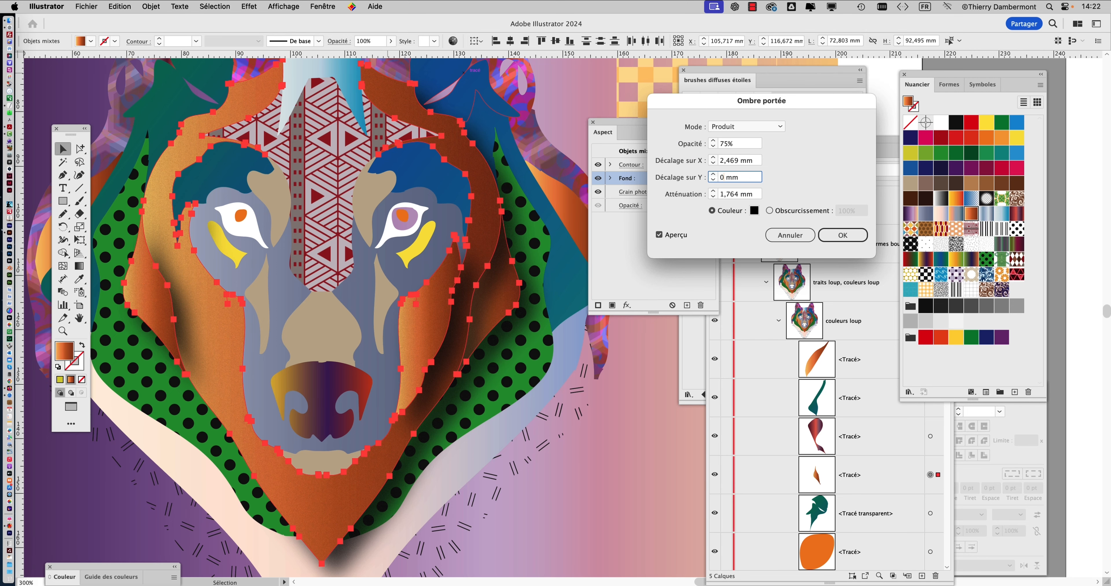
key("Tab")
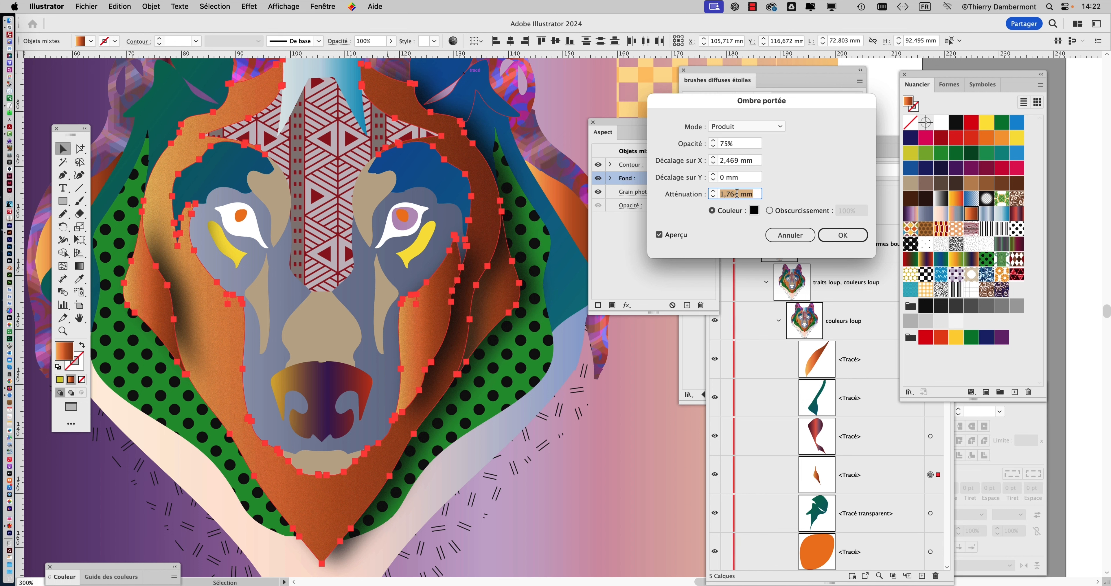
type("0,5")
key("Tab")
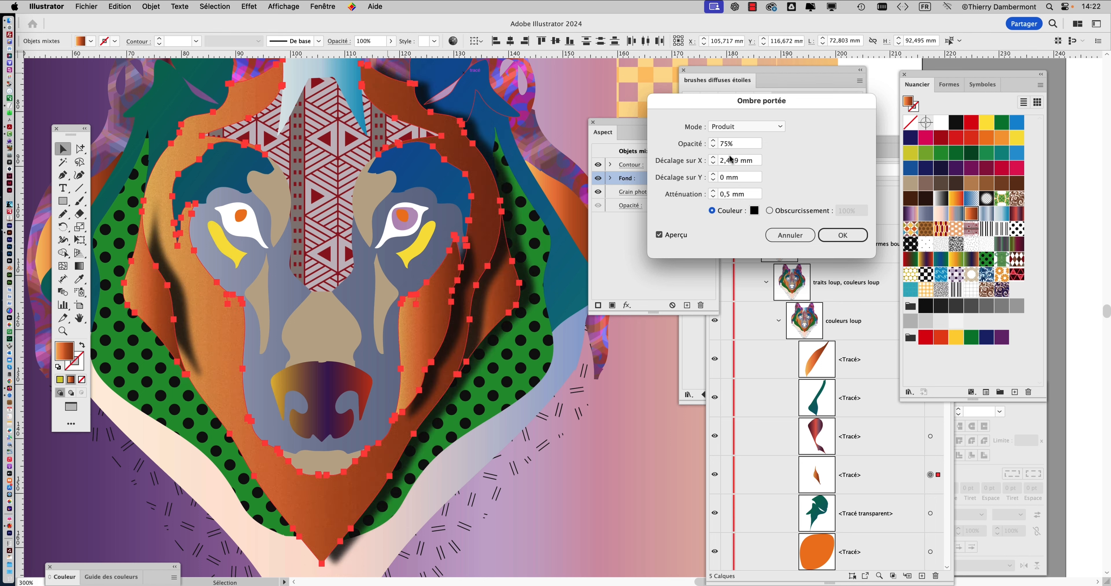
- Set the drop shadow's horizontal offset (Décalage sur X) to 0,5 mm and apply the effect to the face shapes
left_click_drag(739, 161, 714, 162)
type("0,5")
key("Tab")
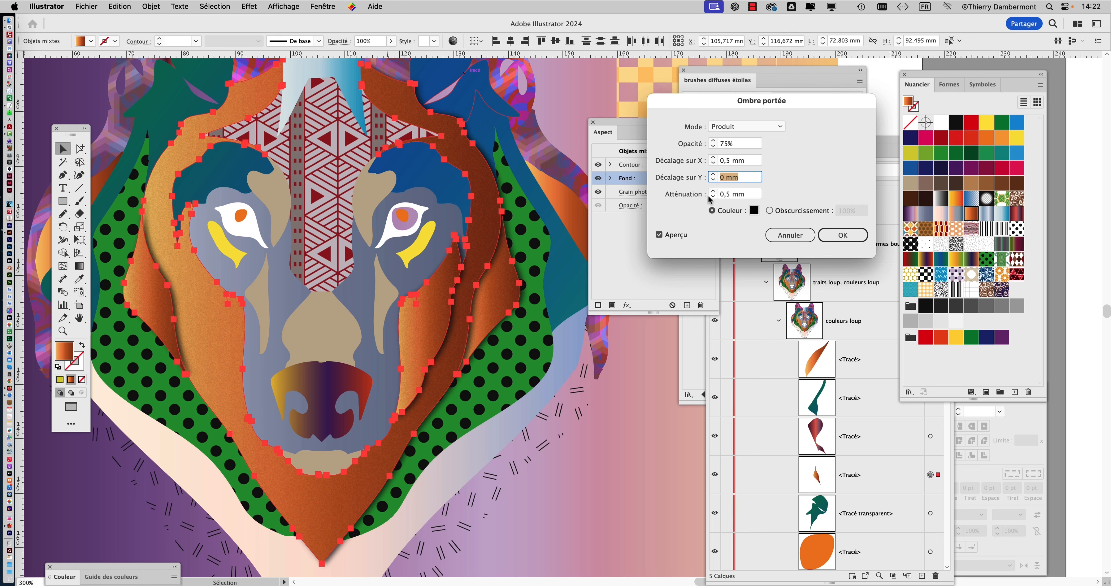
left_click_drag(678, 102, 655, 73)
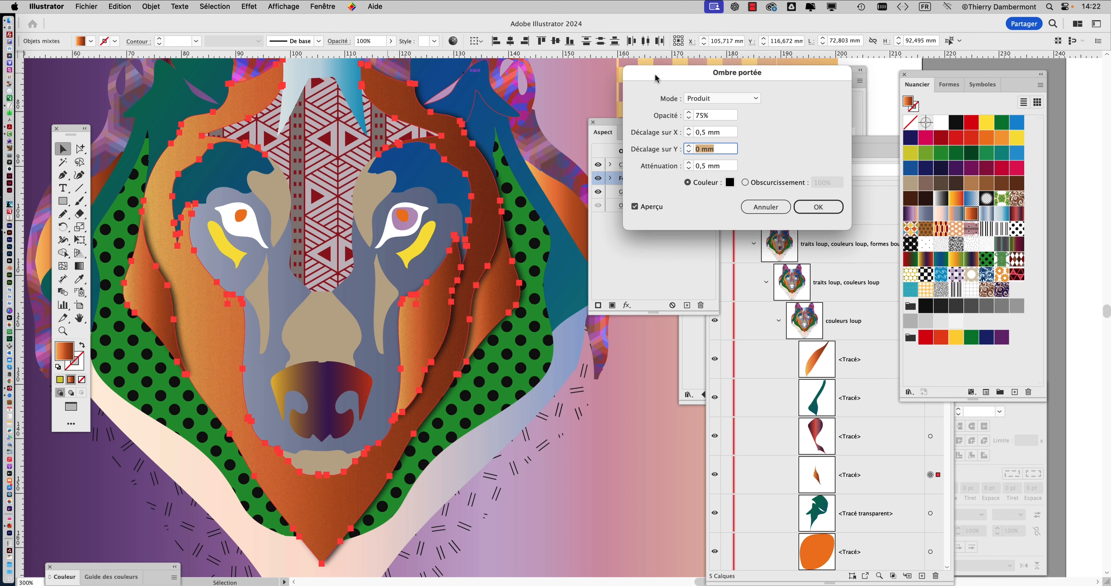
key("Return")
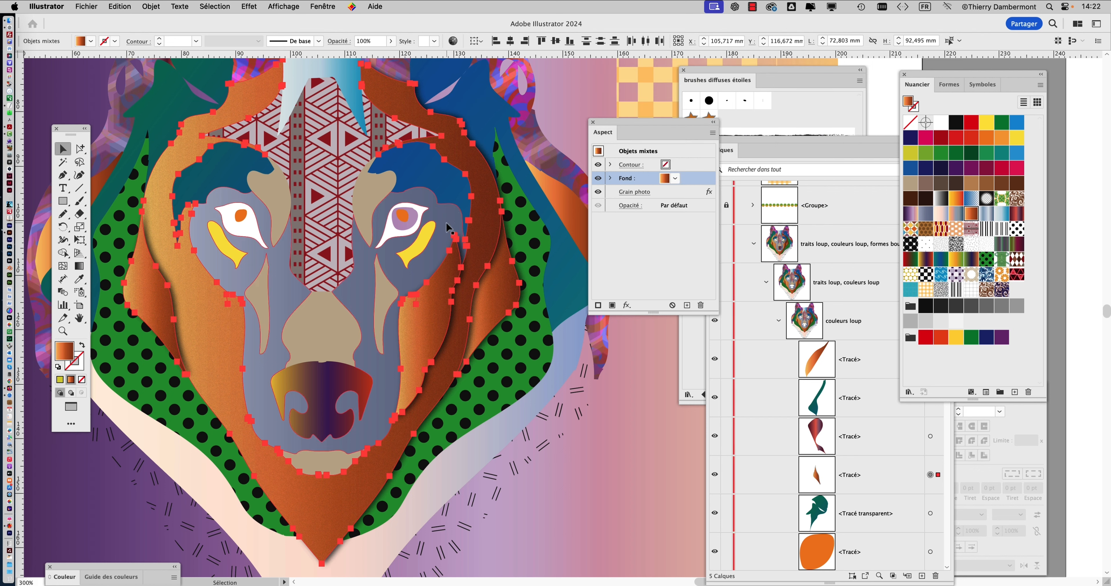
- Move the Ombre portée effect out of the Fond attribute so it sits below Grain photo, and collapse Fond
left_click(658, 232)
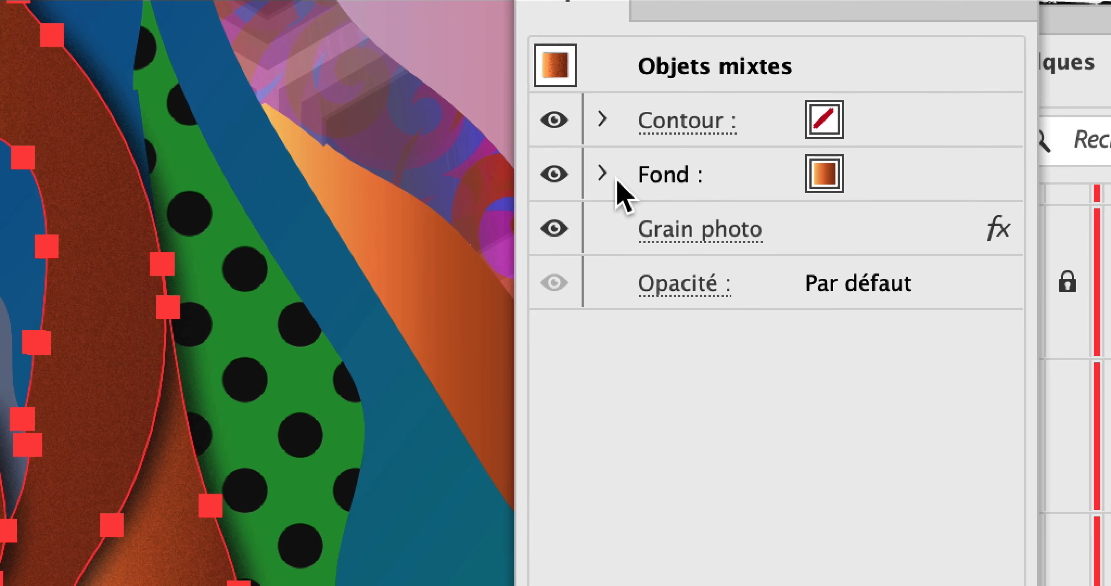
left_click(504, 30)
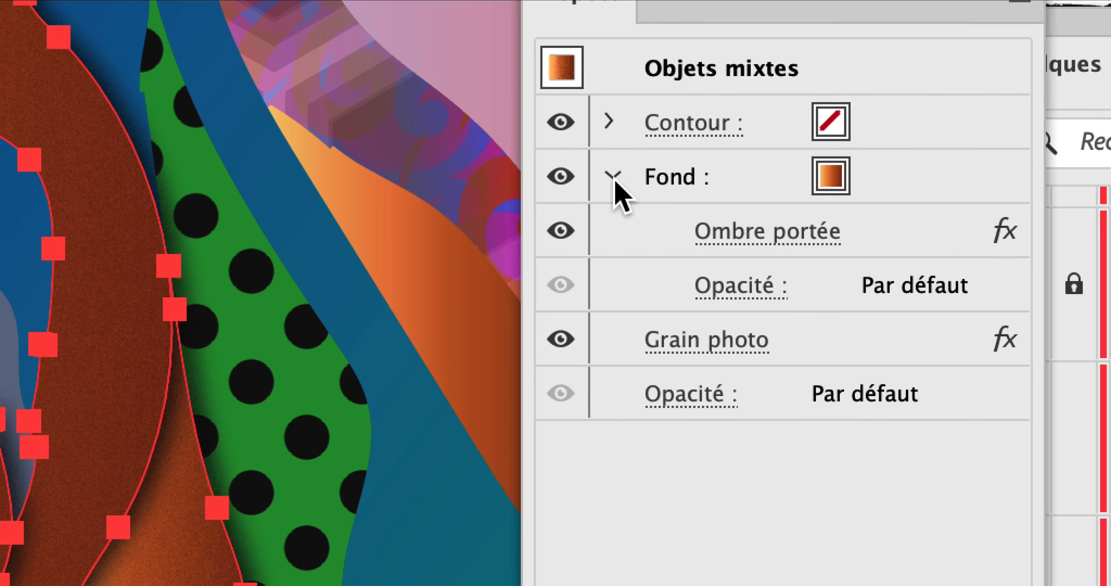
left_click(578, 144)
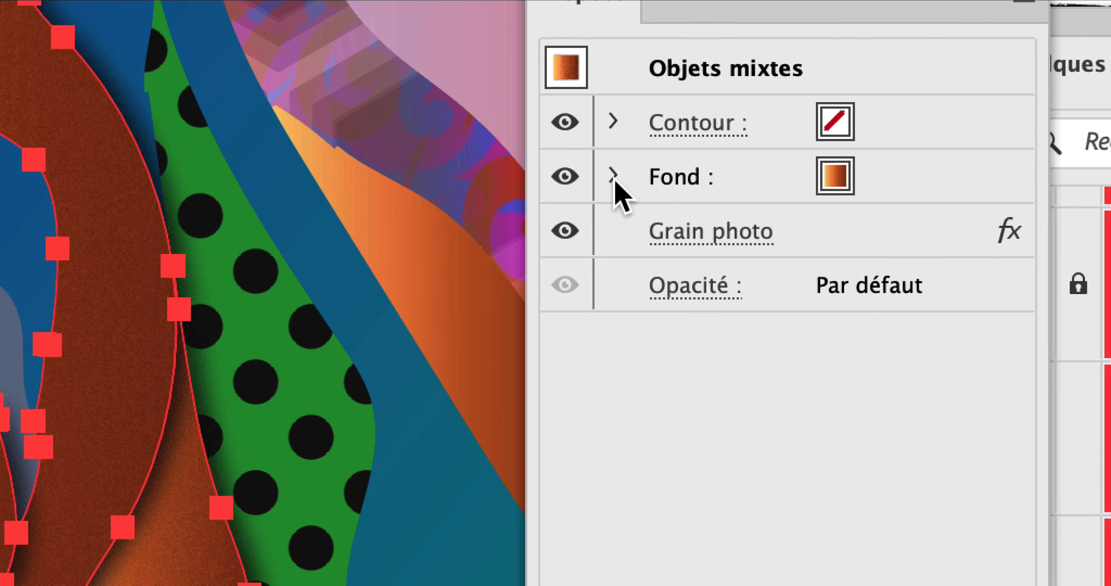
left_click(615, 183)
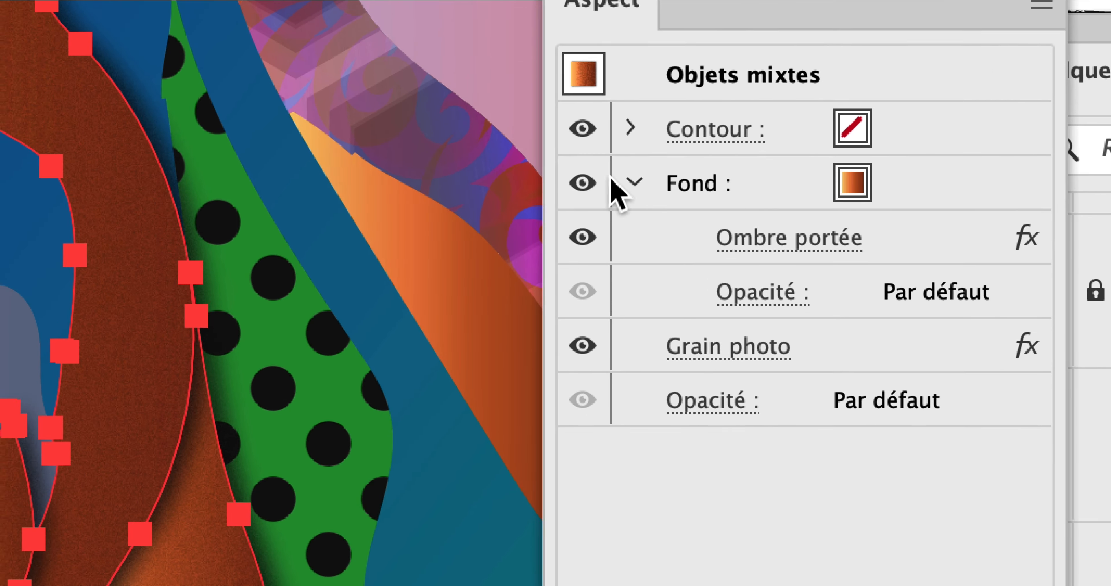
left_click(582, 139)
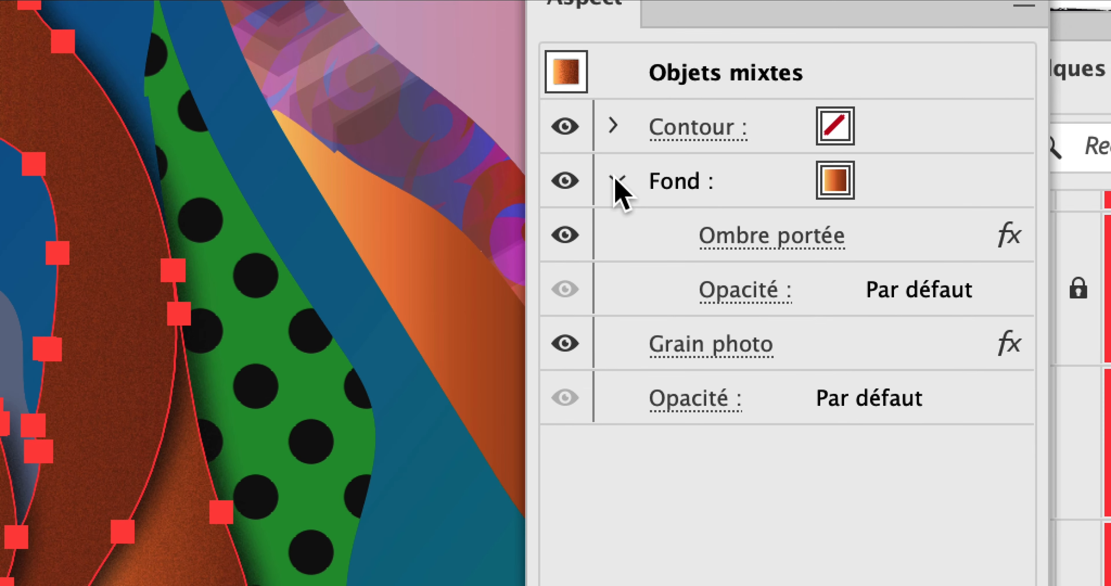
left_click(582, 139)
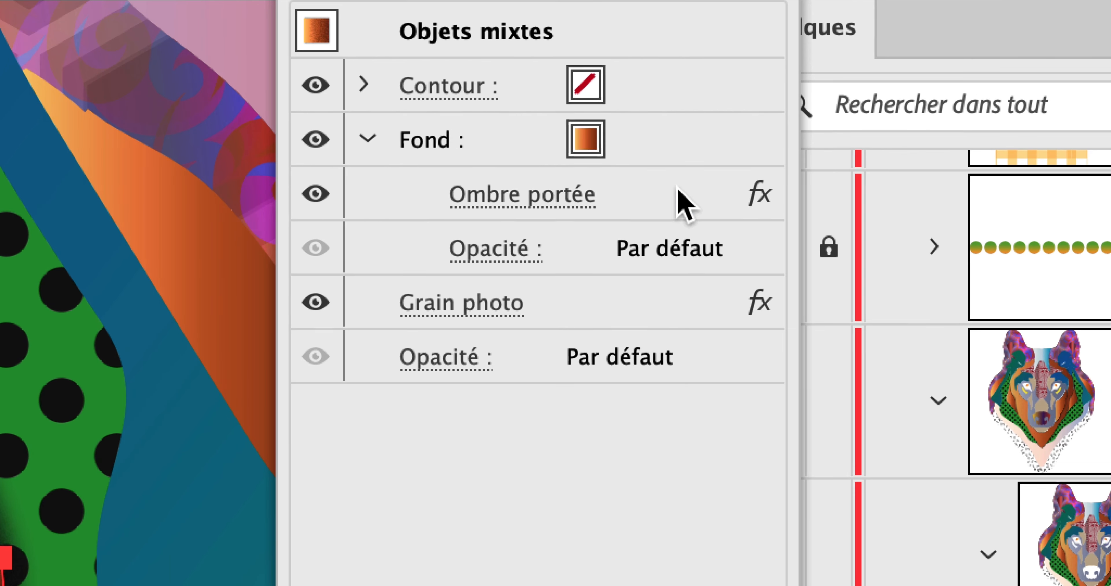
left_click(901, 200)
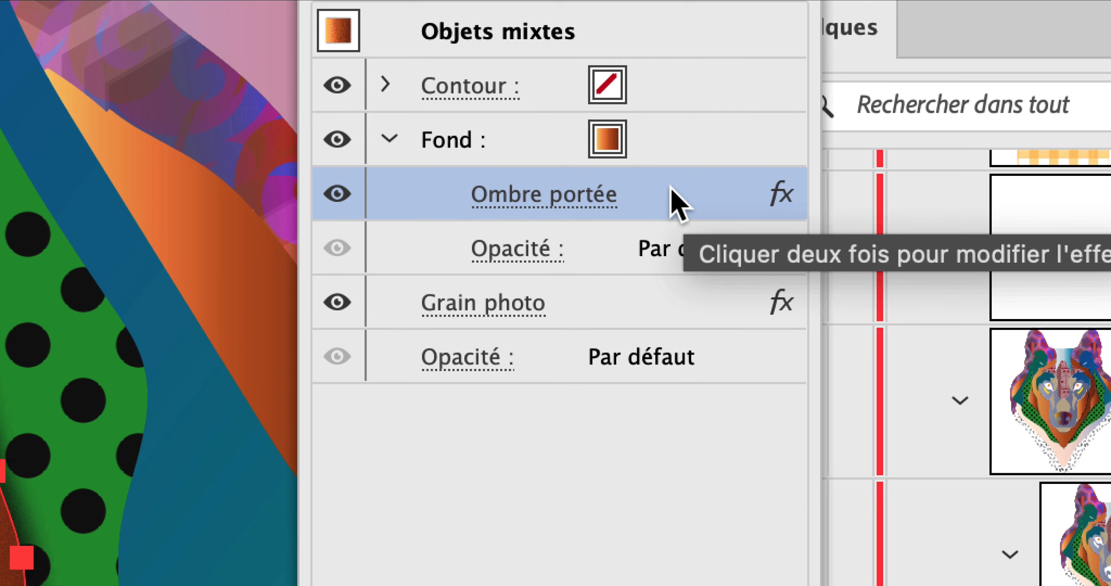
left_click_drag(674, 193, 666, 333)
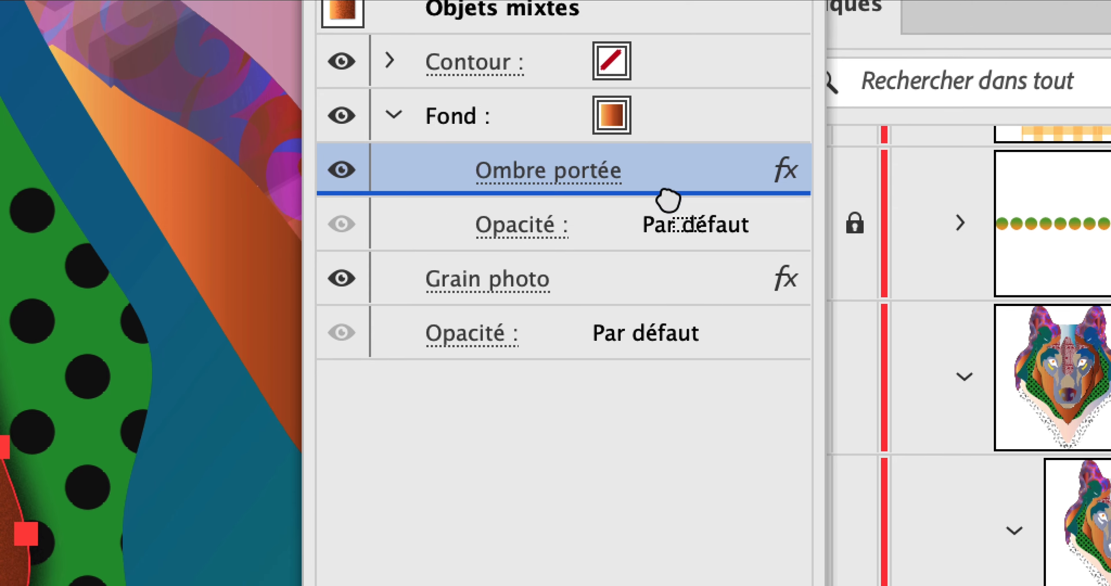
mouse_move(668, 222)
left_mouse_down()
mouse_move(670, 250)
mouse_move(669, 230)
left_mouse_up()
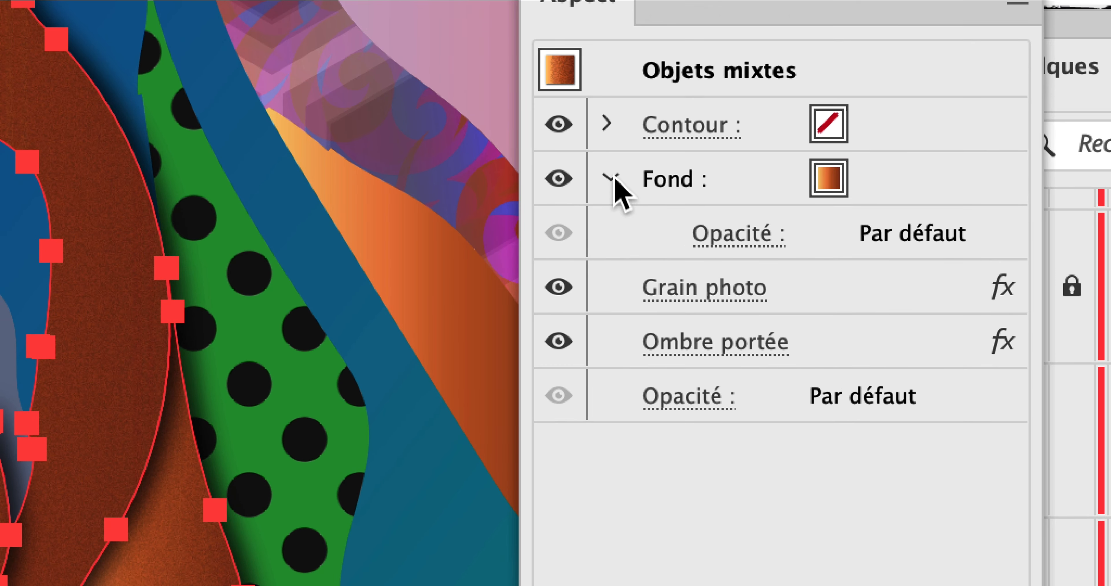
left_click(613, 179)
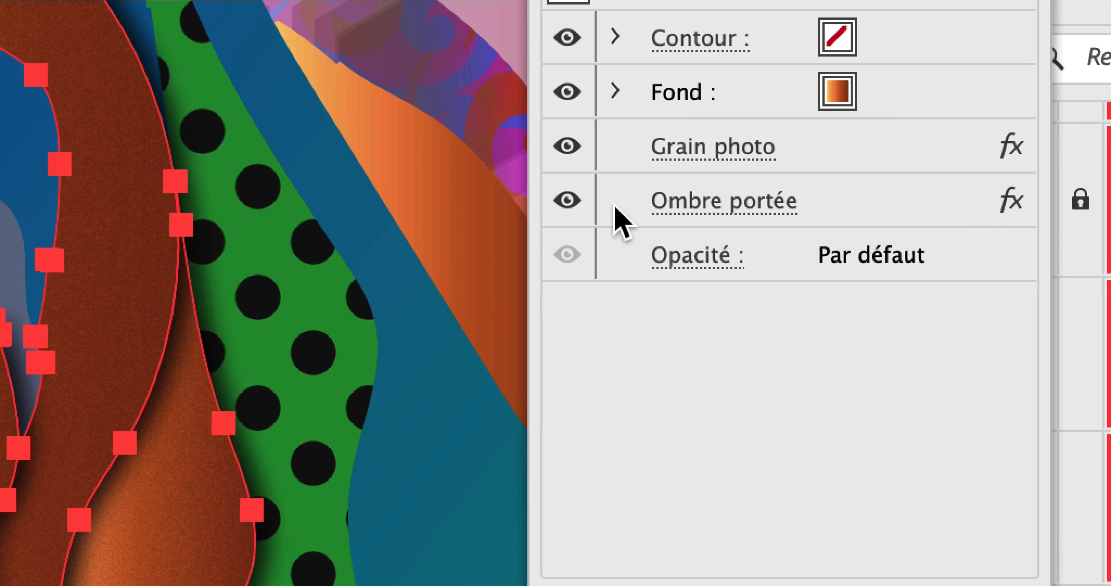
- Toggle the visibility of the Ombre portée effect and edit it to set the shadow's opacity to 40%
left_click(567, 200)
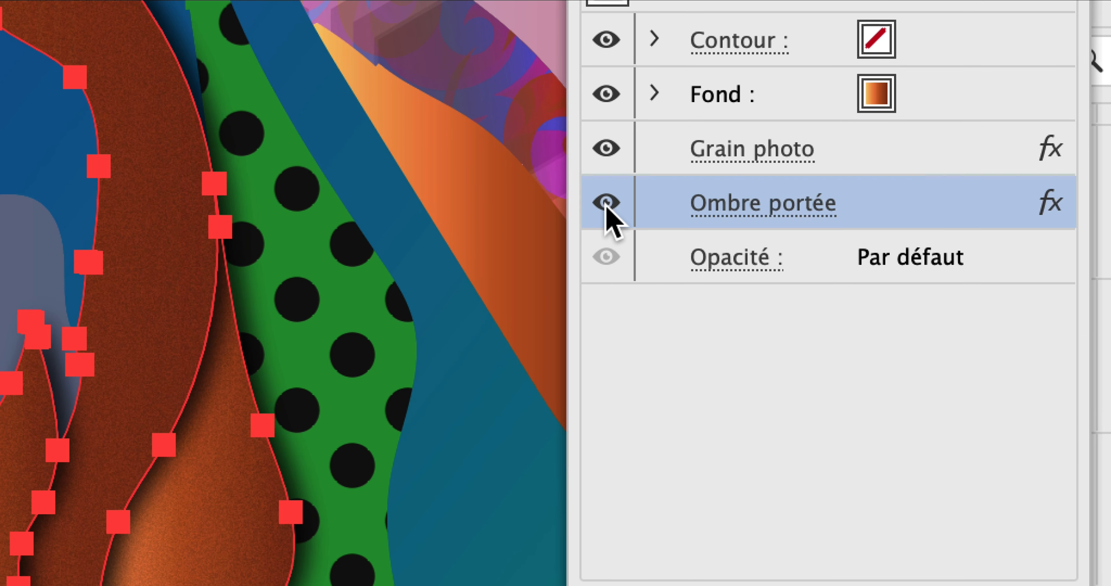
left_click(607, 202)
left_click(740, 207)
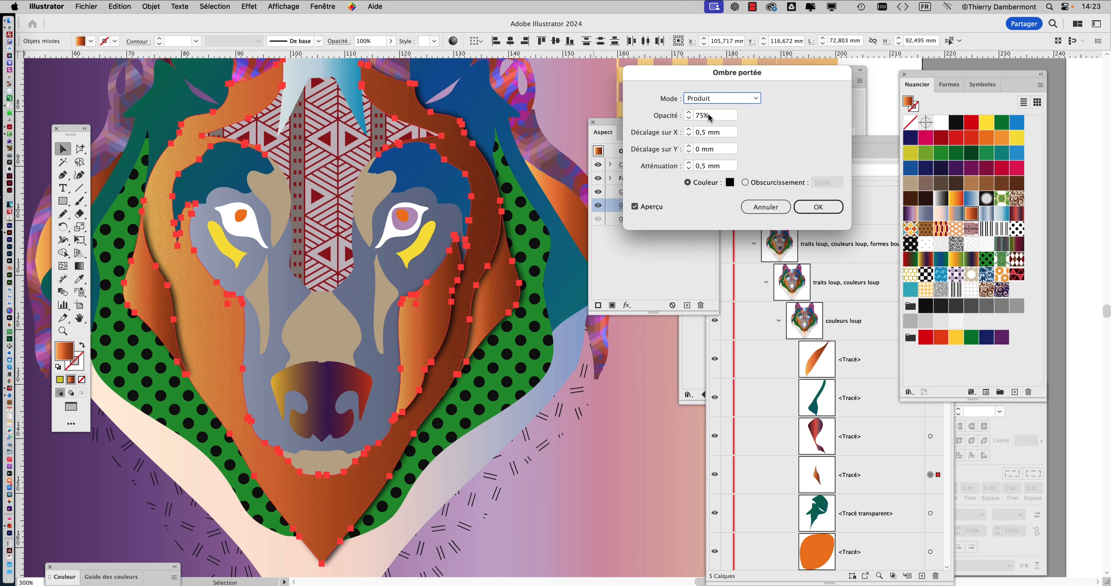
left_click_drag(709, 117, 674, 113)
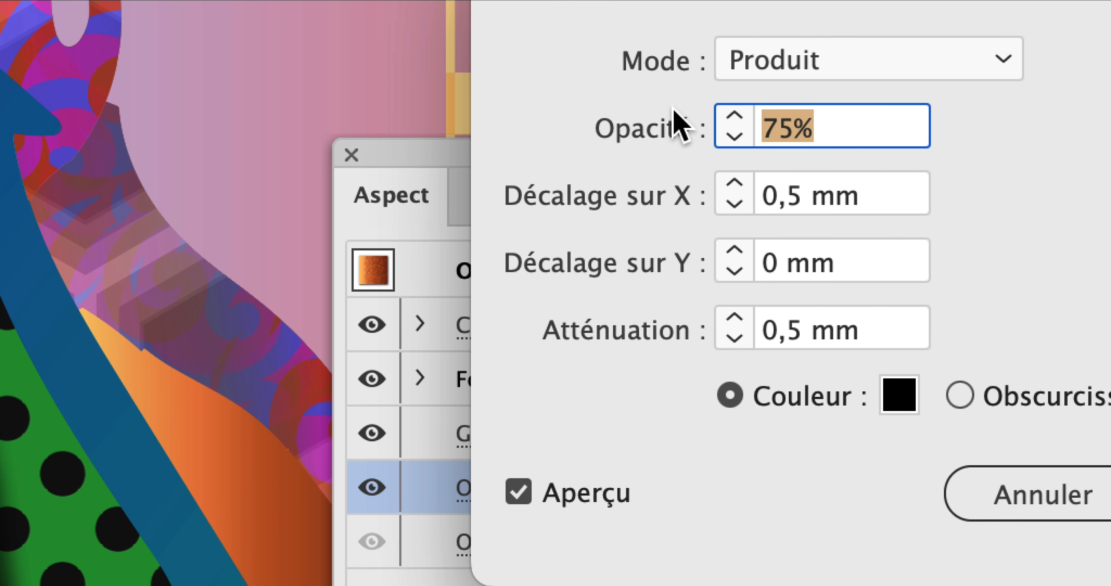
type("40")
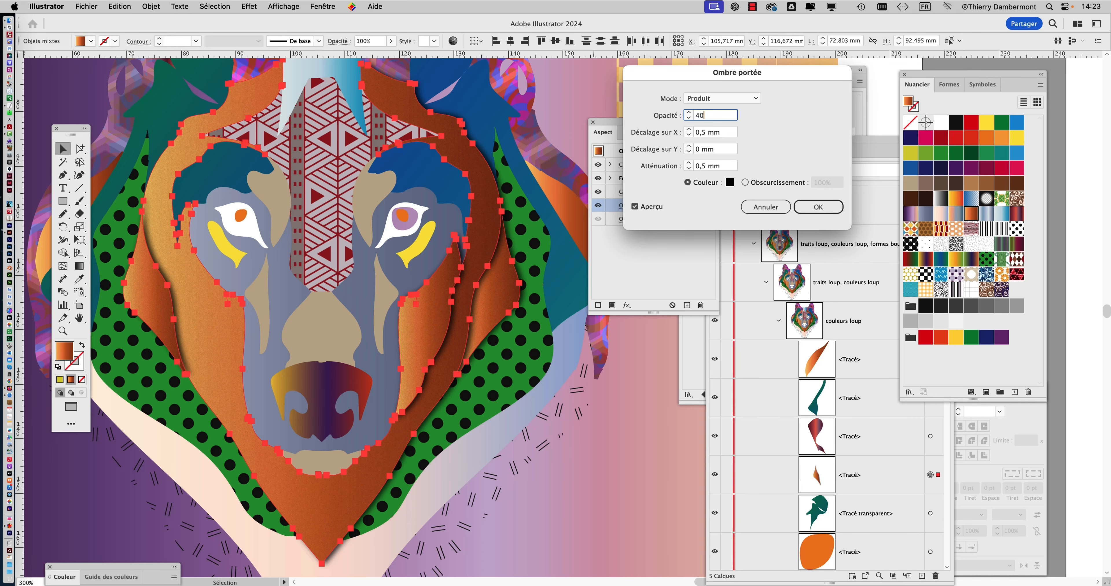
key("Tab")
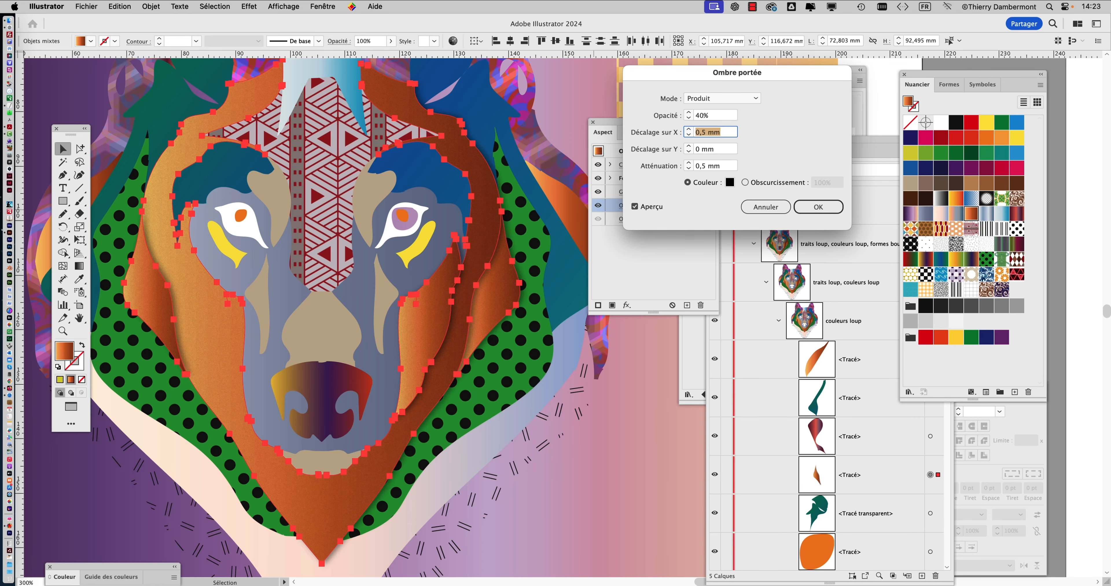
left_click(795, 206)
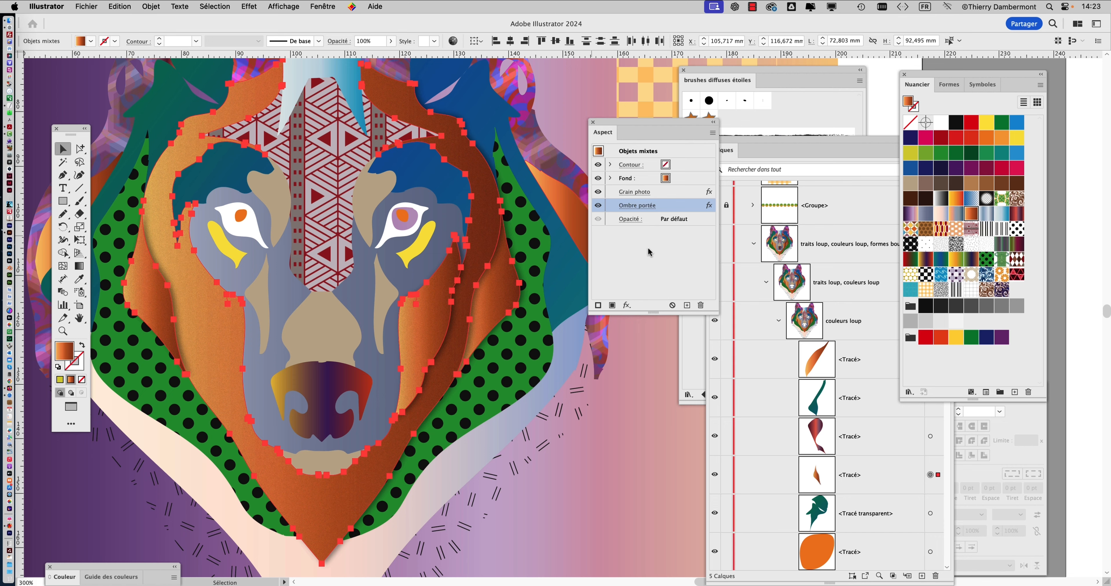
- Set the document's raster effects resolution to Ecran (72 ppp) and inspect the grain and shadows on the cheek up close
left_click(248, 6)
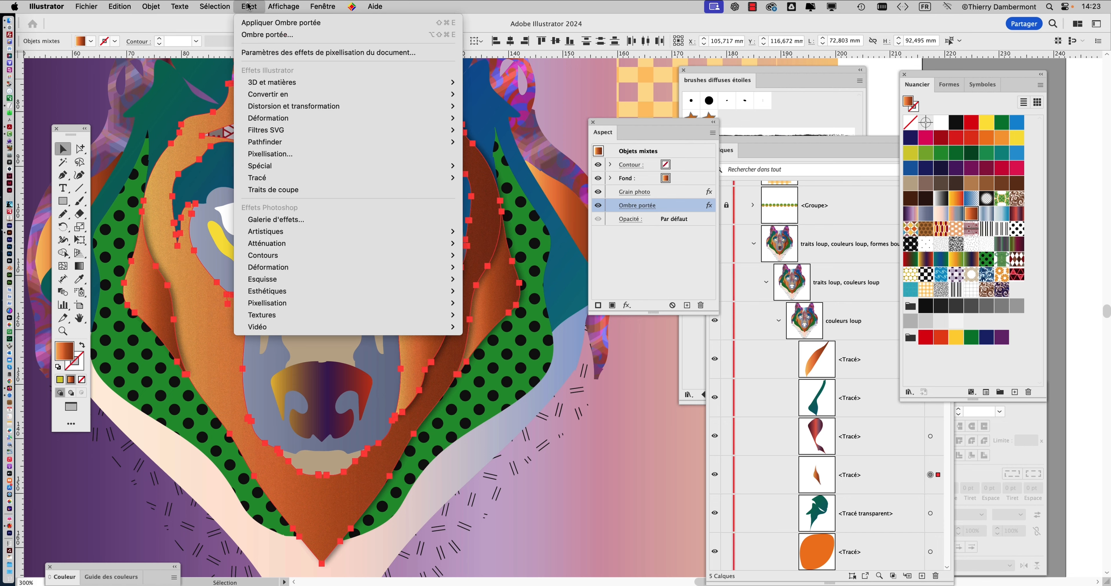
left_click(272, 52)
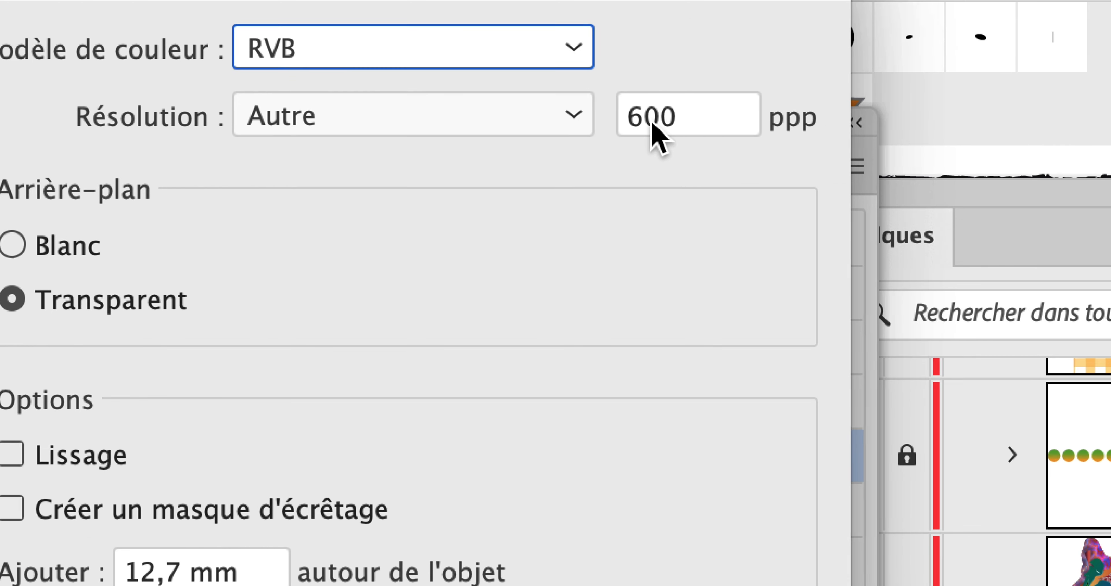
left_click(654, 126)
left_click(580, 124)
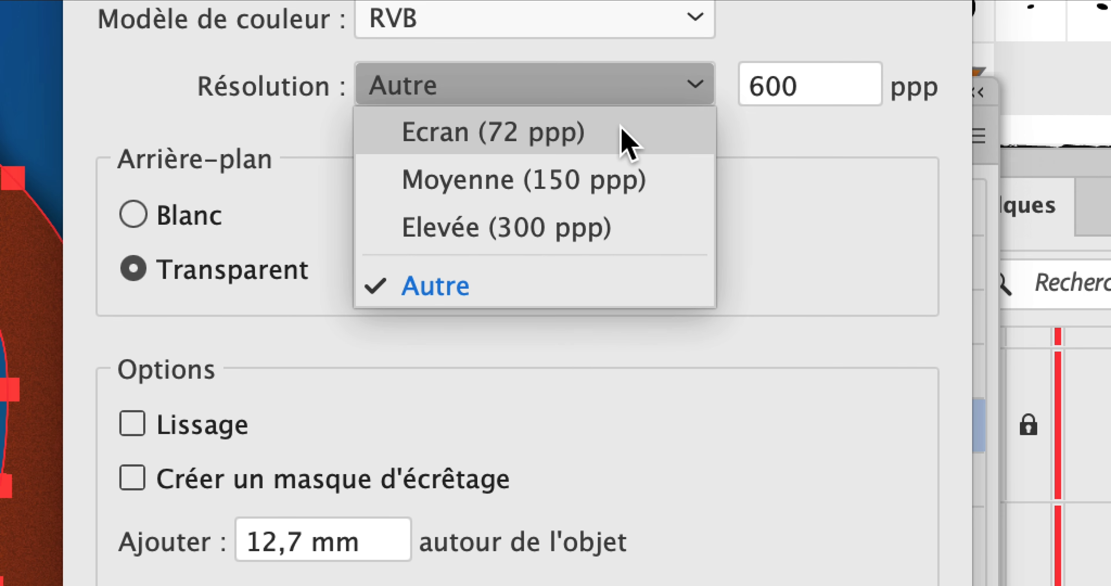
left_click(622, 129)
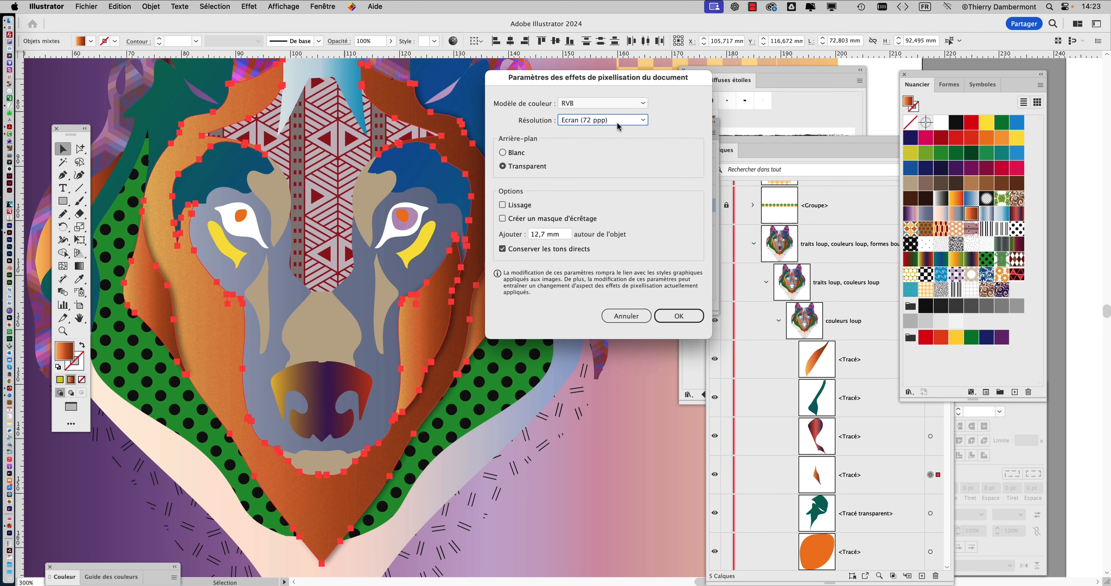
left_click(679, 316)
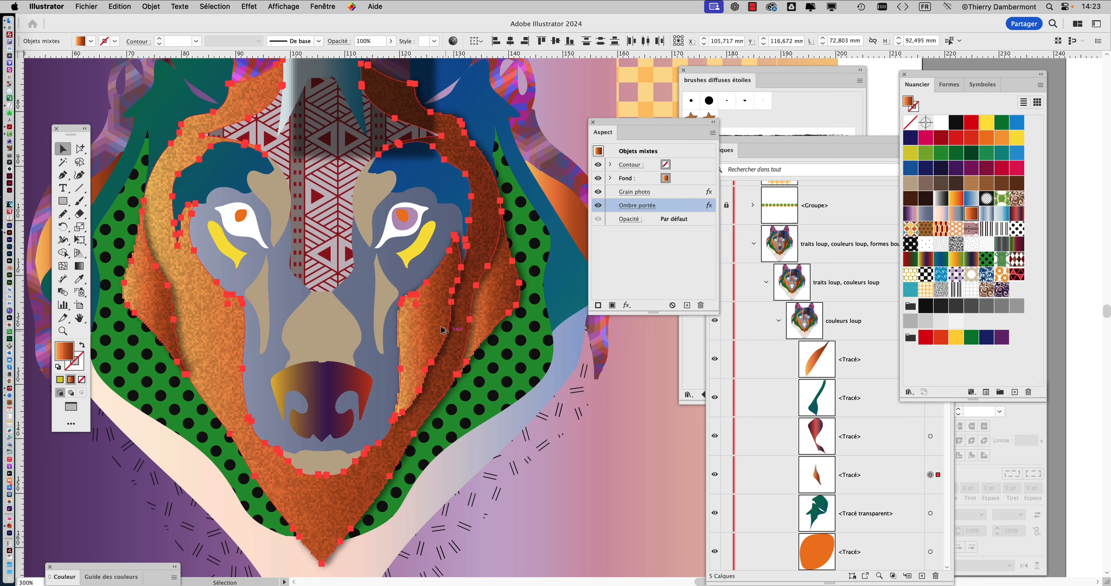
scroll(445, 329, "up", 2)
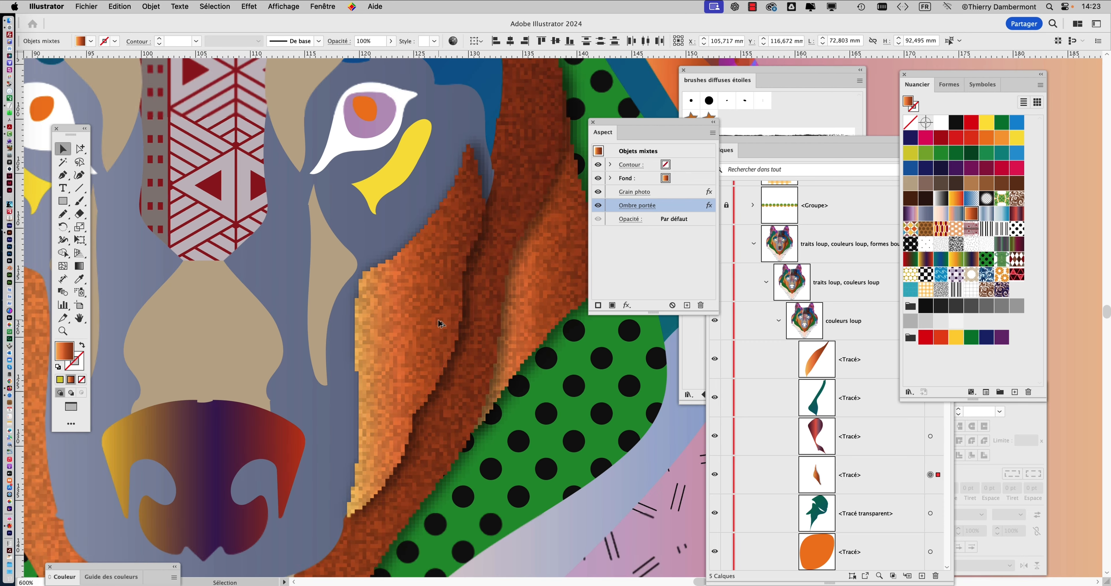
scroll(439, 323, "down", 2)
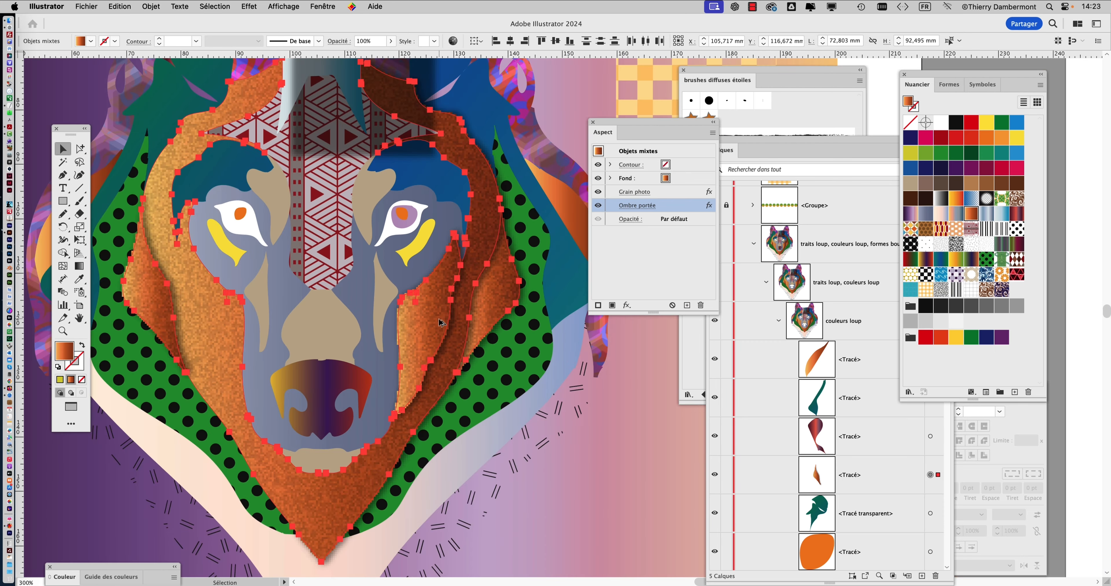
scroll(440, 323, "down", 1)
- Save the document under a new name as an Adobe Illustrator file in the loup - 08_Dossier folder, with Illustrator 2020 compatibility
left_click(98, 9)
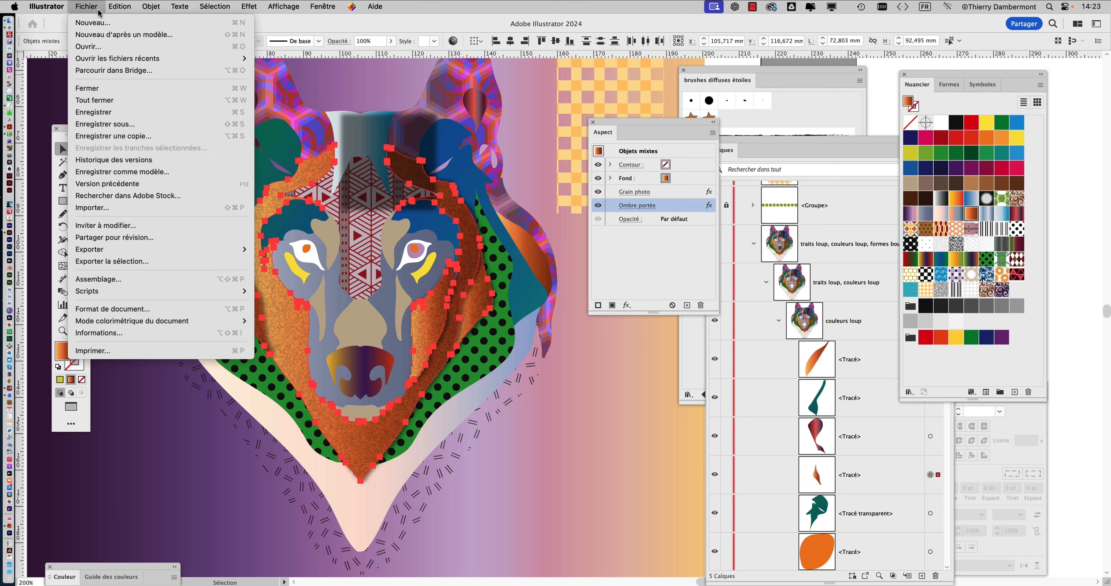
left_click(155, 129)
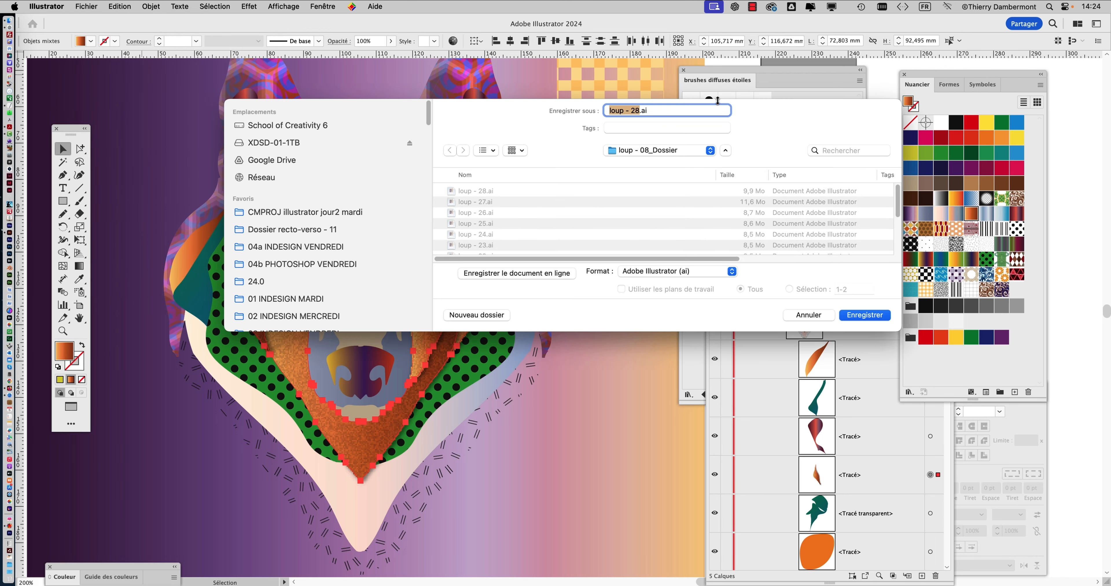
left_click(639, 111)
left_click(864, 315)
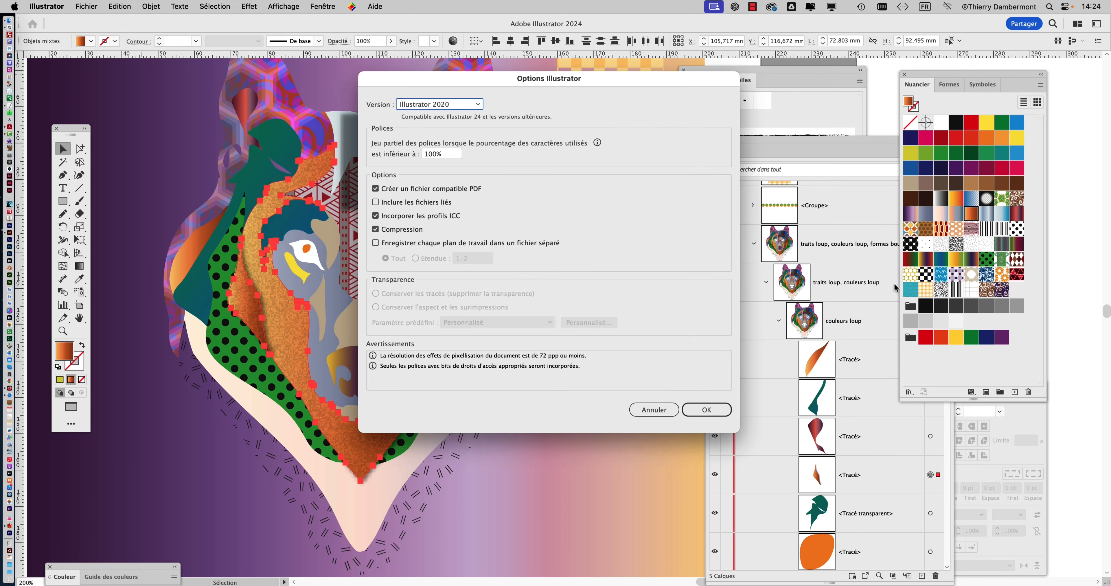
left_click(707, 410)
scroll(467, 292, "down", 1)
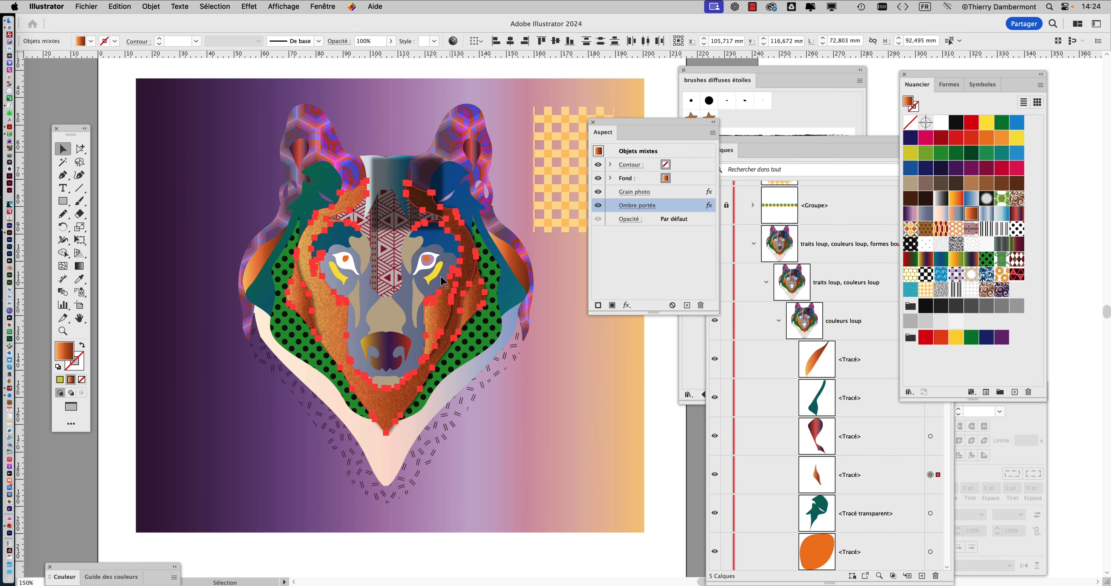
- Hide the Ombre portée and Grain photo effects on the selected gradient face shapes, and deselect the shapes
scroll(444, 282, "up", 2)
key("super+h")
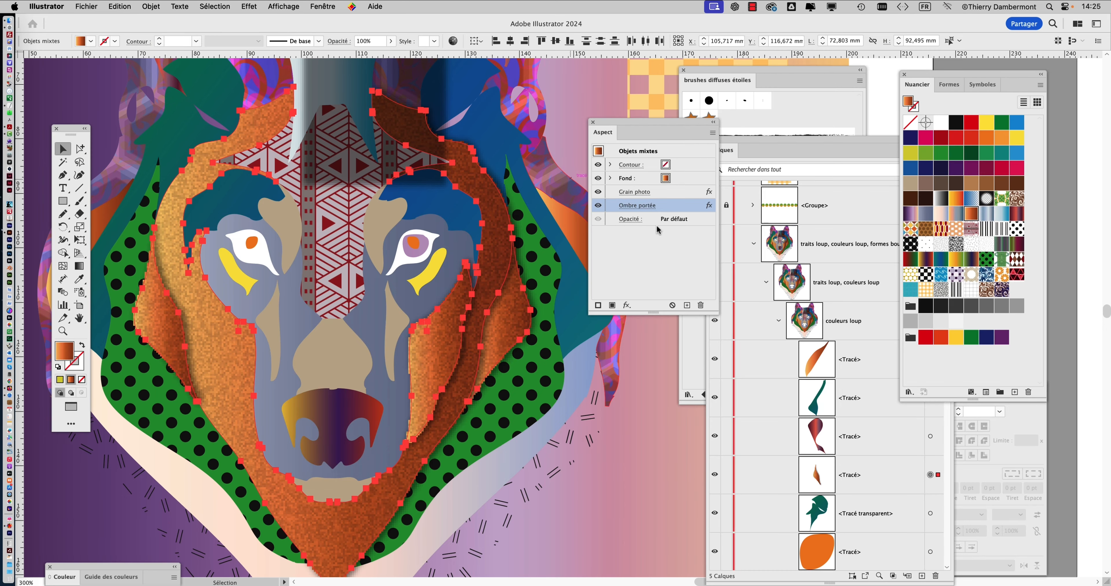
key("super")
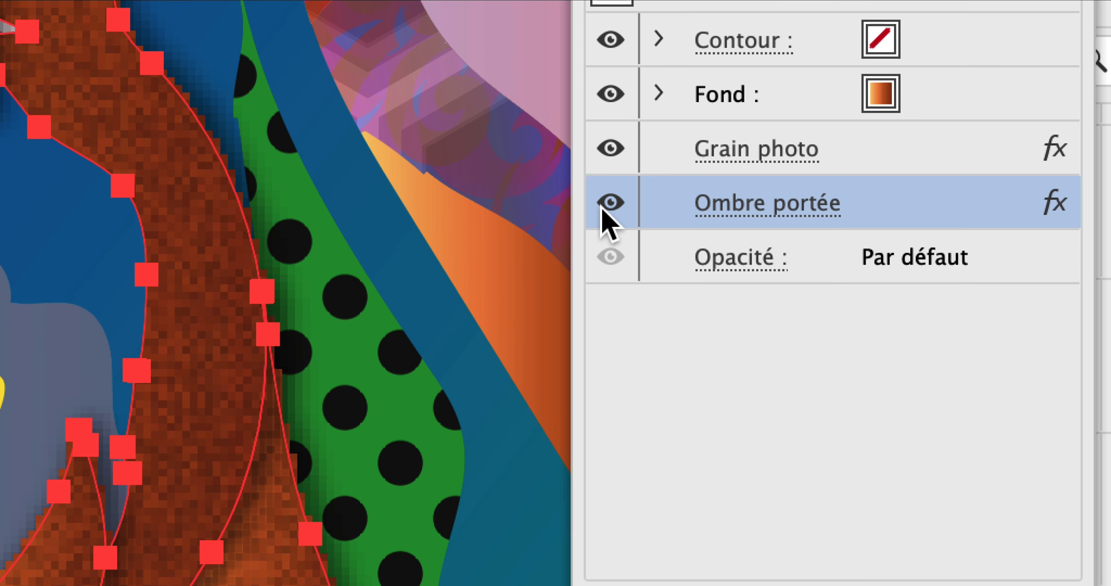
left_click(602, 207)
left_click(611, 150)
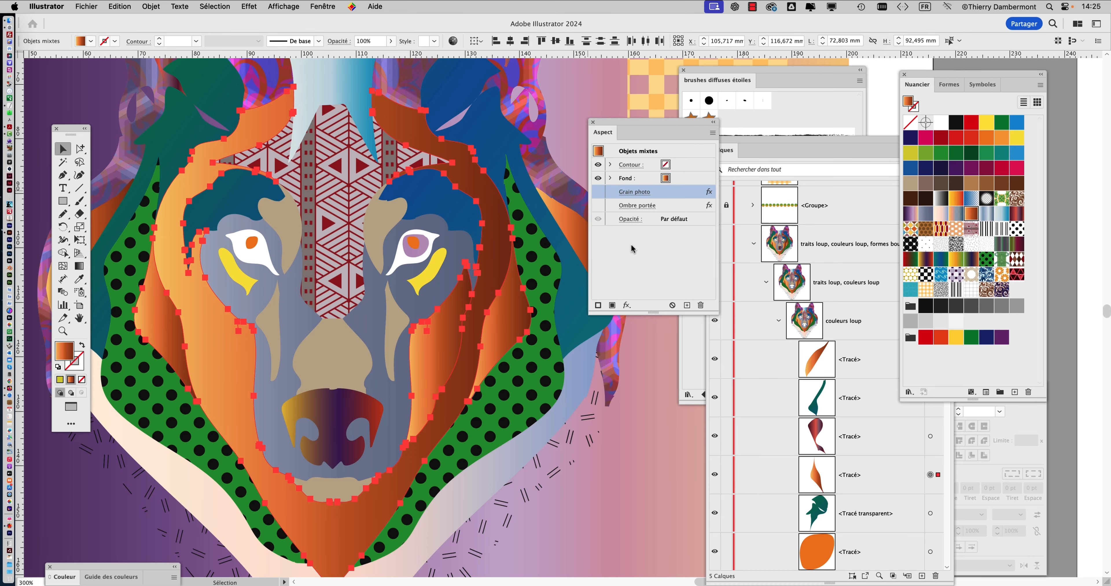
left_click(654, 268)
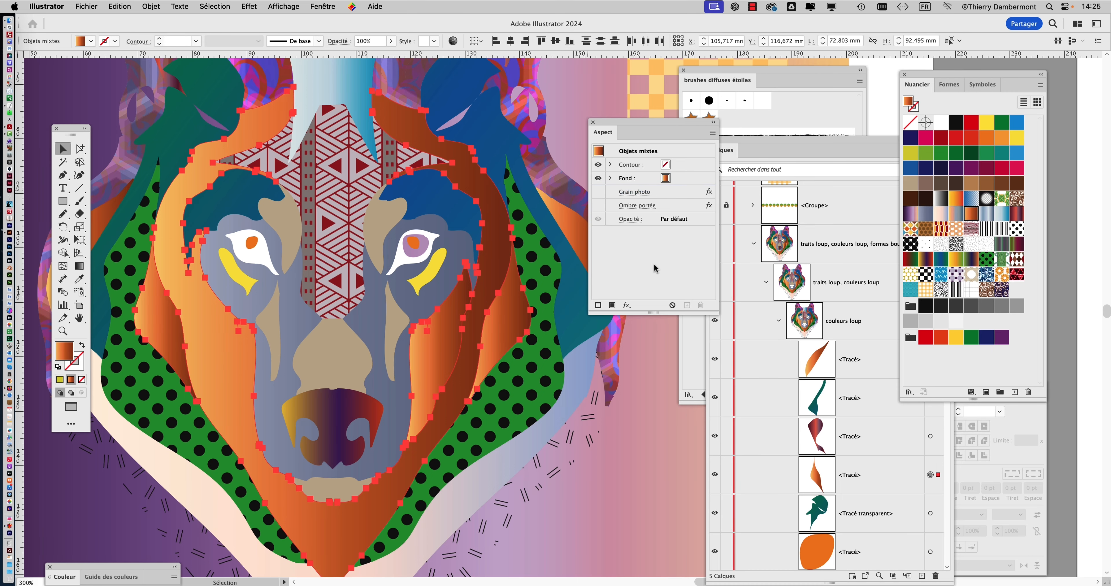
left_click(551, 119)
- Select every shape with the same fill colour as the face's orange gradient shape and recolour them with a solid brown swatch
scroll(532, 204, "down", 2)
scroll(532, 204, "down", 1)
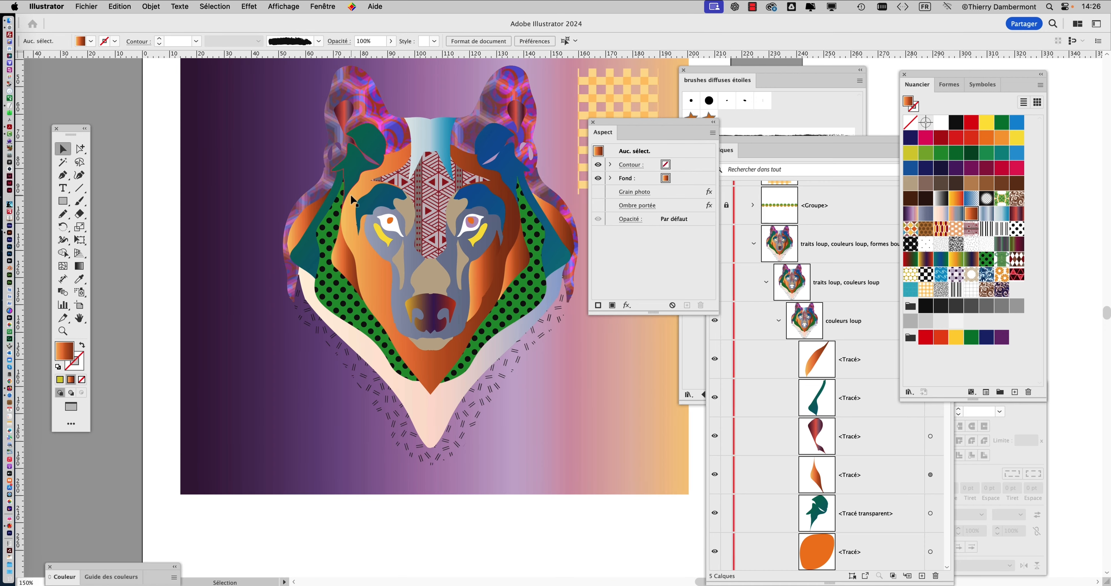
left_click(80, 149)
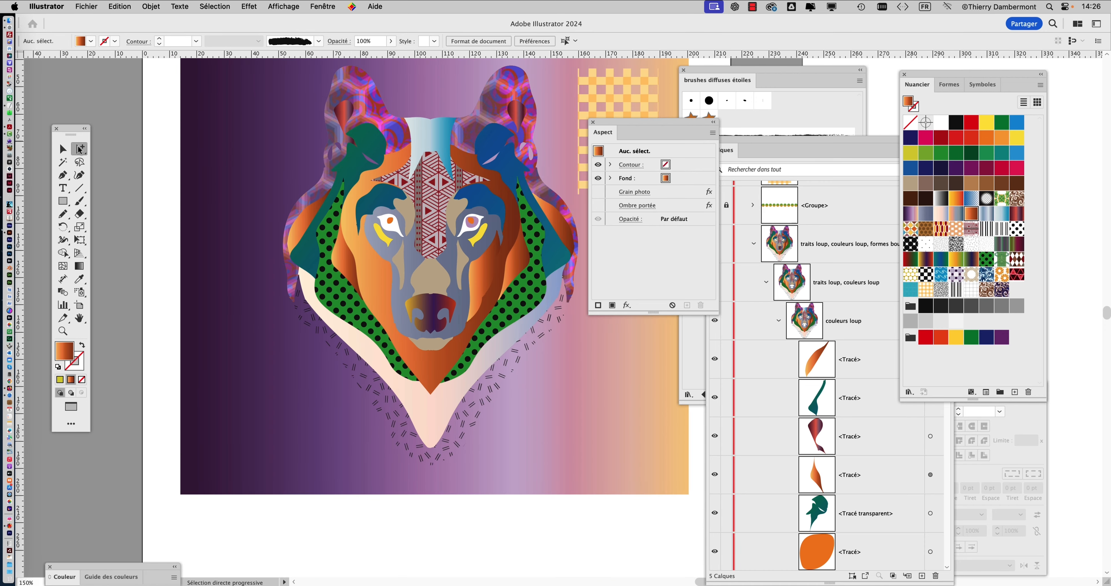
left_click(354, 197)
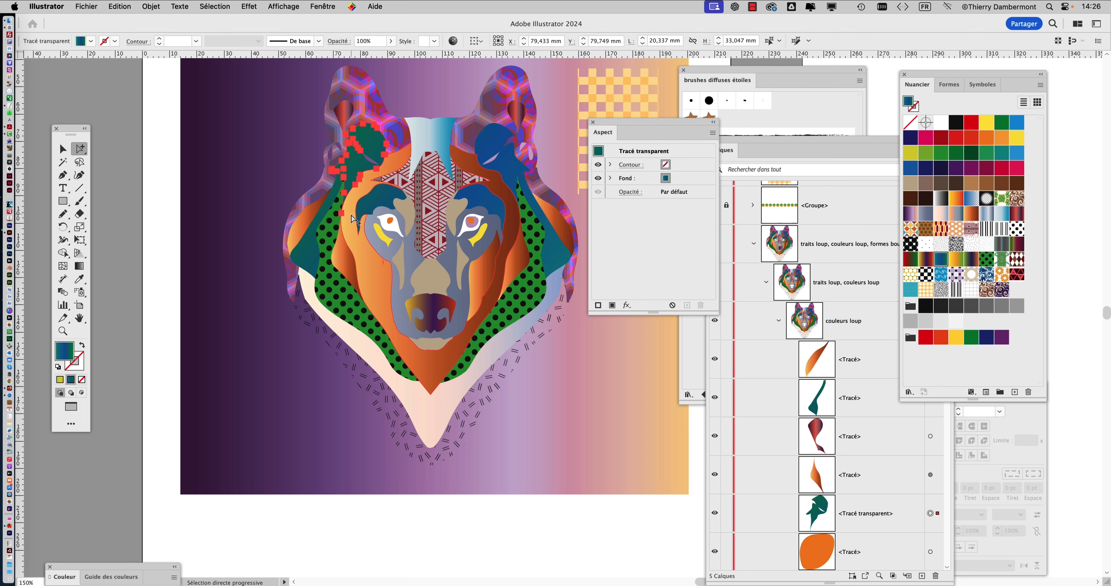
left_click(208, 9)
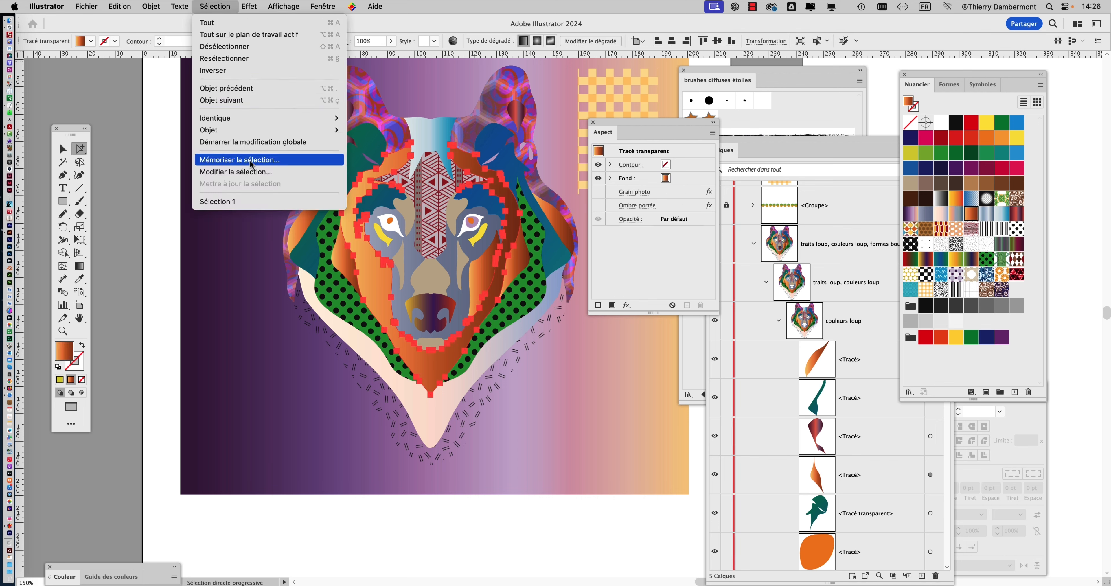
mouse_move(242, 118)
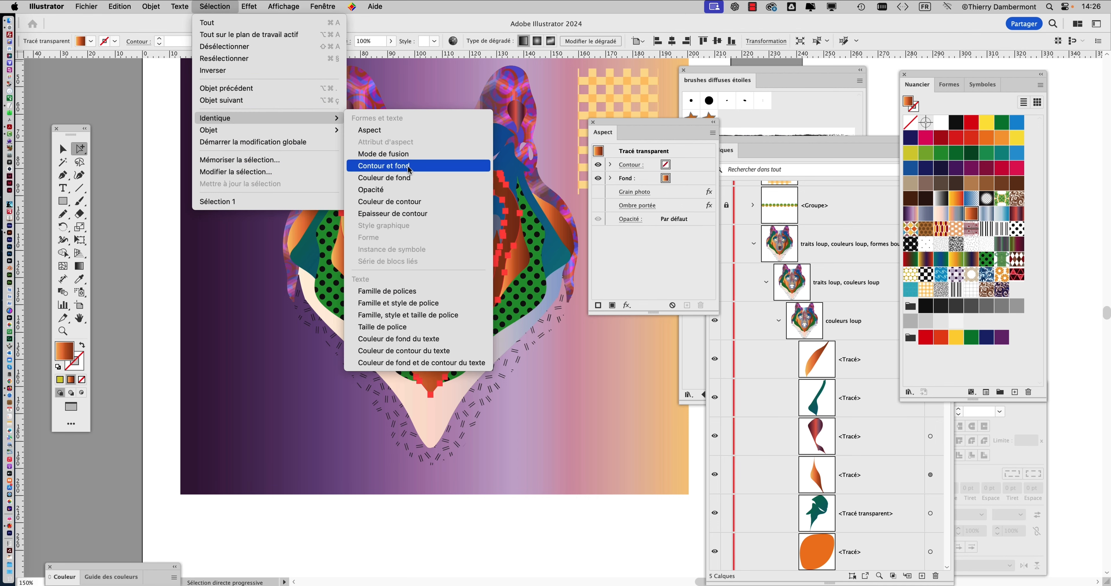
left_click(411, 184)
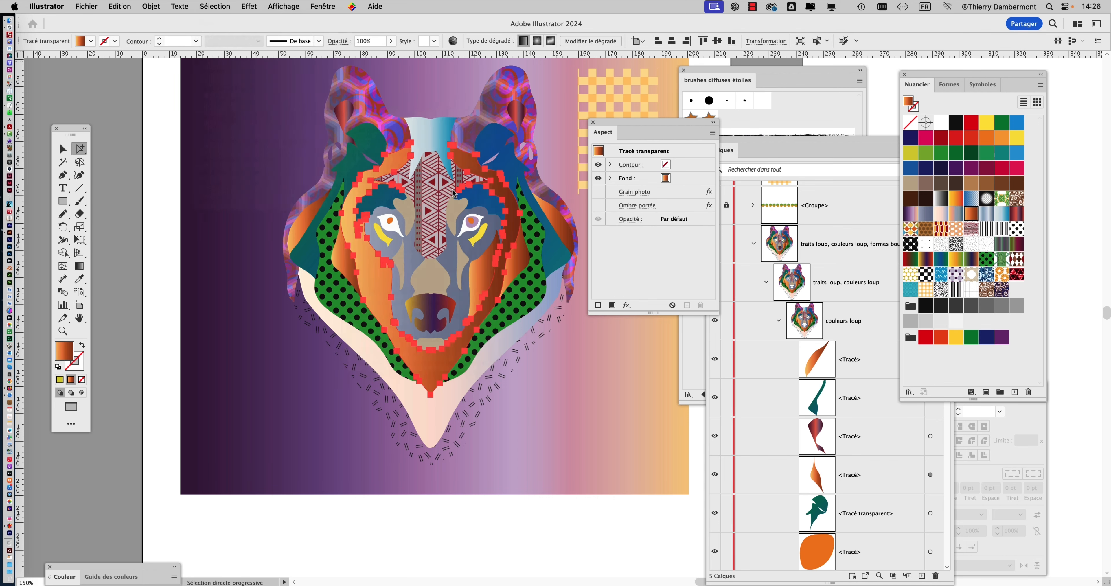
left_click(931, 186)
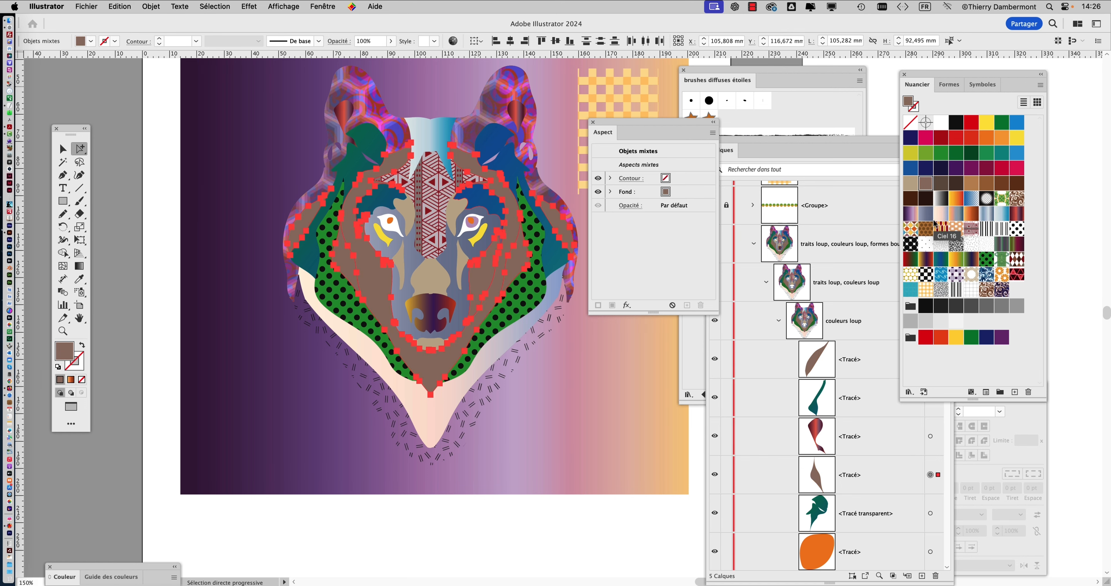
- Give the selected brown face shapes a 5 pt stroke coloured with the orange-to-blue gradient swatch
key("a")
scroll(403, 276, "up", 2)
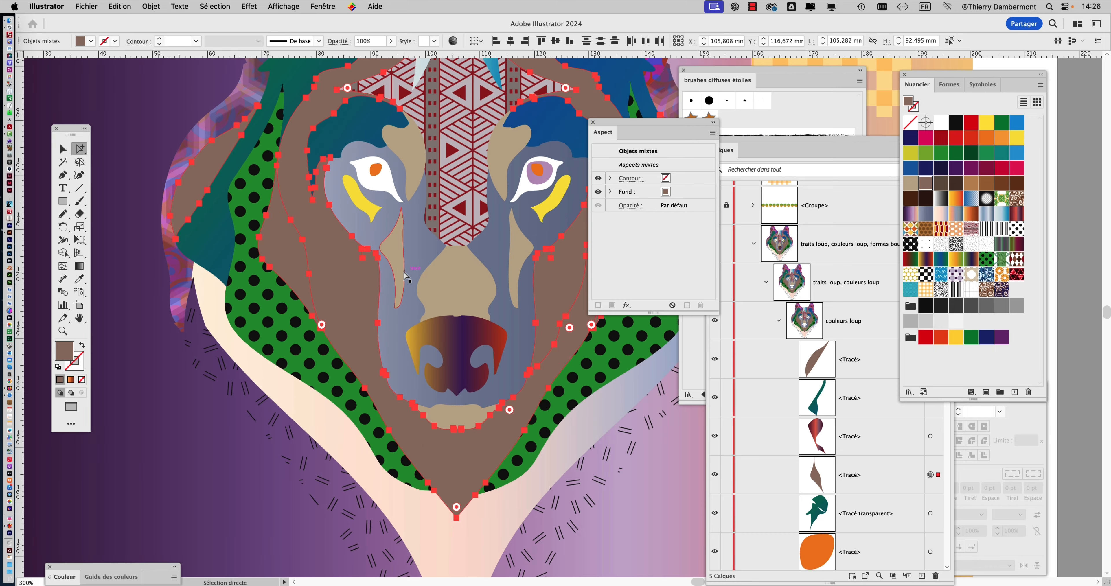
left_click_drag(484, 285, 435, 344)
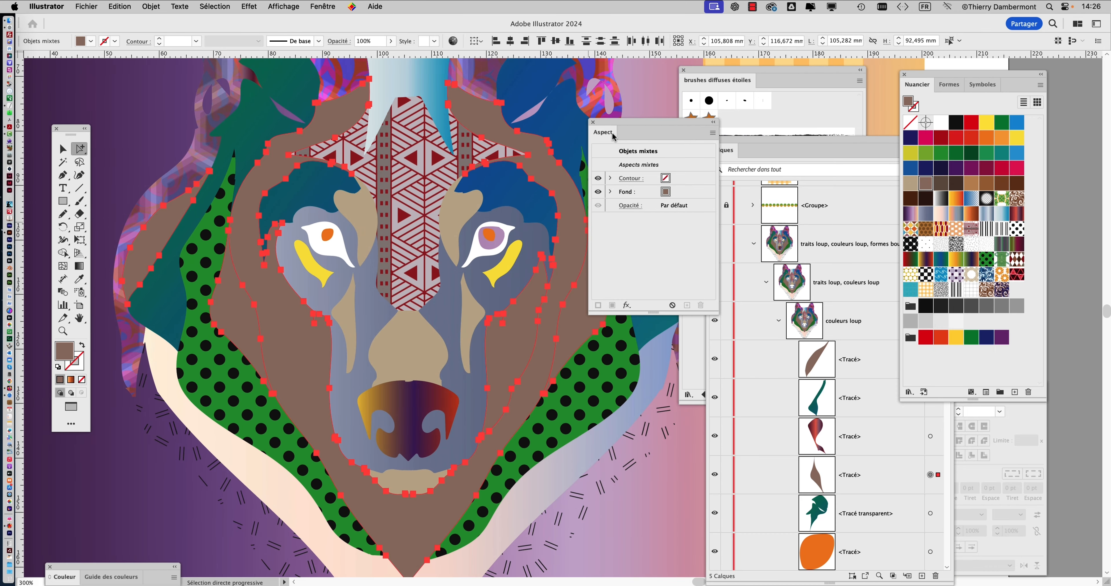
left_click_drag(612, 136, 652, 129)
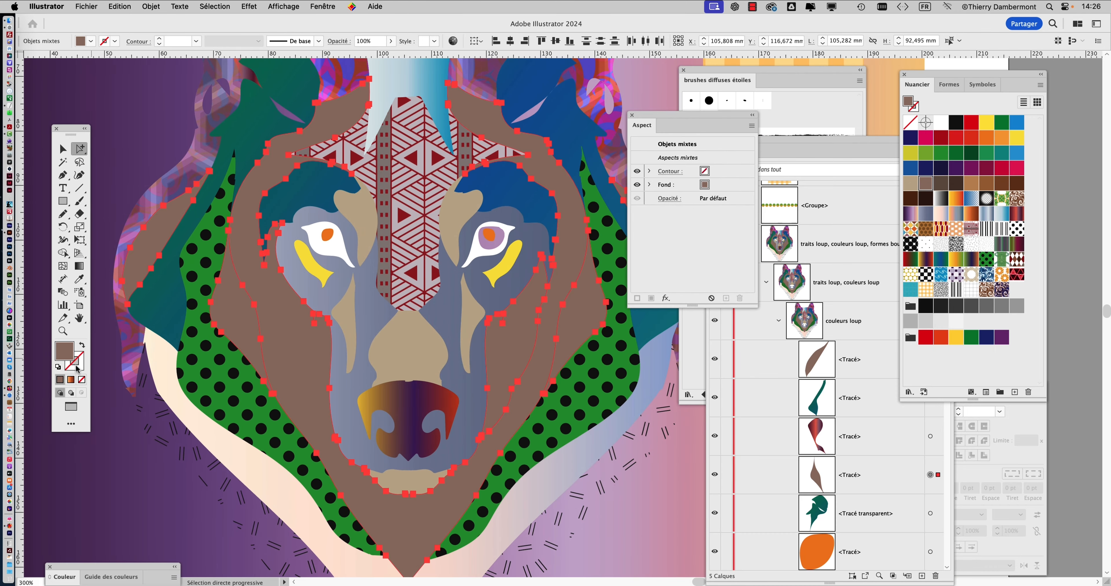
left_click(77, 369)
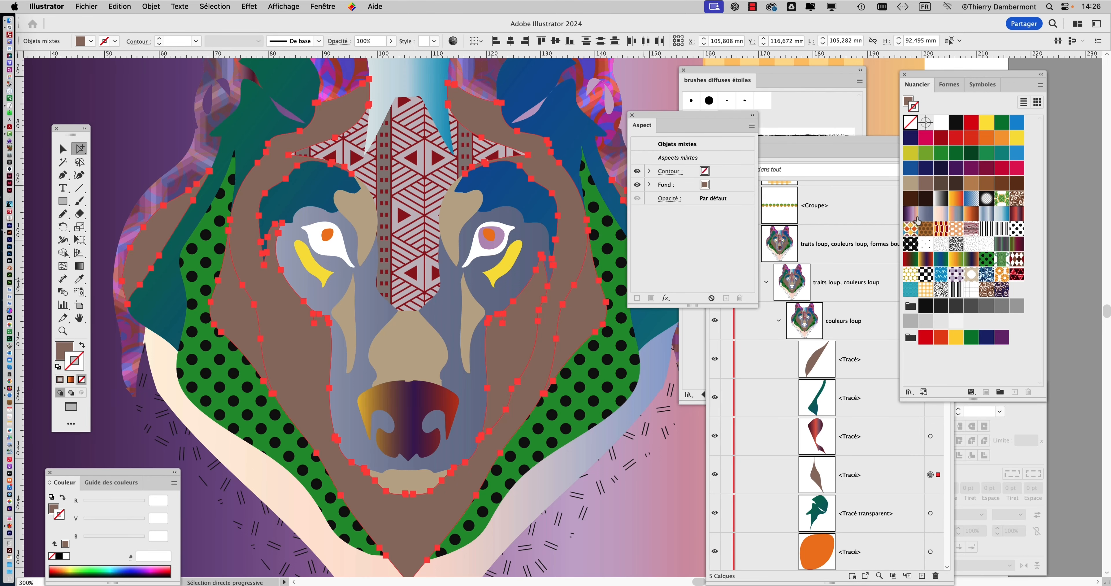
left_click(925, 213)
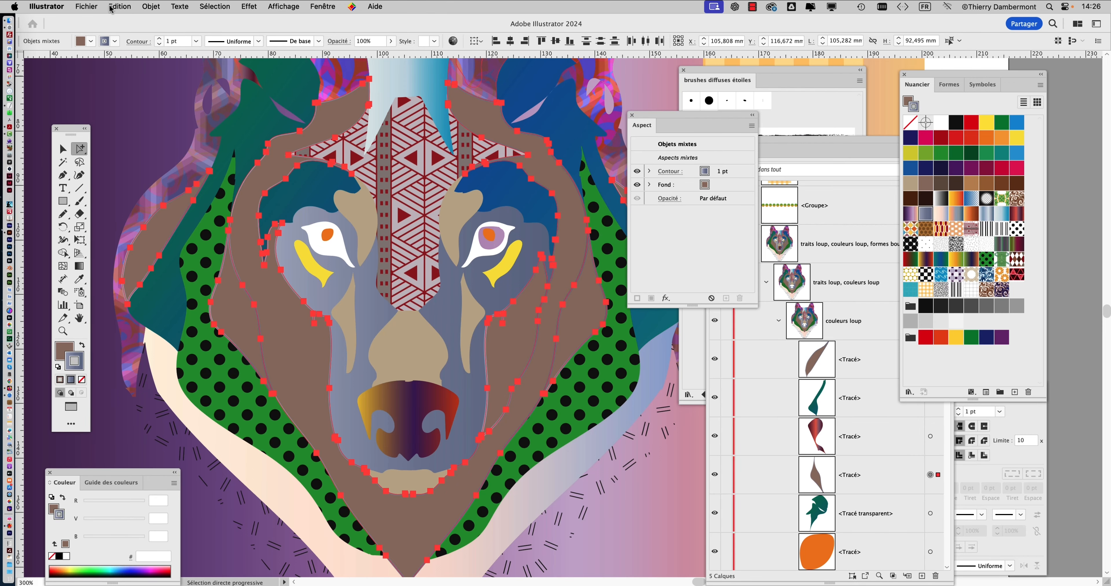
left_click(159, 38)
left_click(159, 39)
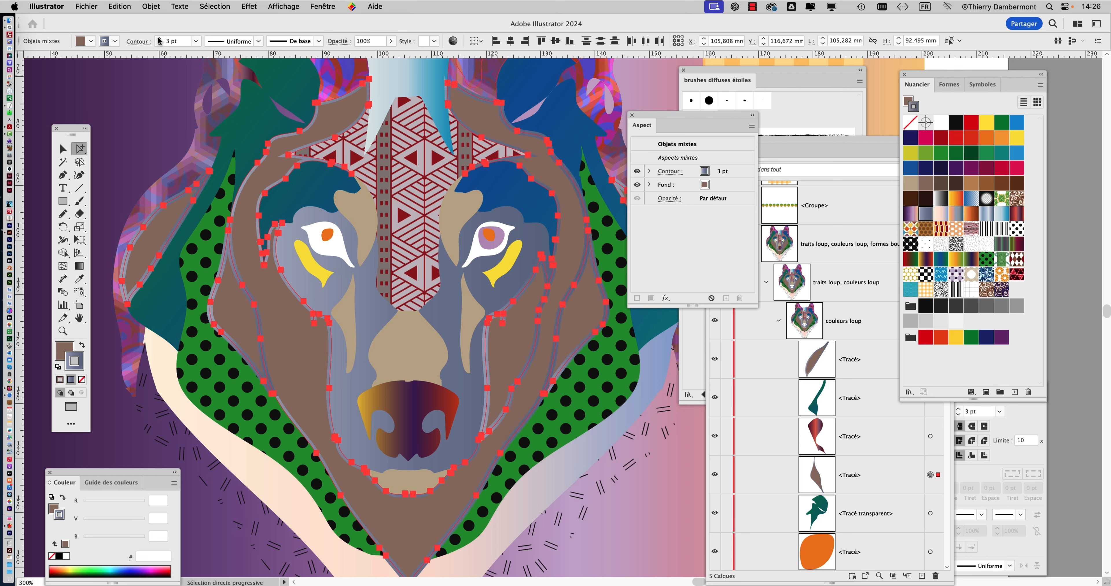
left_click(159, 38)
left_click(158, 38)
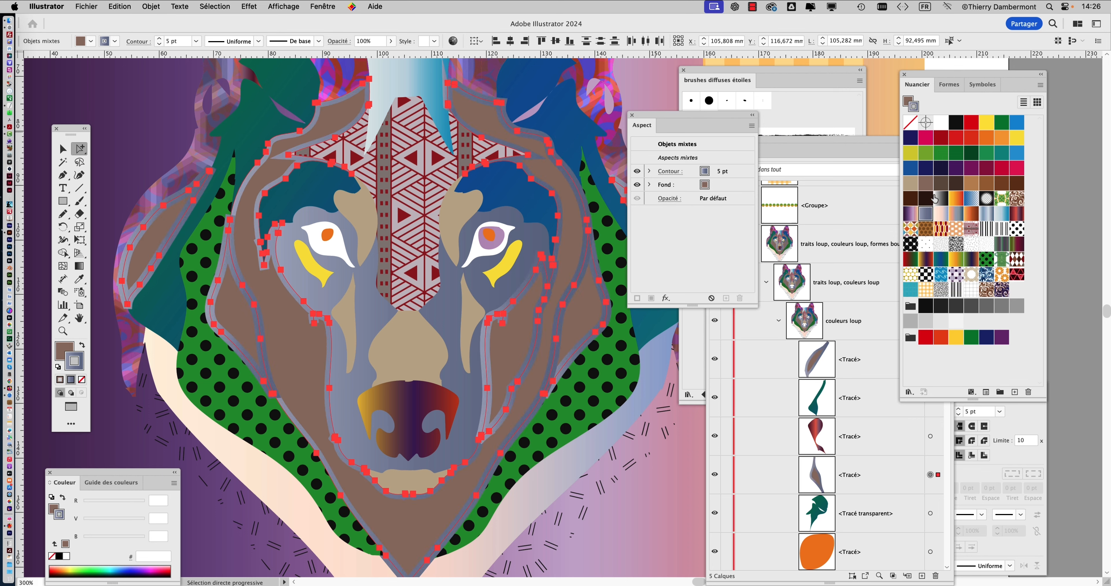
left_click(956, 217)
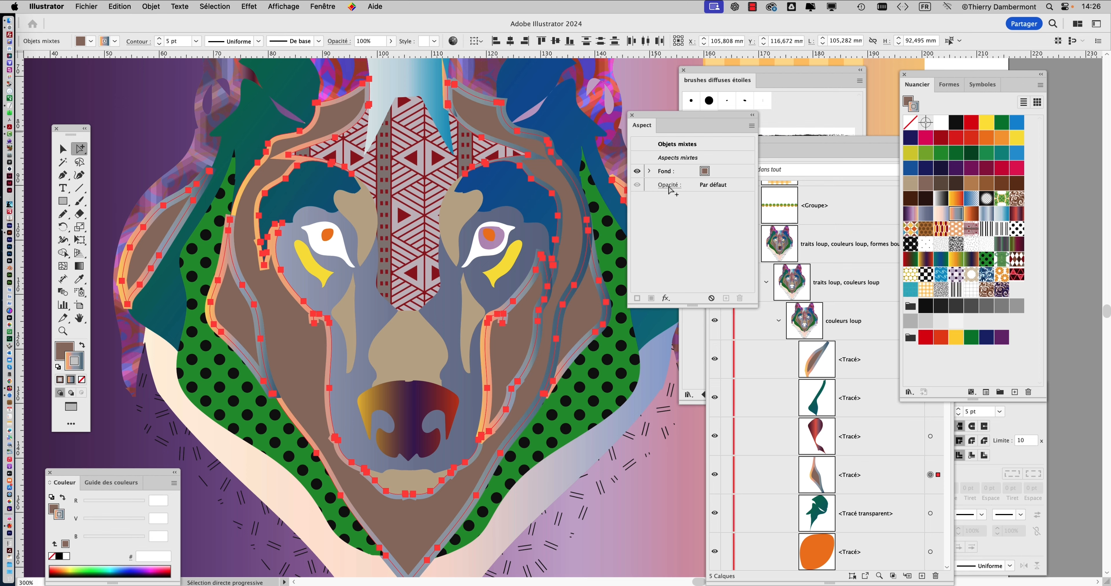
- Display the Contour settings beside the wolf's face and move the Aspect and Calques windows out of their way
left_click(322, 6)
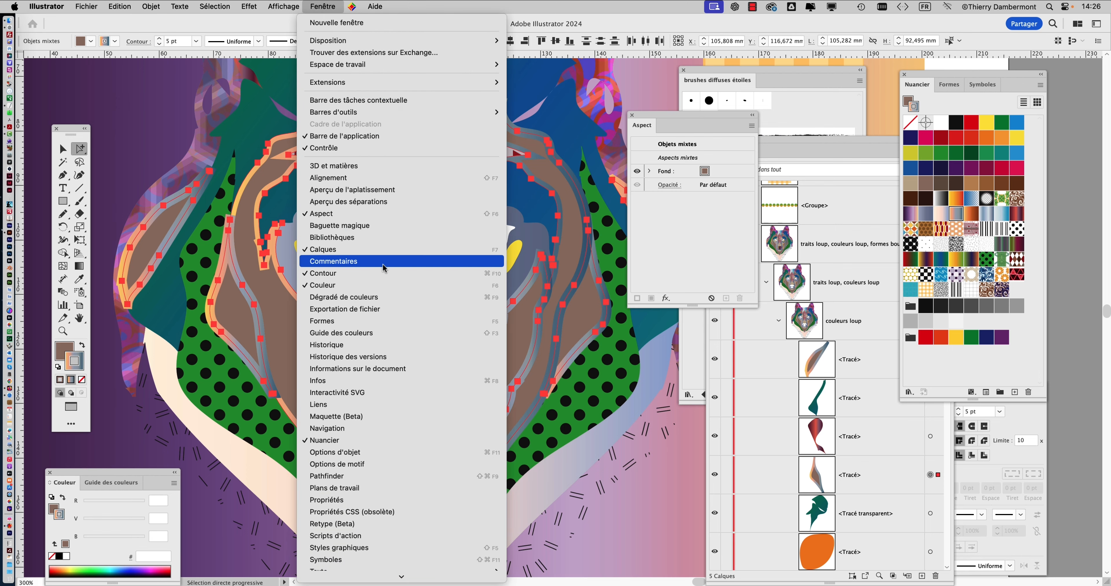
left_click(383, 273)
left_click(327, 6)
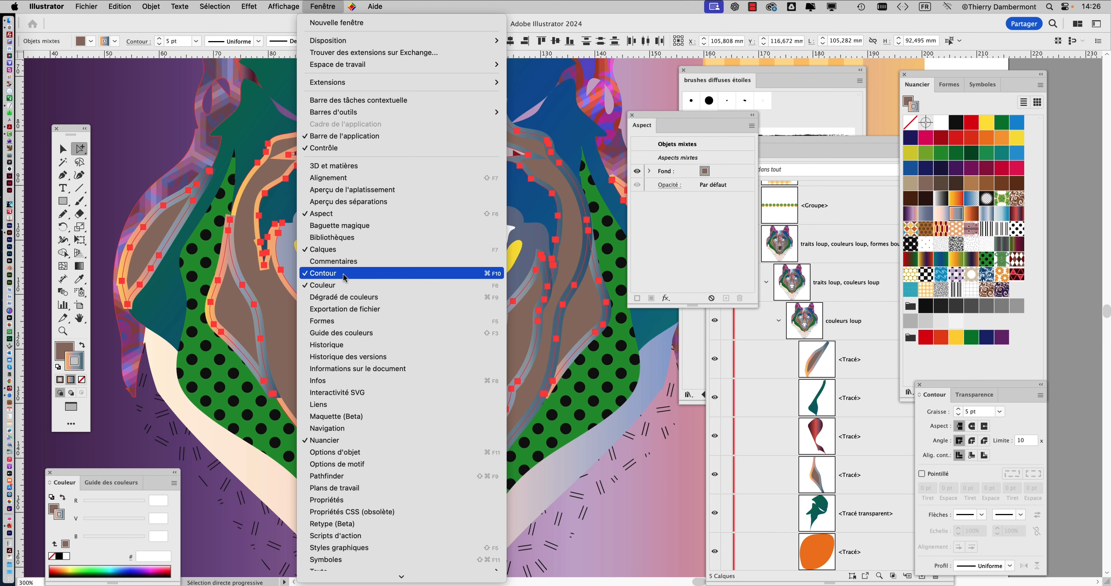
left_click(351, 277)
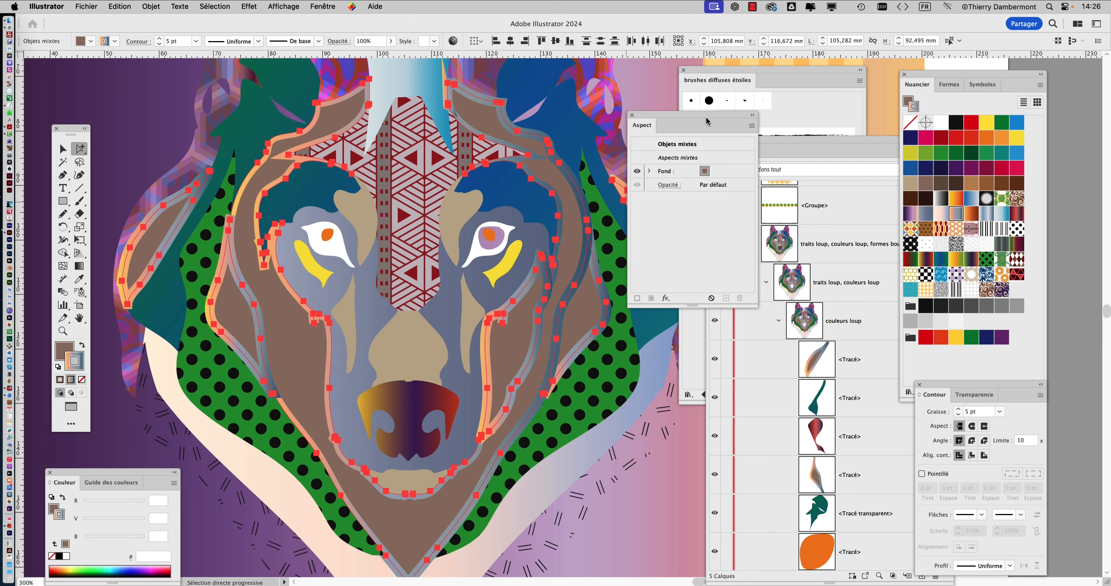
left_click_drag(707, 121, 640, 364)
left_click(752, 142)
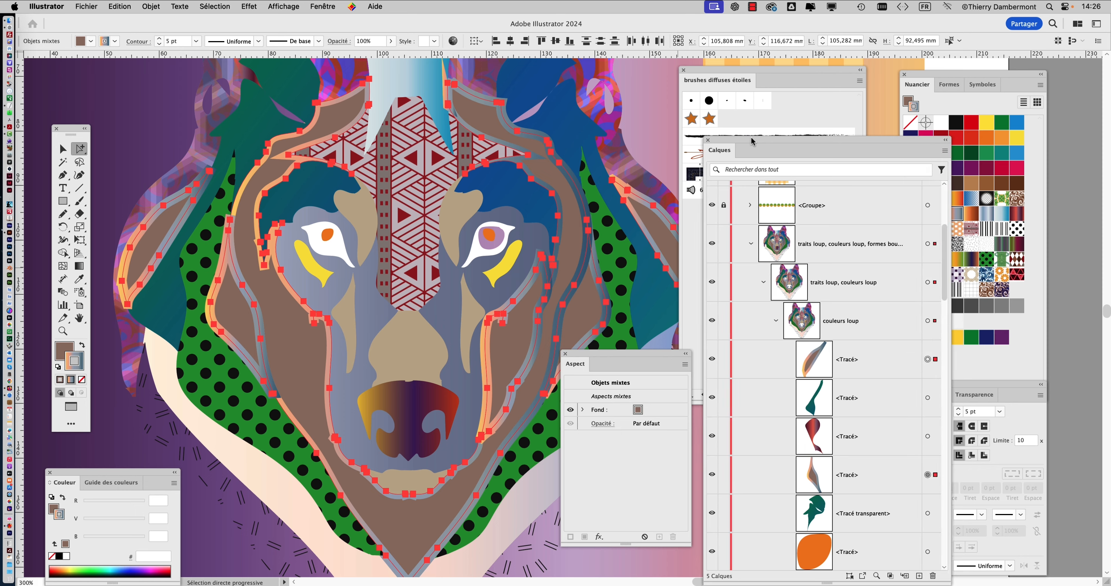
mouse_move(751, 142)
left_mouse_down()
mouse_move(773, 458)
mouse_move(733, 444)
left_mouse_up()
left_click_drag(928, 387, 536, 97)
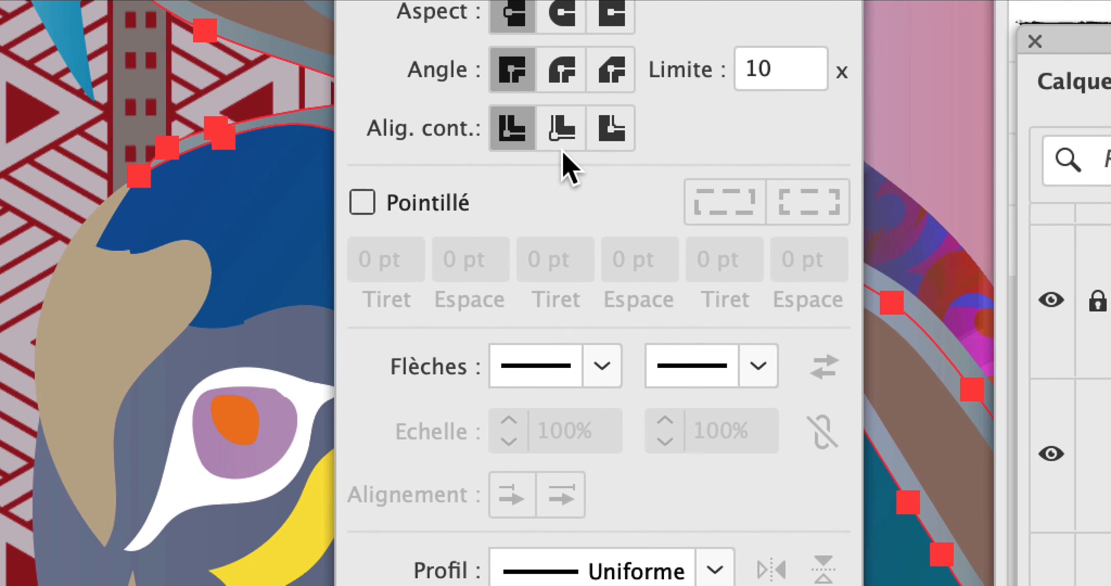
- Align the face shapes' stroke to the inside, round its corners and reduce its weight to 3 pt
left_click(562, 145)
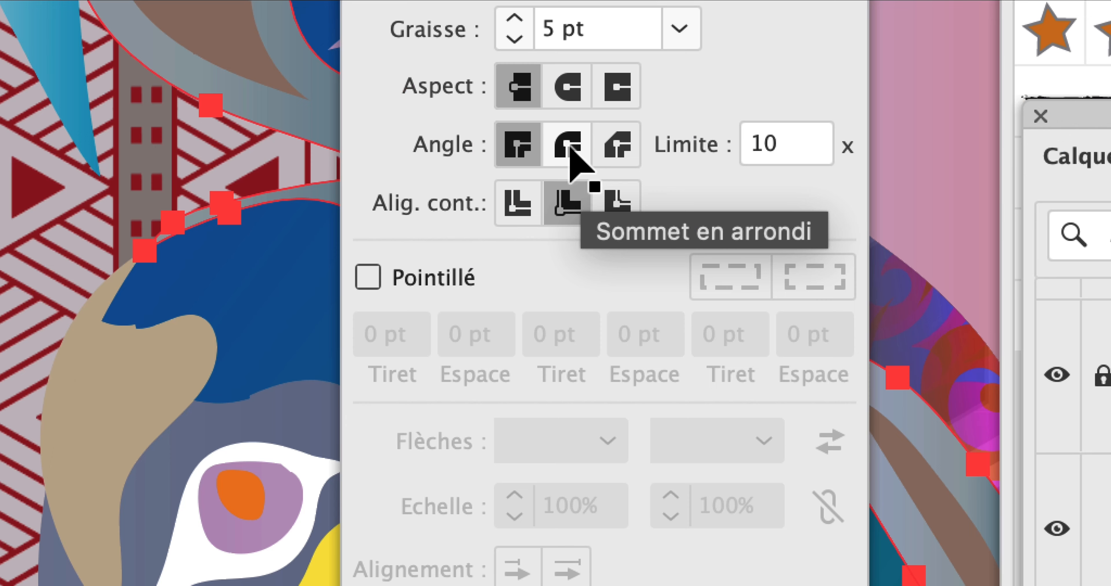
left_click(569, 148)
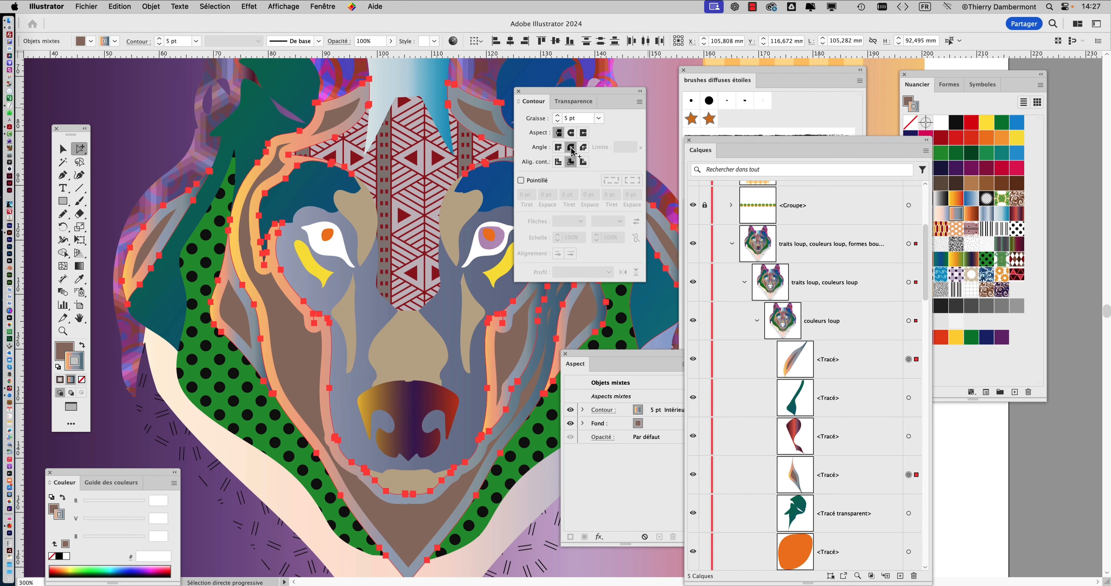
left_click(558, 121)
left_click(559, 121)
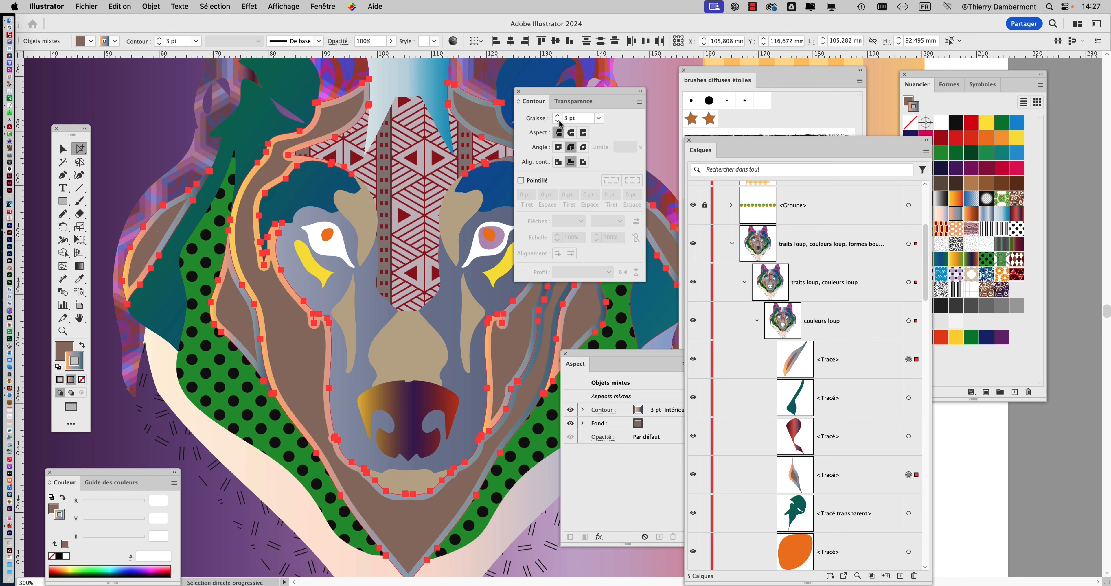
left_click(559, 122)
left_click(558, 116)
- Save the artwork as a new numbered Illustrator file in the loup - 08_Dossier folder, keeping the Illustrator 2020 version
left_click(95, 7)
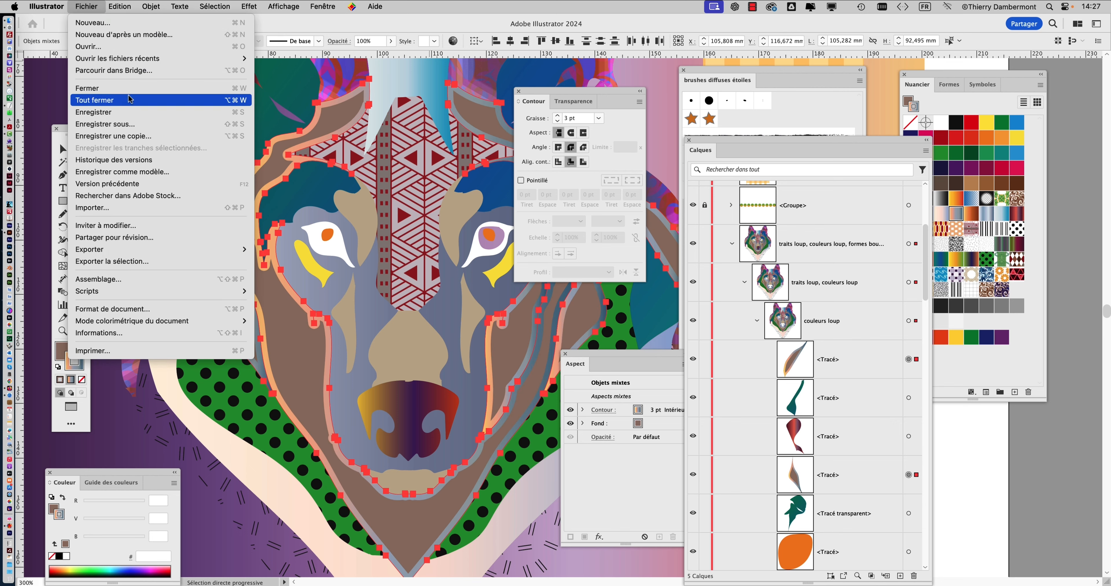
left_click(132, 122)
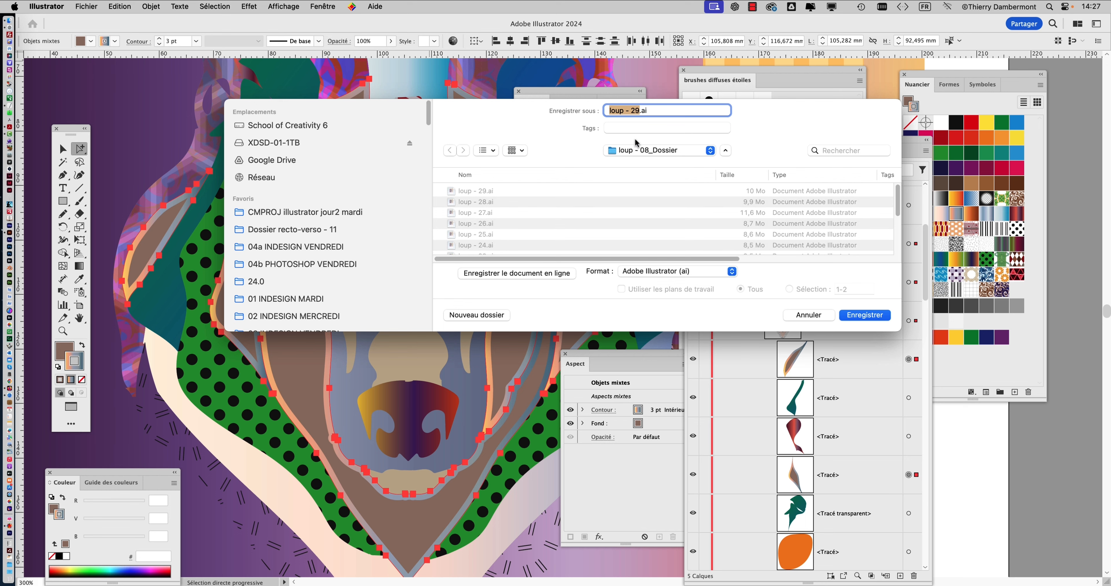
left_click(639, 111)
left_click(860, 316)
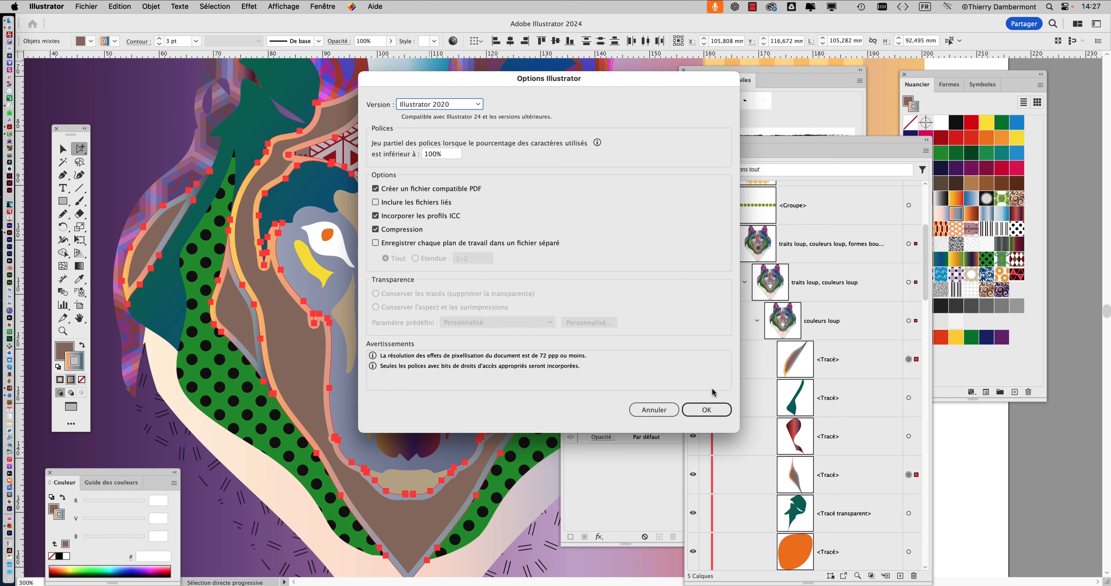
left_click(719, 410)
- Deselect the face shapes and move the Contour settings aside to review the outlines on the whole wolf
key("super+minus")
key("super+minus")
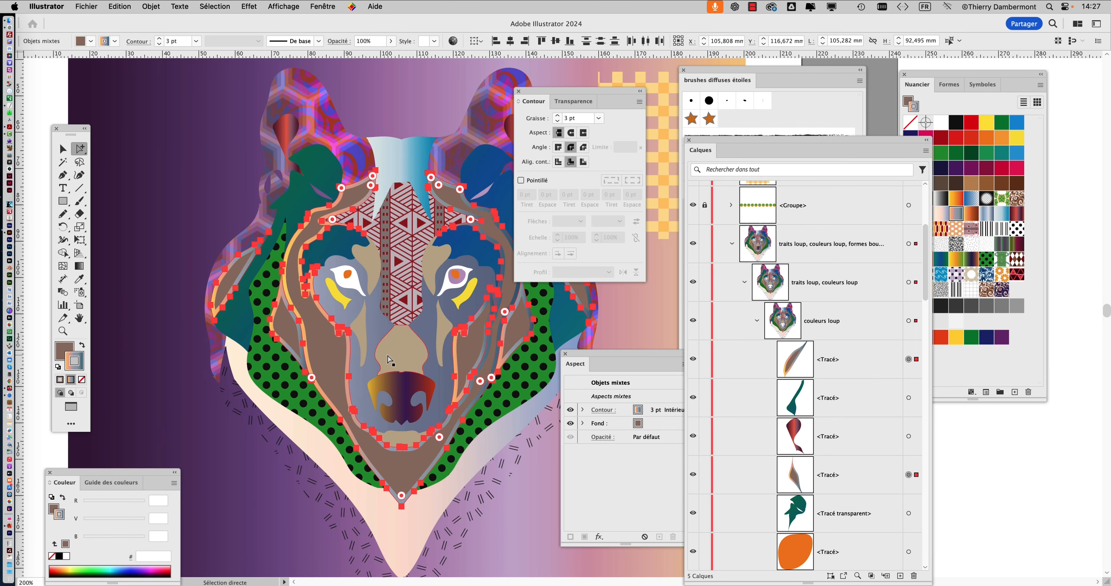
left_click(63, 149)
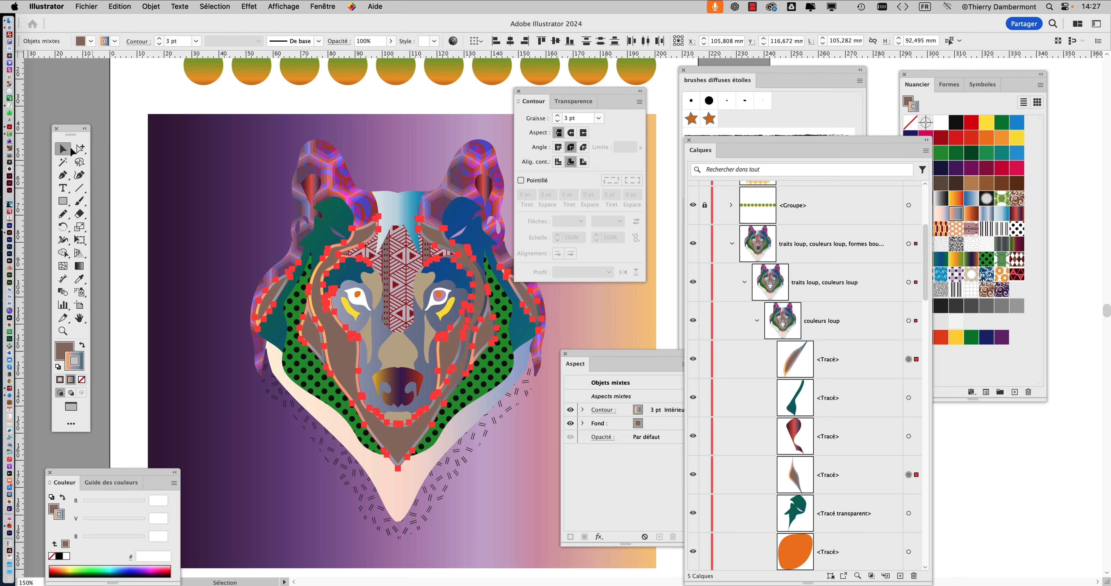
left_click(137, 186)
scroll(275, 317, "down", 5)
scroll(274, 317, "right", 3)
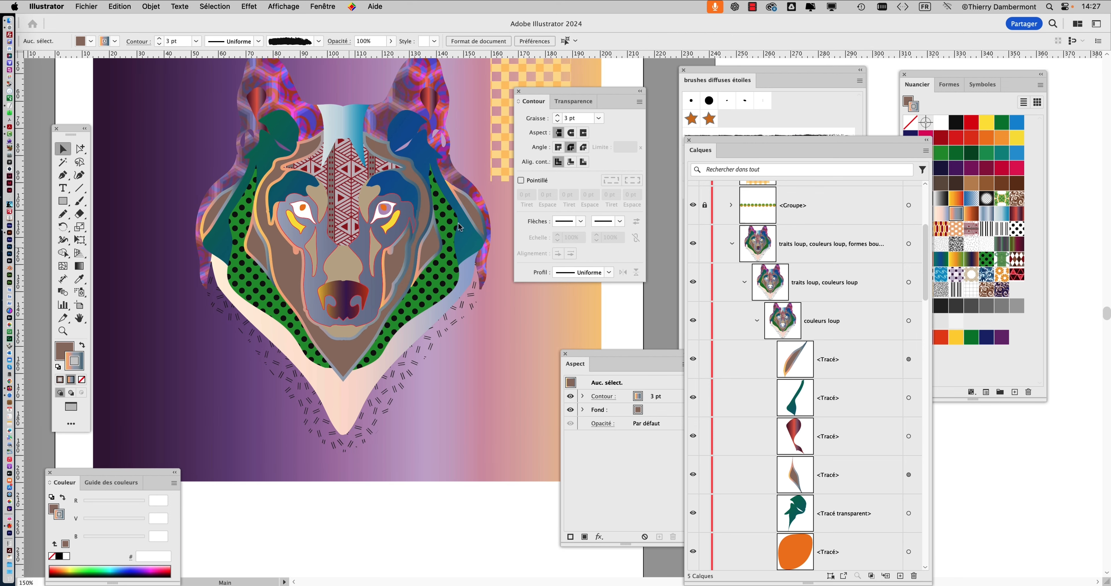
left_click_drag(544, 95, 589, 84)
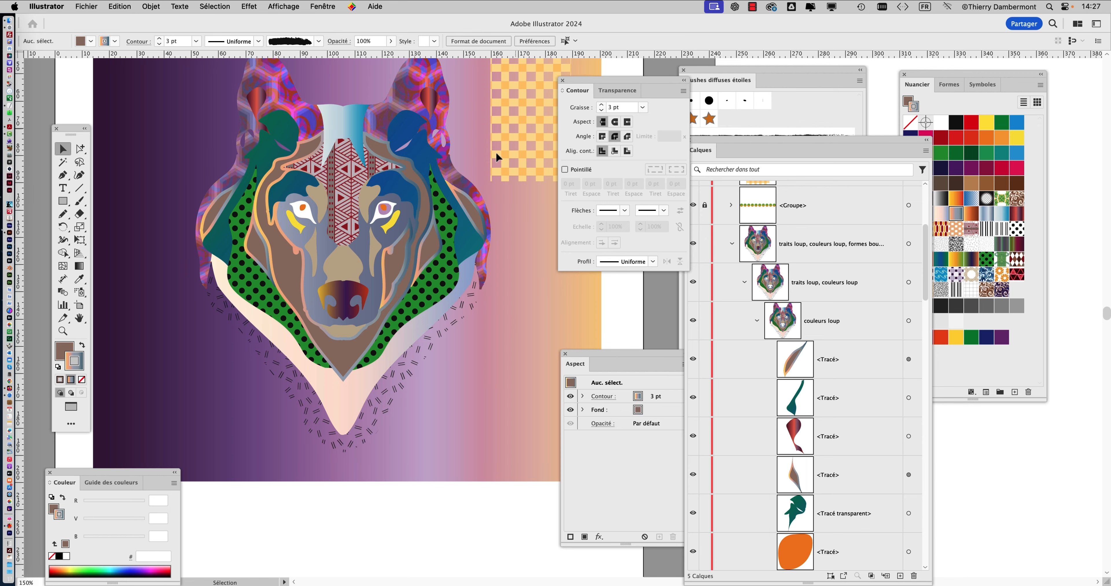
left_click_drag(474, 217, 457, 255)
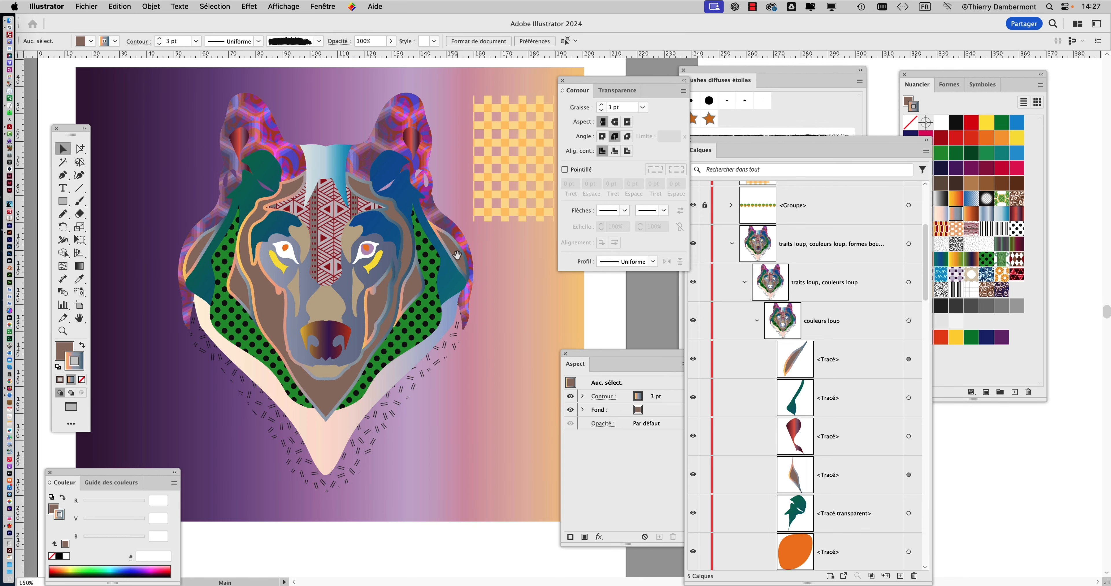
- Try recolouring the lilac iris in the wolf's right-hand eye with the white swatch, and remove the resulting stroke
scroll(345, 260, "up", 2)
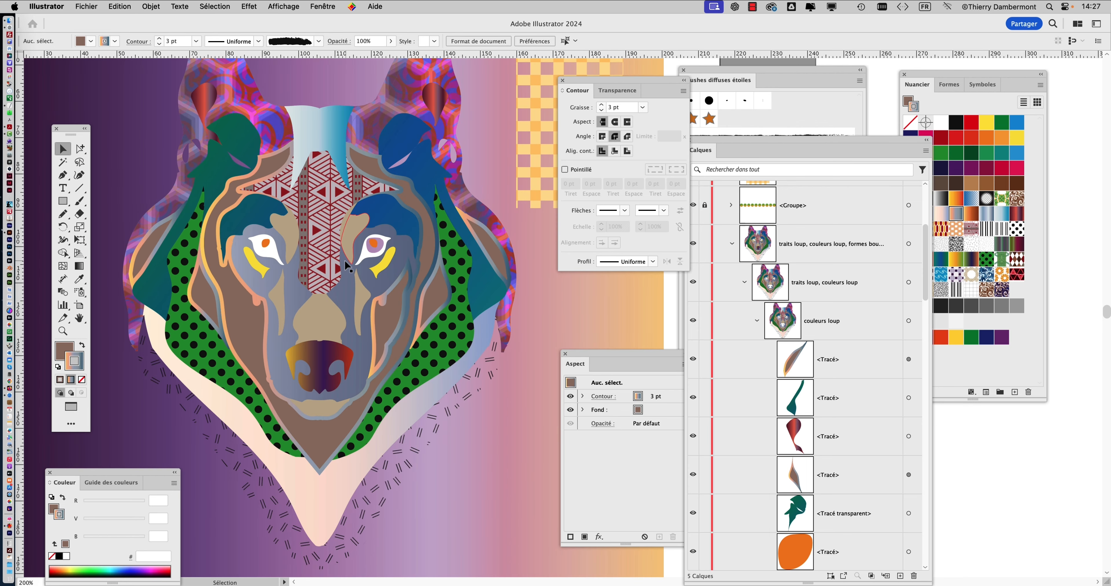
left_click(79, 149)
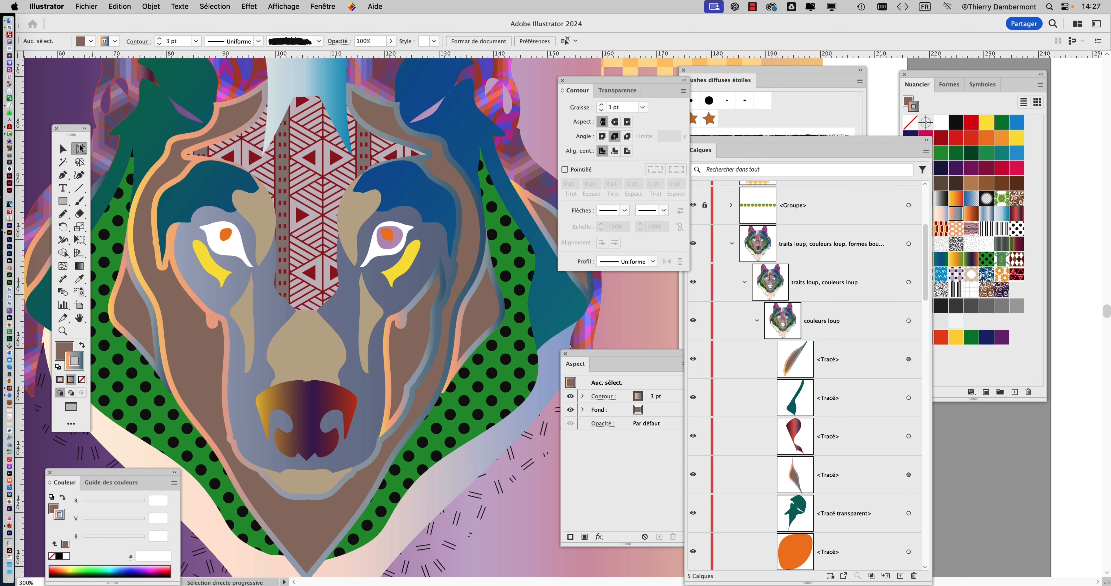
left_click(390, 251)
left_click(976, 327)
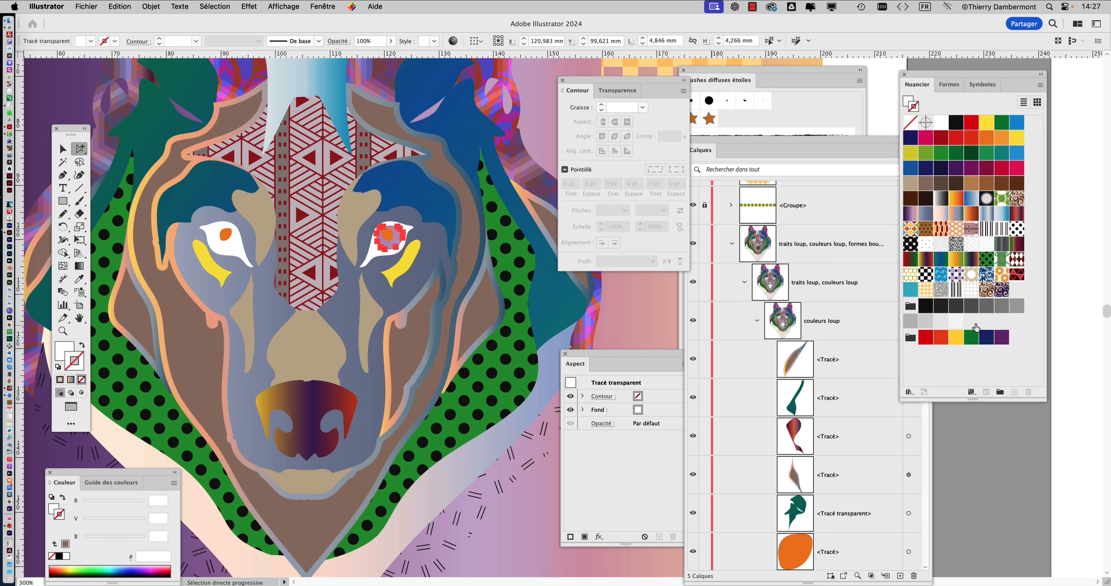
left_click(941, 122)
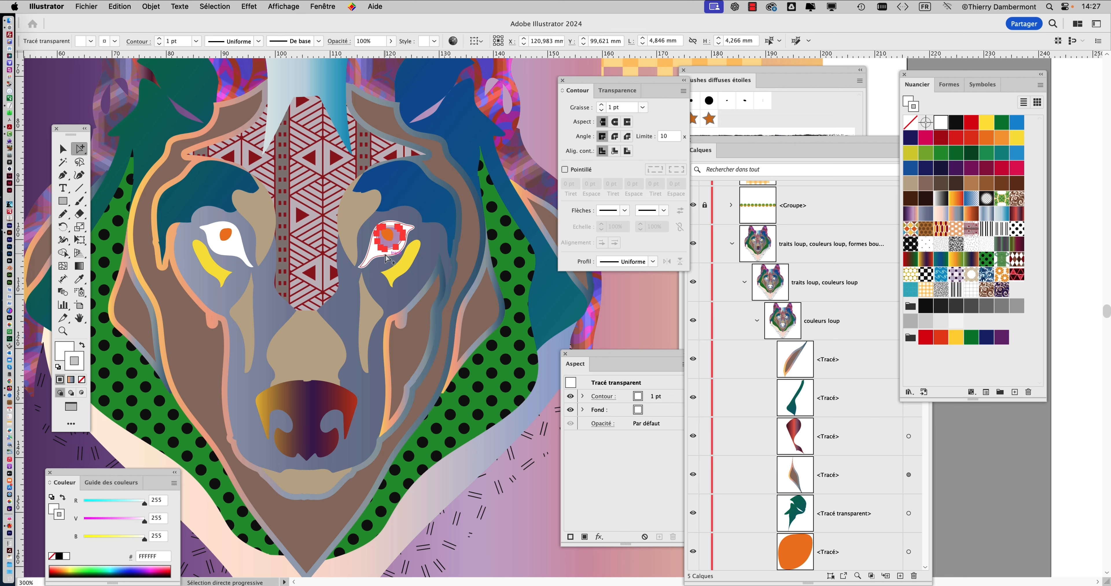
mouse_move(15, 360)
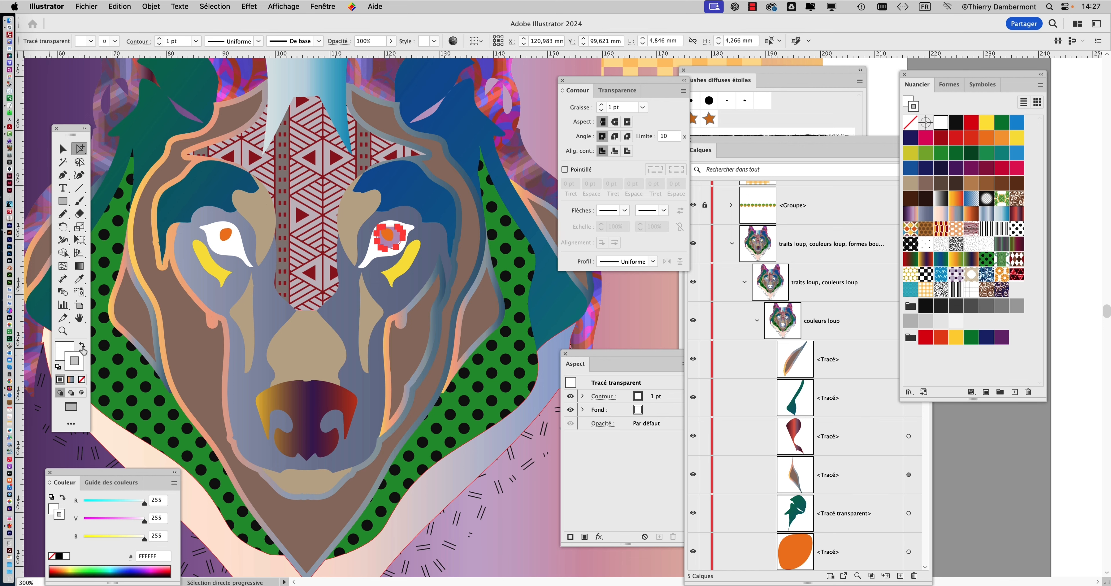
left_click(82, 380)
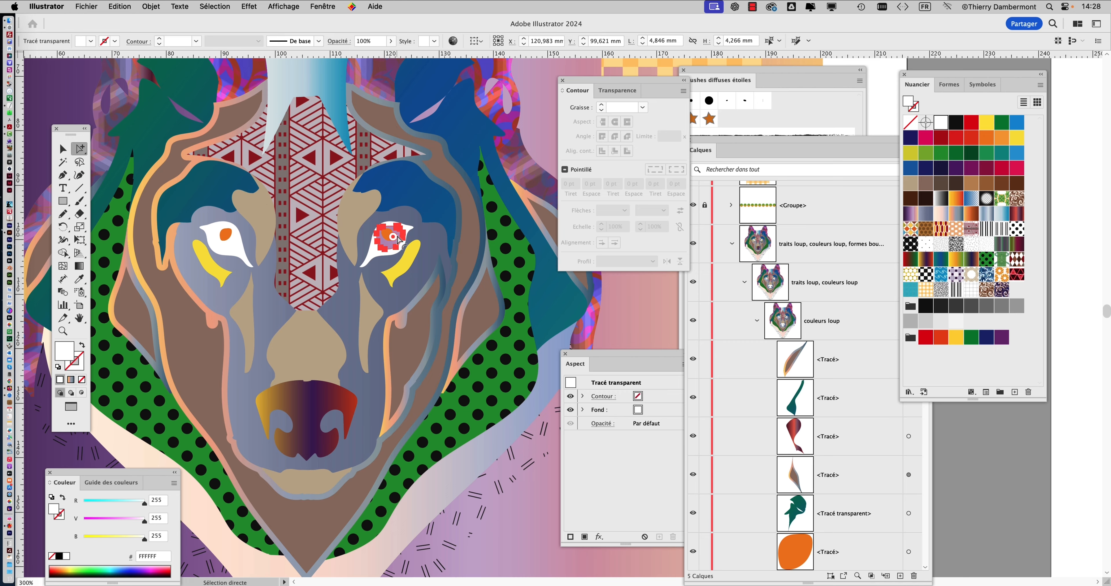
- Delete the lilac iris shape around the orange pupil in the wolf's right-hand eye, leaving nothing selected
scroll(398, 239, "up", 3)
left_click(497, 219, "alt")
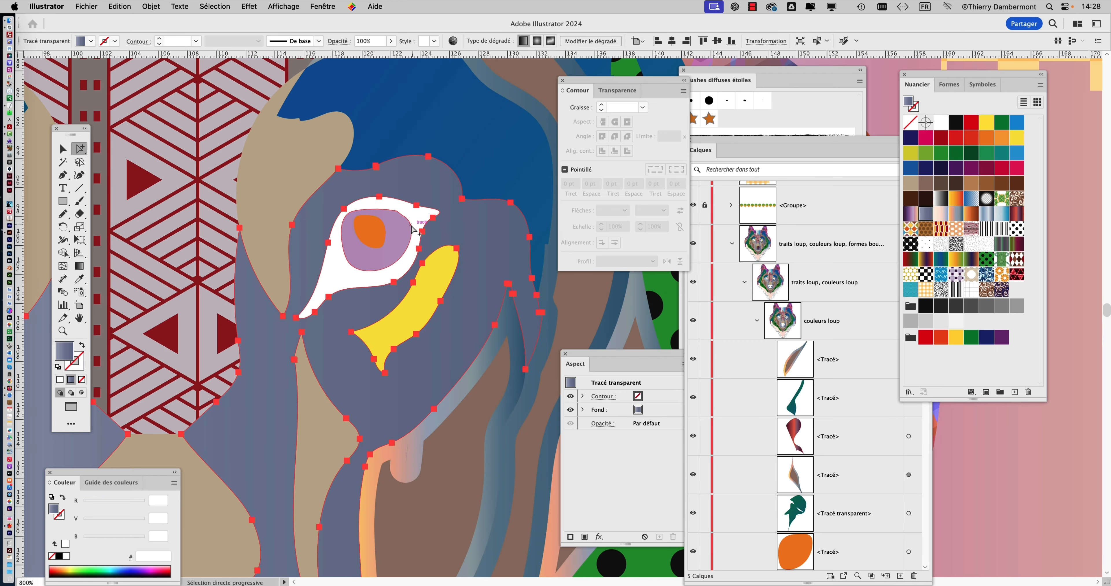
left_click(419, 222, "alt")
left_click(406, 233)
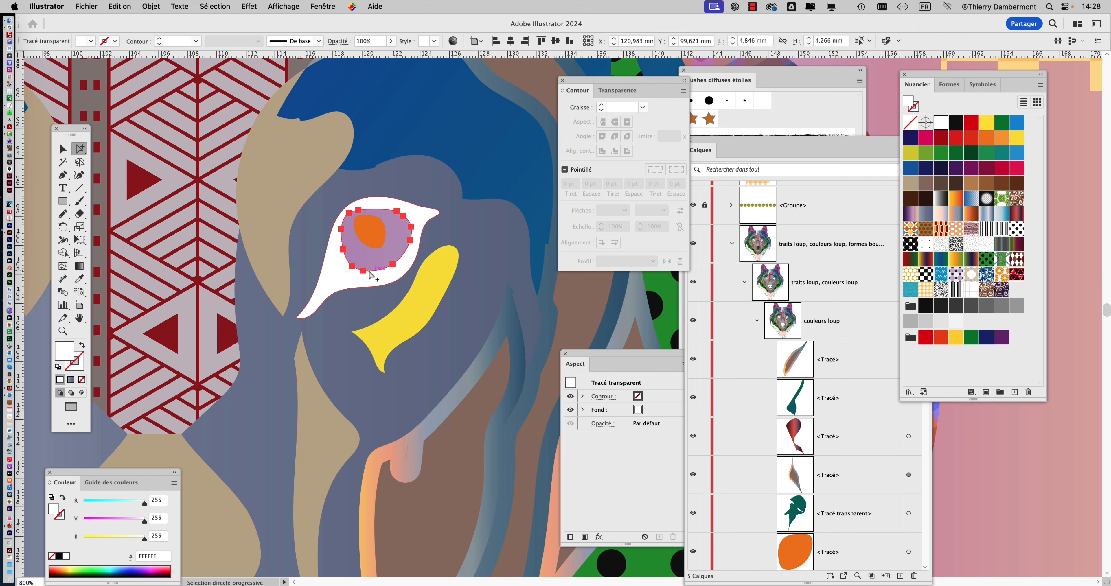
key("super+shift+a")
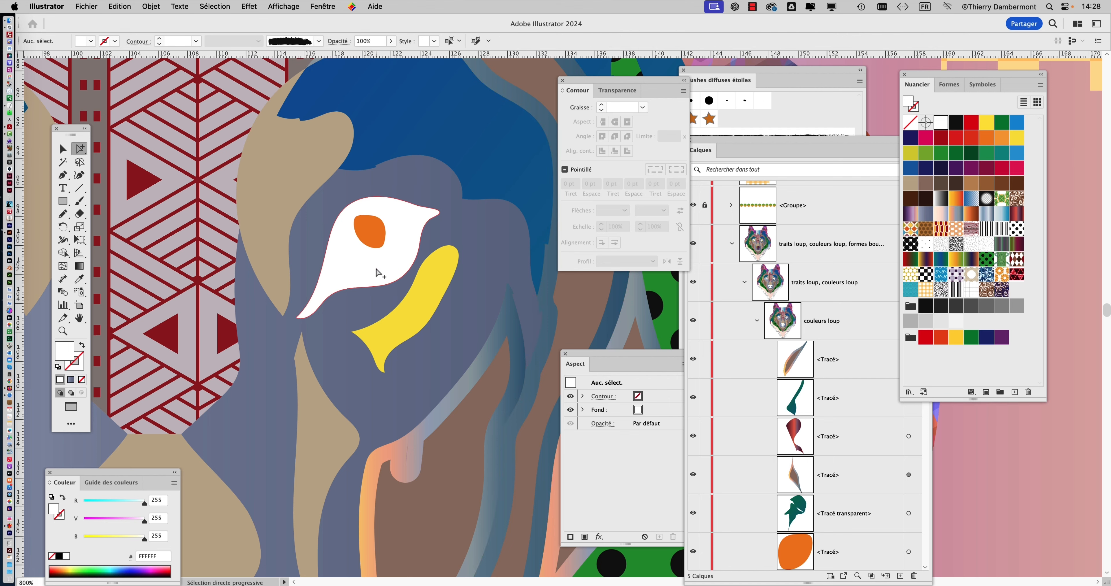
scroll(376, 273, "down", 3)
scroll(376, 272, "down", 1)
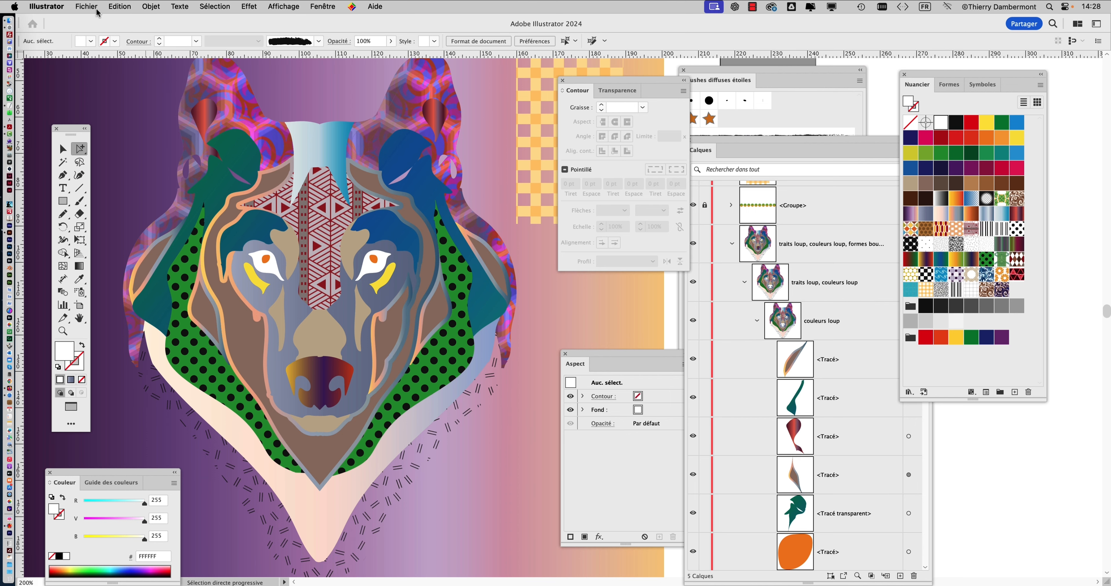
scroll(410, 219, "down", 1)
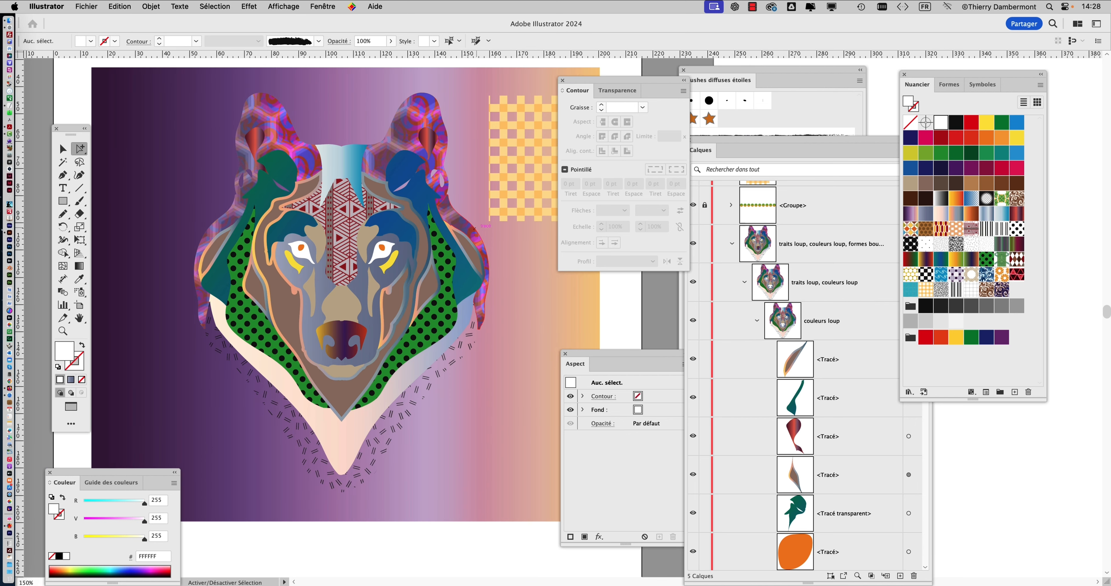